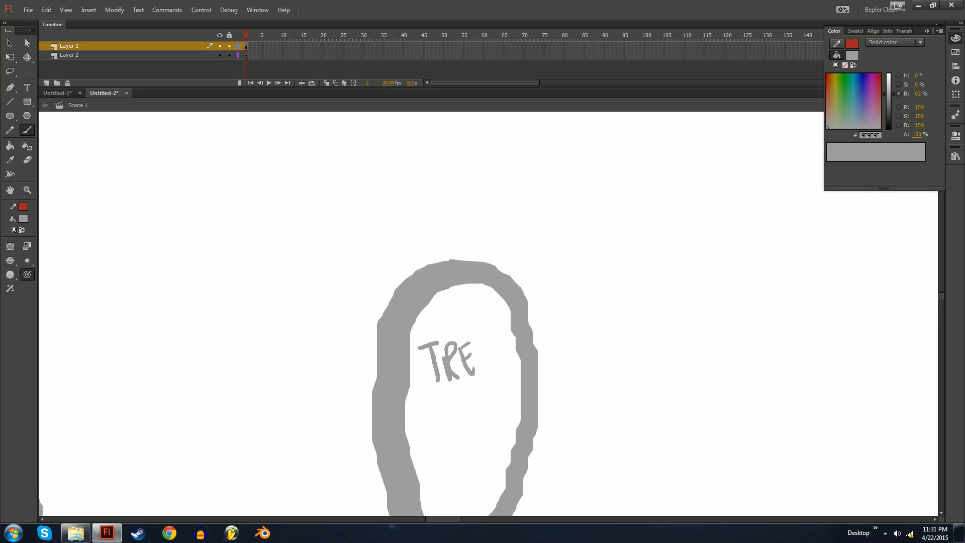
# Step: Brush the closing letters of the word TREES in grey inside the loop of the large script letter
pyautogui.moveTo(482, 357); pyautogui.dragTo(483, 342)
pyautogui.moveTo(504, 340); pyautogui.dragTo(495, 373)
pyautogui.hotkey('ctrl', '-')
pyautogui.hotkey('ctrl', '-')
pyautogui.hotkey('ctrl', '-')
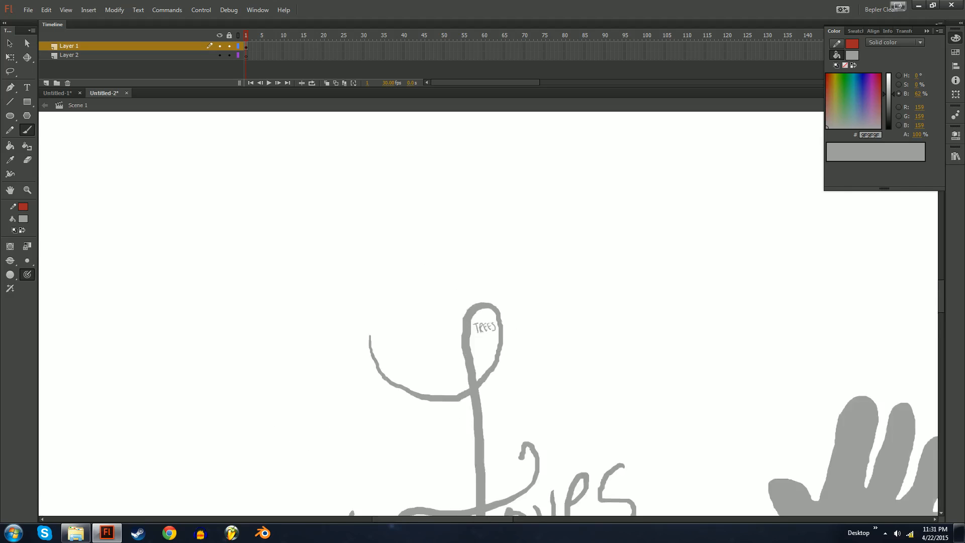
pyautogui.moveTo(484, 306)
pyautogui.mouseDown()
pyautogui.moveTo(402, 230)
pyautogui.moveTo(384, 235)
pyautogui.moveTo(333, 207)
pyautogui.mouseUp()
pyautogui.moveTo(584, 246)
pyautogui.mouseDown()
pyautogui.moveTo(443, 471)
pyautogui.moveTo(611, 286)
pyautogui.mouseUp()
pyautogui.hotkey('ctrl', 'z')
pyautogui.hotkey('ctrl', 'space')
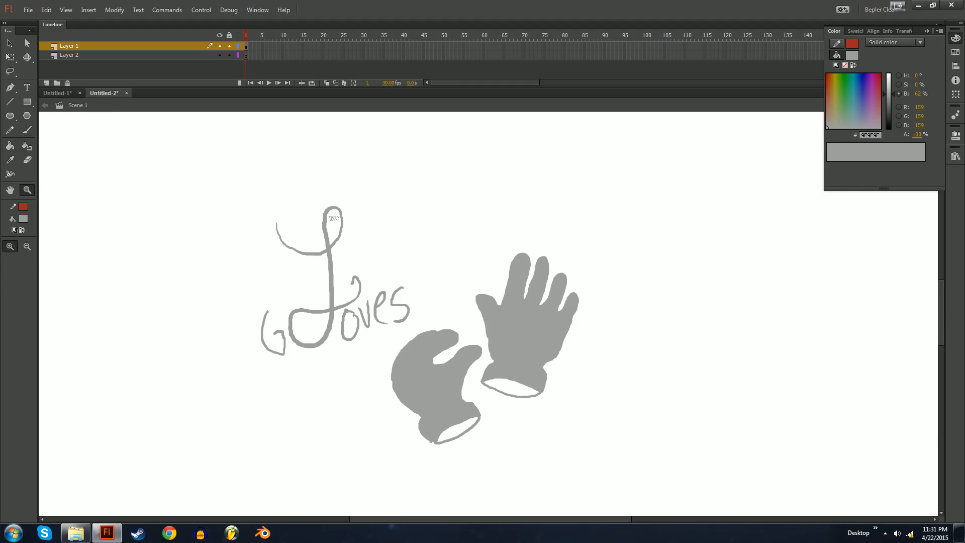
pyautogui.moveTo(311, 193); pyautogui.dragTo(360, 243)
pyautogui.moveTo(590, 267); pyautogui.dragTo(609, 300)
pyautogui.hotkey('ctrl', '-')
pyautogui.hotkey('ctrl', '-')
pyautogui.hotkey('ctrl', '-')
pyautogui.hotkey('ctrl', '-')
pyautogui.hotkey('ctrl', '-')
pyautogui.hotkey('ctrl', '-')
pyautogui.hotkey('ctrl', '-')
pyautogui.hotkey('ctrl', '-')
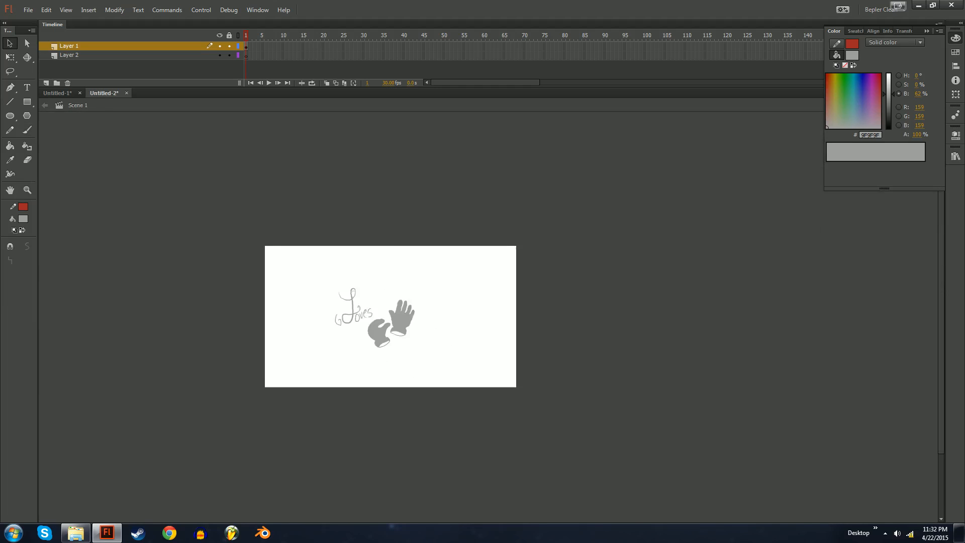
pyautogui.hotkey('ctrl', '=')
pyautogui.hotkey('ctrl', '=')
pyautogui.hotkey('ctrl', '=')
pyautogui.hotkey('ctrl', '=')
pyautogui.hotkey('ctrl', '=')
pyautogui.hotkey('ctrl', '=')
pyautogui.hotkey('ctrl', '=')
pyautogui.hotkey('ctrl', '-')
pyautogui.hotkey('ctrl', '-')
pyautogui.hotkey('ctrl', '-')
pyautogui.hotkey('ctrl', '-')
pyautogui.hotkey('ctrl', '-')
pyautogui.hotkey('ctrl', '-')
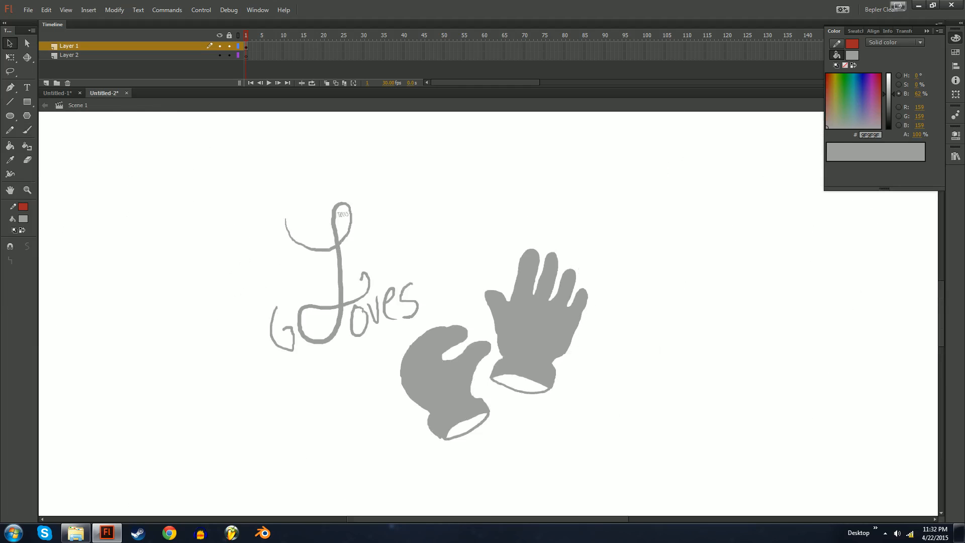
# Step: Delete the hand lettering and both glove drawings from Layer 1
pyautogui.hotkey('ctrl', '=')
pyautogui.hotkey('ctrl', '=')
pyautogui.hotkey('ctrl', '=')
pyautogui.hotkey('ctrl', '=')
pyautogui.hotkey('ctrl', '=')
pyautogui.press('Delete')
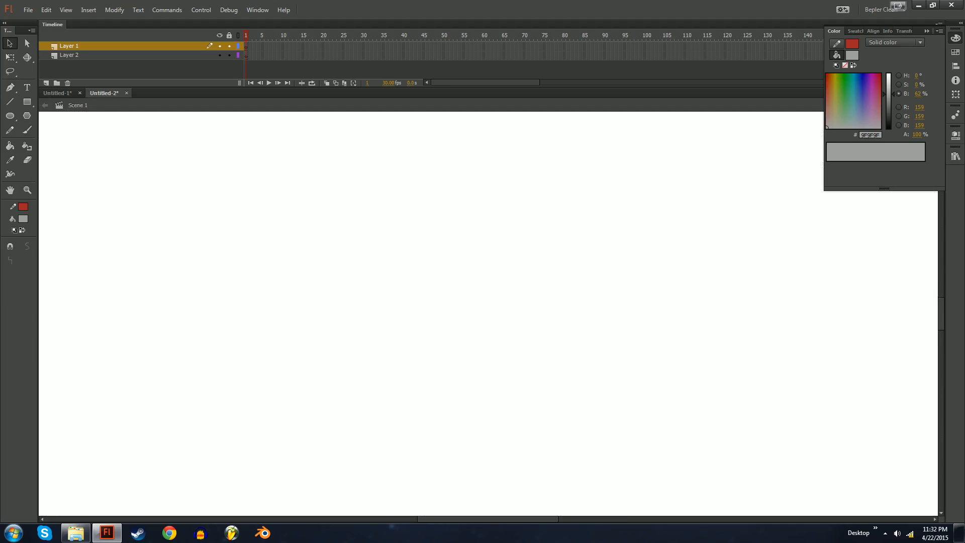
pyautogui.hotkey('ctrl', '-')
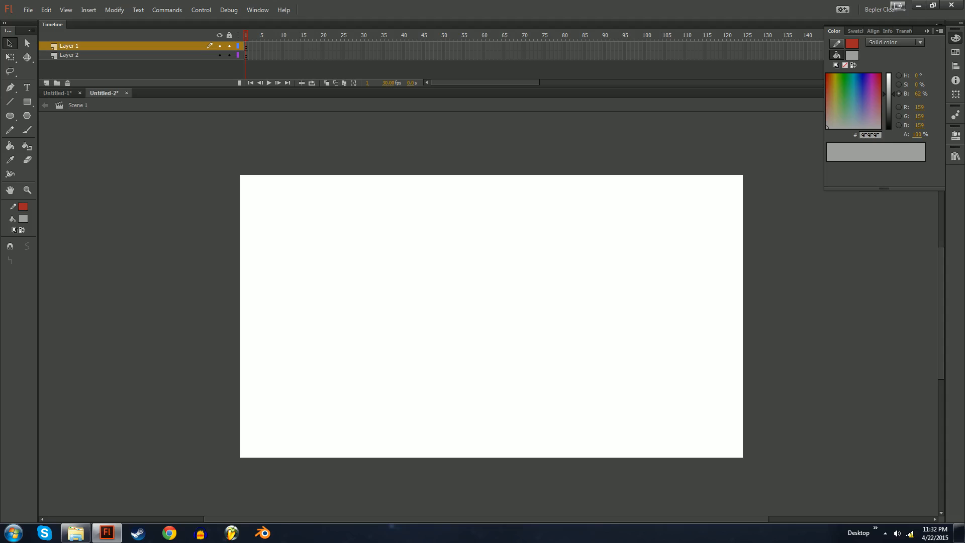
# Step: Set the fill to the dark grey-brown #5D5950 and activate the Brush tool
pyautogui.press('b')
pyautogui.press('v')
pyautogui.click(23, 221)
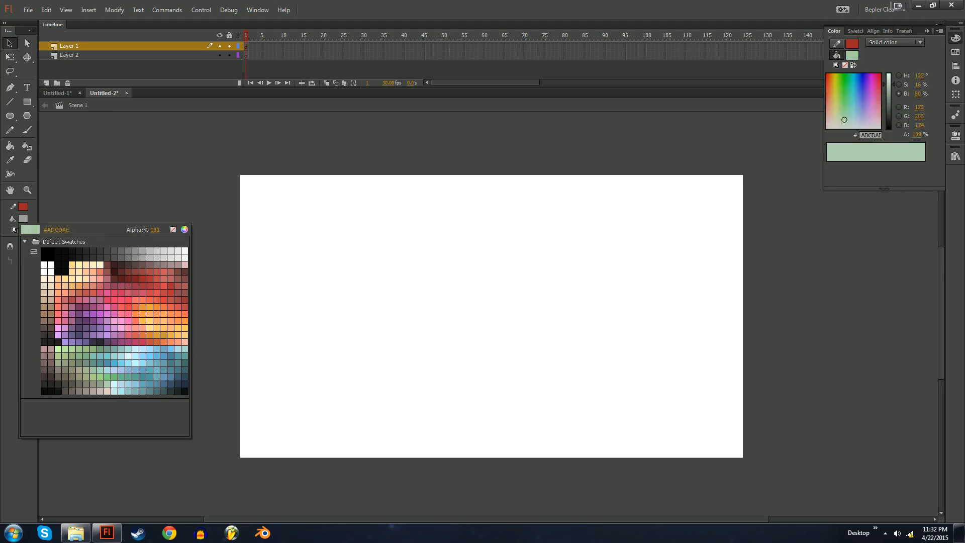
pyautogui.click(66, 378)
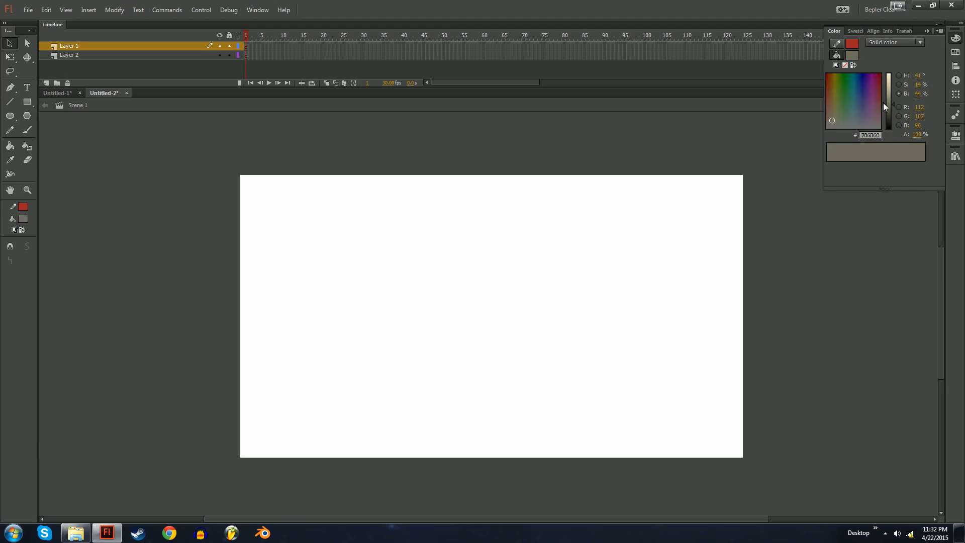
pyautogui.moveTo(884, 104); pyautogui.dragTo(891, 107)
pyautogui.press('b')
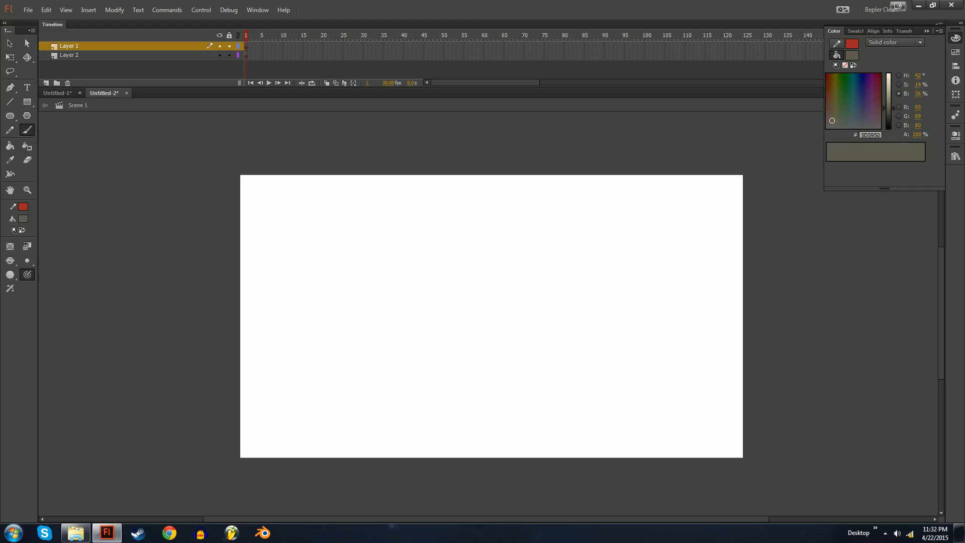
# Step: Make Layer 2 the active layer and bring the whole blank stage into view
pyautogui.moveTo(320, 420); pyautogui.dragTo(334, 380)
pyautogui.hotkey('ctrl', 'z')
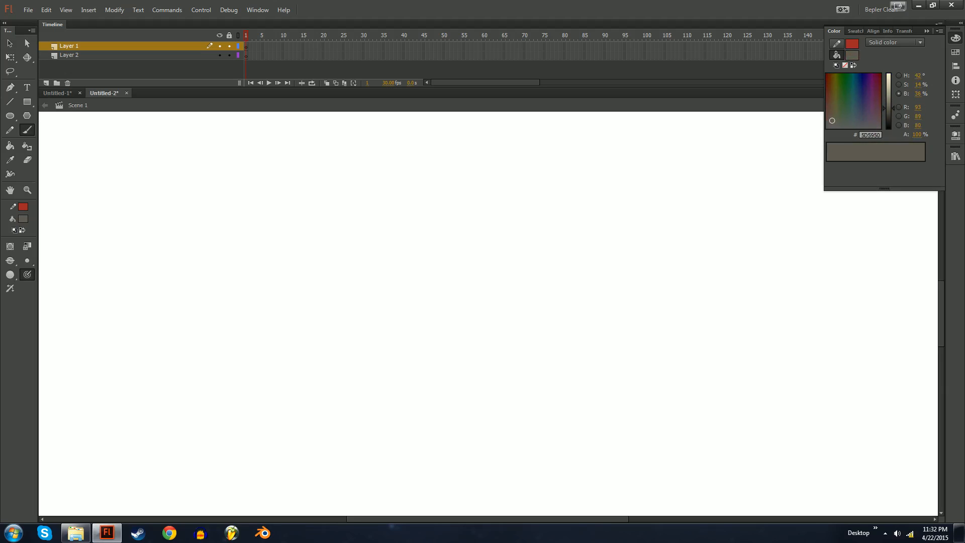
pyautogui.moveTo(495, 305); pyautogui.dragTo(423, 287)
pyautogui.hotkey('ctrl', '=')
pyautogui.click(132, 54)
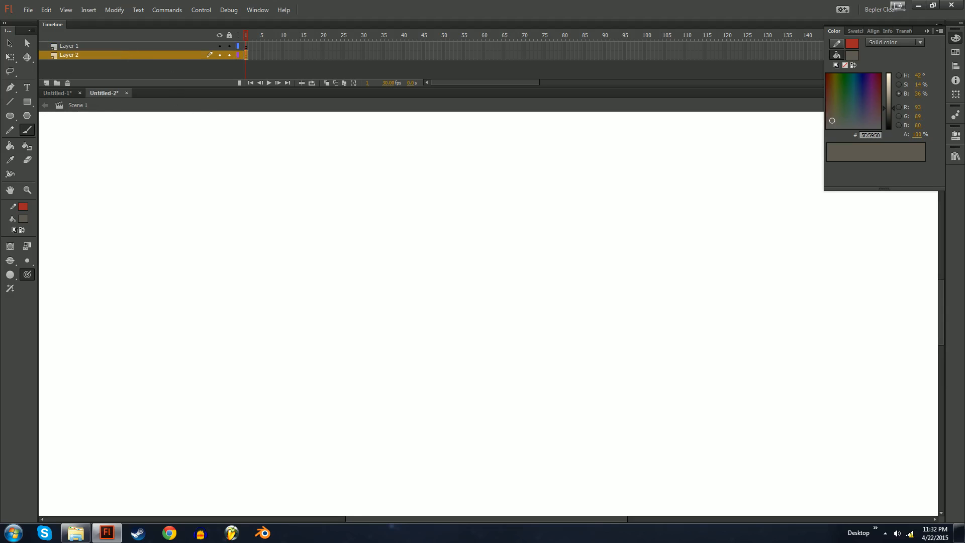
pyautogui.hotkey('ctrl', '-')
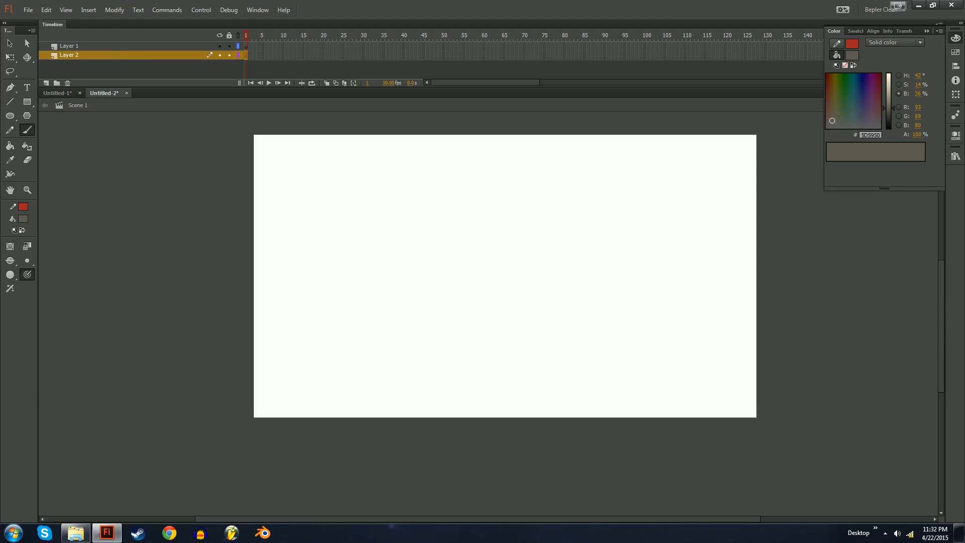
# Step: Show the rulers and place a horizontal ground guide at about 360 px on the vertical ruler
pyautogui.rightClick(452, 246)
pyautogui.click(474, 326)
pyautogui.moveTo(480, 119); pyautogui.dragTo(490, 351)
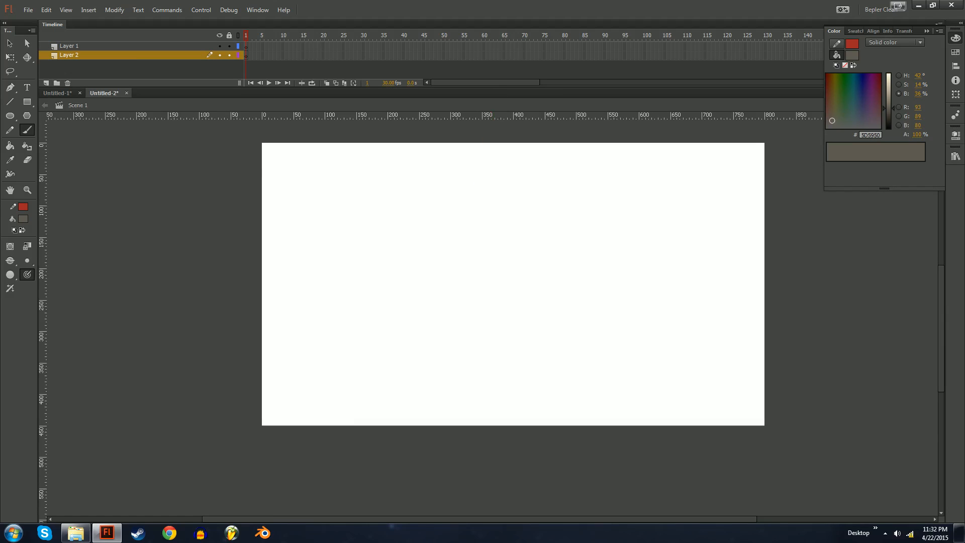
pyautogui.moveTo(497, 115); pyautogui.dragTo(496, 371)
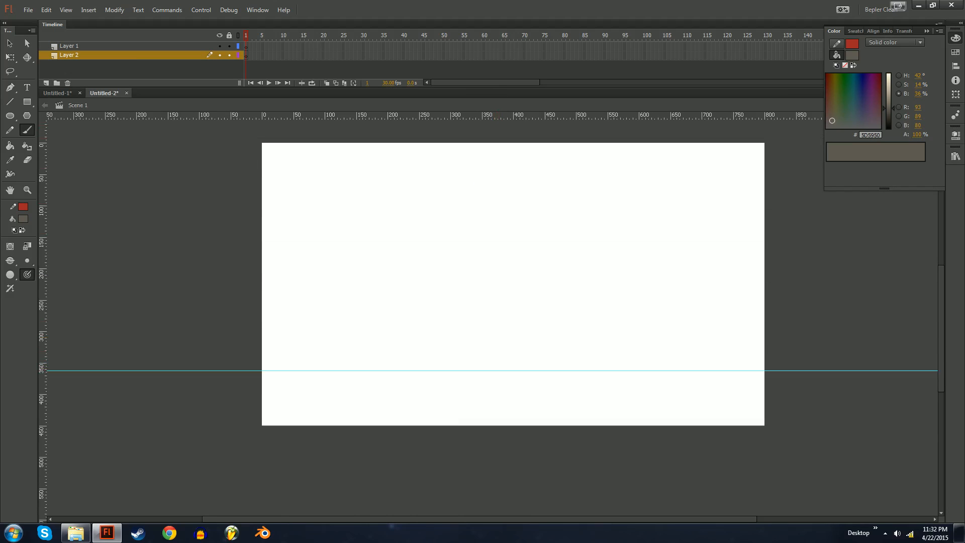
# Step: Change the guide colour to purple in the guide settings
pyautogui.rightClick(475, 314)
pyautogui.moveTo(505, 417)
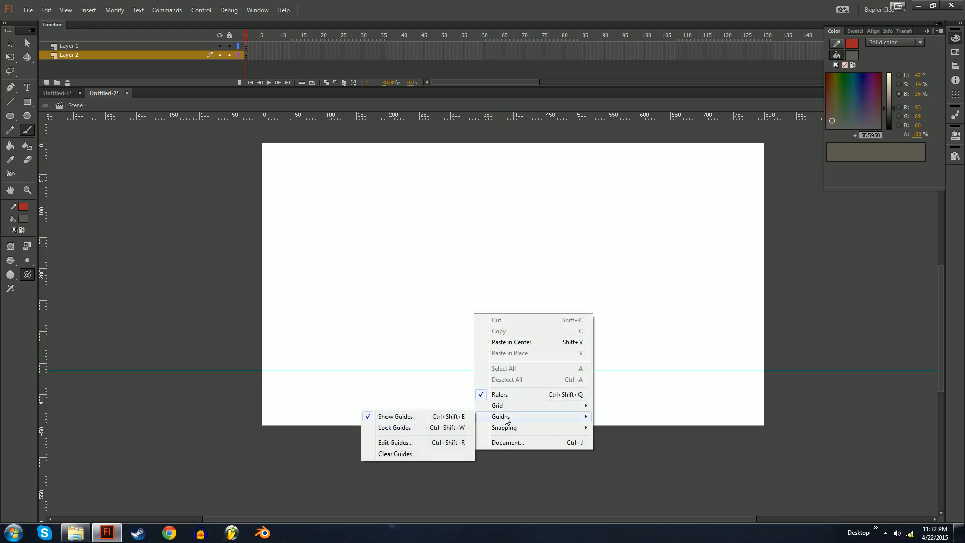
pyautogui.click(403, 442)
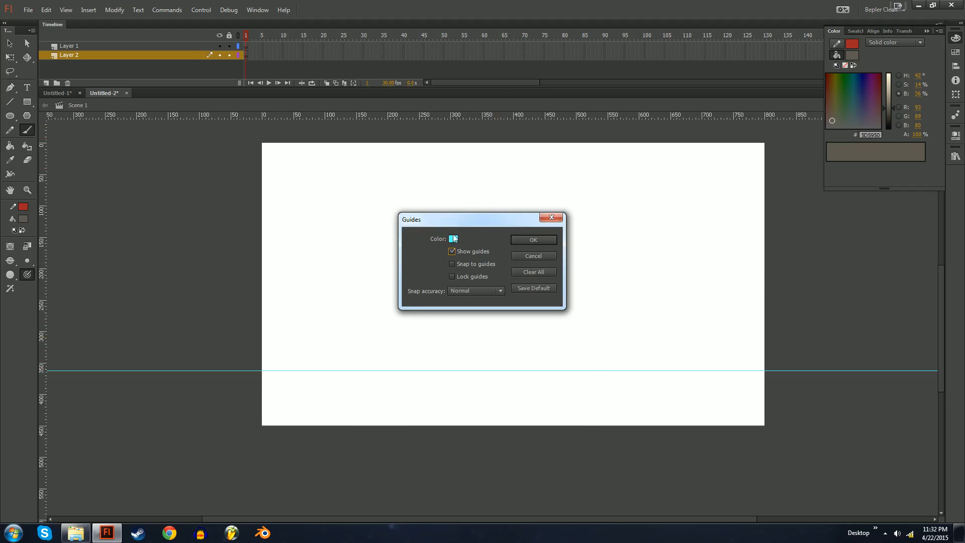
pyautogui.click(453, 238)
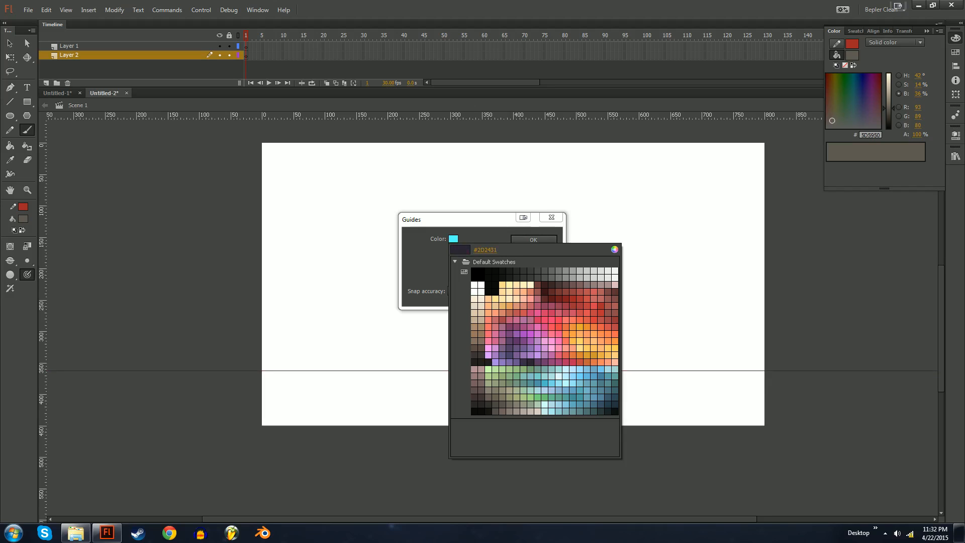
pyautogui.click(527, 346)
pyautogui.click(536, 239)
pyautogui.hotkey('ctrl', '-')
pyautogui.hotkey('ctrl', '=')
pyautogui.hotkey('ctrl', '=')
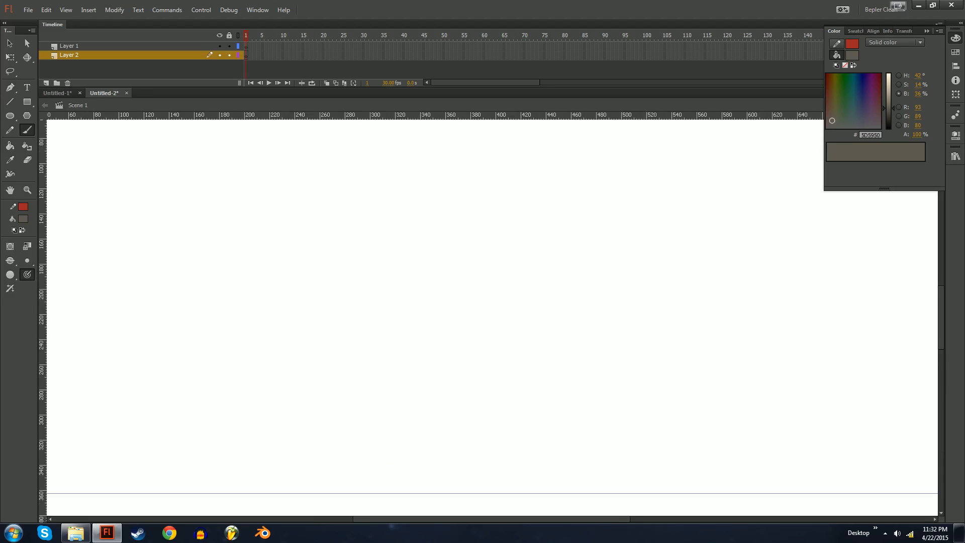
# Step: Hide the rulers and brush a grey-brown tree trunk with spreading roots standing on the guide line
pyautogui.rightClick(398, 210)
pyautogui.click(444, 295)
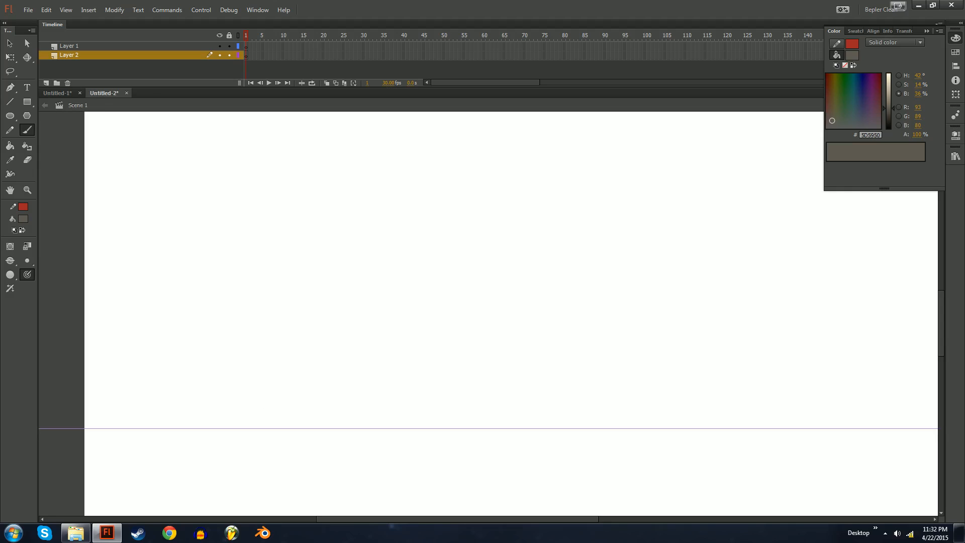
pyautogui.moveTo(286, 425)
pyautogui.mouseDown()
pyautogui.moveTo(239, 427)
pyautogui.moveTo(287, 420)
pyautogui.moveTo(271, 433)
pyautogui.moveTo(277, 440)
pyautogui.moveTo(289, 423)
pyautogui.moveTo(329, 431)
pyautogui.moveTo(332, 448)
pyautogui.moveTo(299, 436)
pyautogui.moveTo(302, 410)
pyautogui.moveTo(315, 436)
pyautogui.moveTo(312, 369)
pyautogui.moveTo(303, 410)
pyautogui.moveTo(312, 349)
pyautogui.mouseUp()
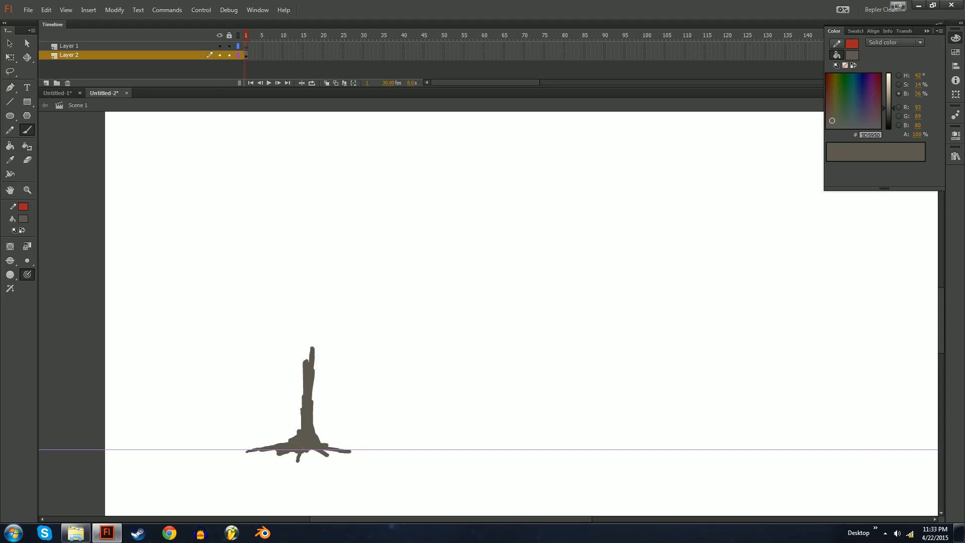
# Step: Lock Layer 2, make Layer 1 active and set the fill to green #85A16F
pyautogui.click(192, 47)
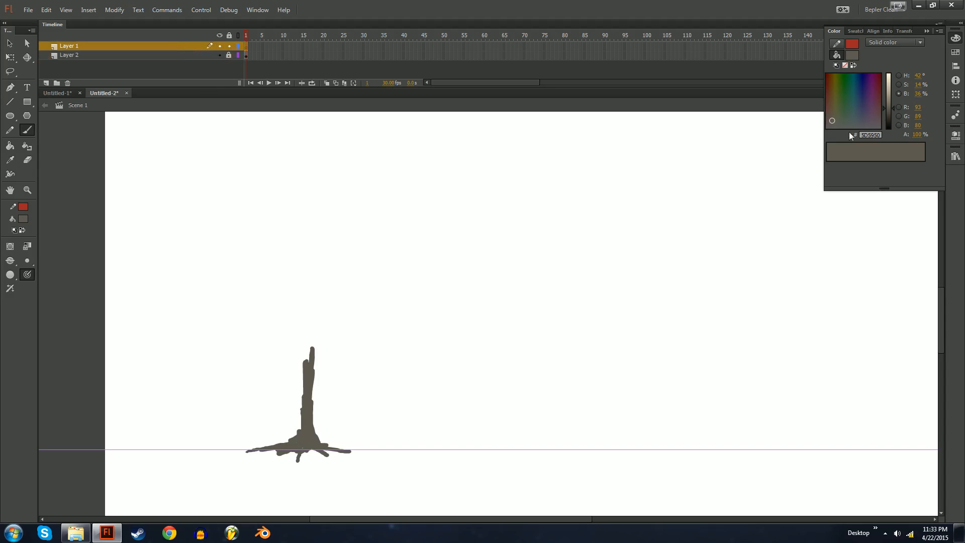
pyautogui.click(840, 111)
pyautogui.moveTo(886, 101); pyautogui.dragTo(888, 93)
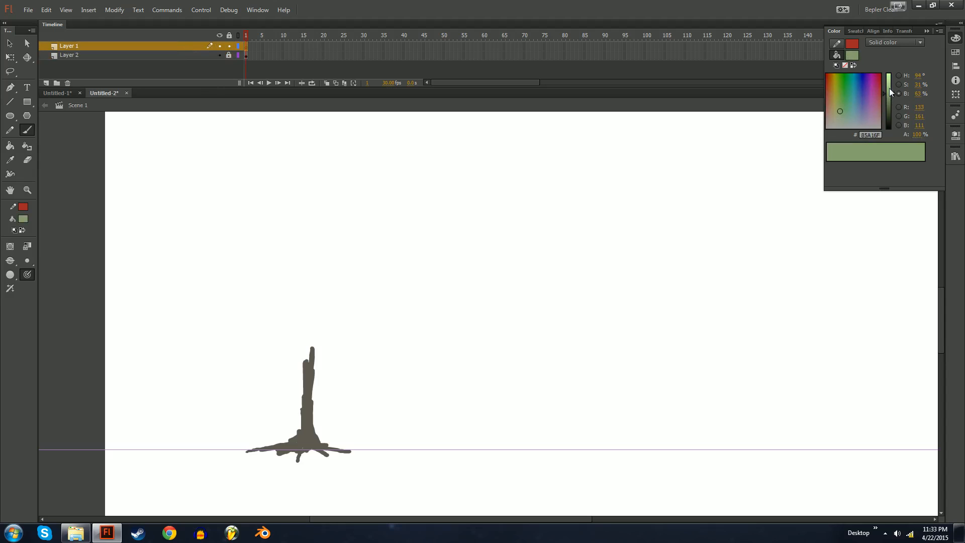
# Step: Mute the green fill to #90A184 and brush the tall, jagged outline of the conifer's foliage above the trunk
pyautogui.moveTo(341, 281); pyautogui.dragTo(395, 397)
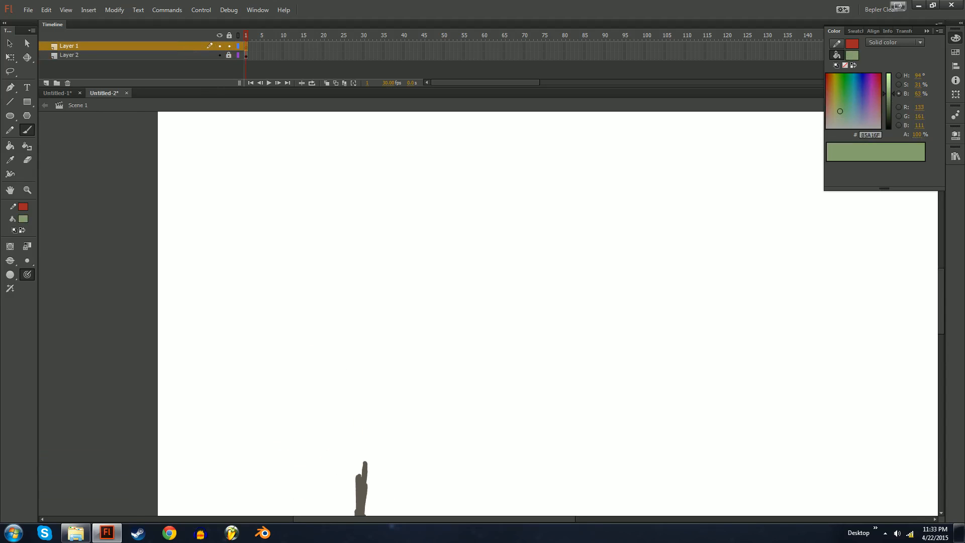
pyautogui.moveTo(362, 135); pyautogui.dragTo(335, 254)
pyautogui.hotkey('ctrl', 'z')
pyautogui.moveTo(361, 132); pyautogui.dragTo(338, 212)
pyautogui.moveTo(840, 111); pyautogui.dragTo(841, 118)
pyautogui.moveTo(354, 161); pyautogui.dragTo(323, 222)
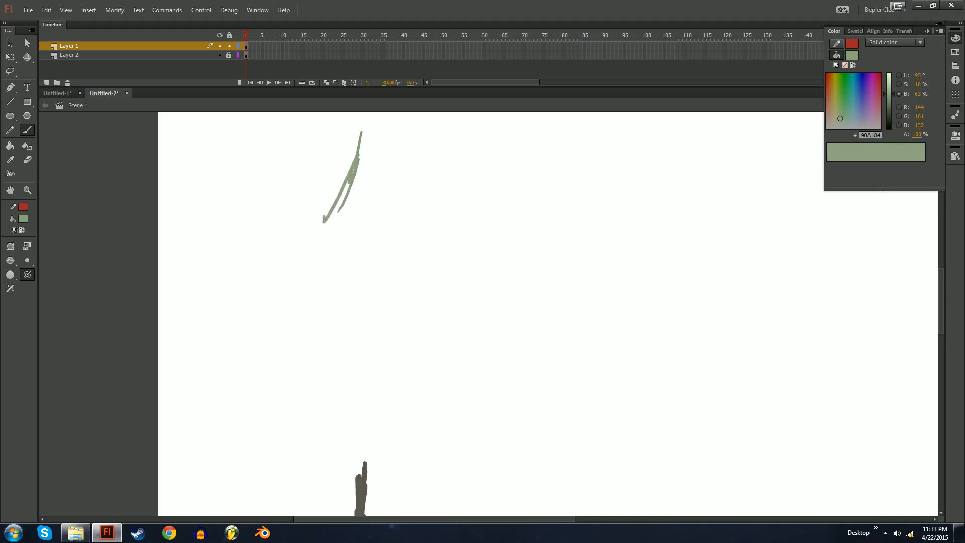
pyautogui.hotkey('ctrl', 'z')
pyautogui.moveTo(350, 183); pyautogui.dragTo(332, 213)
pyautogui.hotkey('ctrl', 'z')
pyautogui.moveTo(349, 180); pyautogui.dragTo(326, 222)
pyautogui.moveTo(342, 193)
pyautogui.mouseDown()
pyautogui.moveTo(311, 235)
pyautogui.moveTo(341, 221)
pyautogui.moveTo(316, 256)
pyautogui.moveTo(323, 274)
pyautogui.moveTo(304, 320)
pyautogui.moveTo(304, 342)
pyautogui.moveTo(327, 355)
pyautogui.moveTo(317, 391)
pyautogui.moveTo(328, 393)
pyautogui.moveTo(292, 446)
pyautogui.moveTo(309, 453)
pyautogui.moveTo(303, 468)
pyautogui.moveTo(326, 390)
pyautogui.moveTo(318, 402)
pyautogui.moveTo(330, 416)
pyautogui.moveTo(358, 402)
pyautogui.moveTo(349, 425)
pyautogui.moveTo(370, 395)
pyautogui.moveTo(366, 437)
pyautogui.moveTo(381, 419)
pyautogui.moveTo(399, 435)
pyautogui.moveTo(424, 412)
pyautogui.moveTo(436, 425)
pyautogui.moveTo(433, 403)
pyautogui.moveTo(450, 410)
pyautogui.moveTo(437, 374)
pyautogui.moveTo(451, 370)
pyautogui.moveTo(423, 321)
pyautogui.moveTo(442, 352)
pyautogui.moveTo(430, 291)
pyautogui.moveTo(456, 365)
pyautogui.moveTo(443, 340)
pyautogui.moveTo(456, 343)
pyautogui.moveTo(461, 316)
pyautogui.moveTo(440, 271)
pyautogui.moveTo(459, 271)
pyautogui.moveTo(429, 225)
pyautogui.moveTo(414, 134)
pyautogui.moveTo(421, 177)
pyautogui.moveTo(415, 135)
pyautogui.moveTo(407, 174)
pyautogui.mouseUp()
pyautogui.press('e')
pyautogui.press('b')
# Step: Fill the inside of the foliage outline with the muted green using the Paint Bucket
pyautogui.press('k')
pyautogui.click(417, 251)
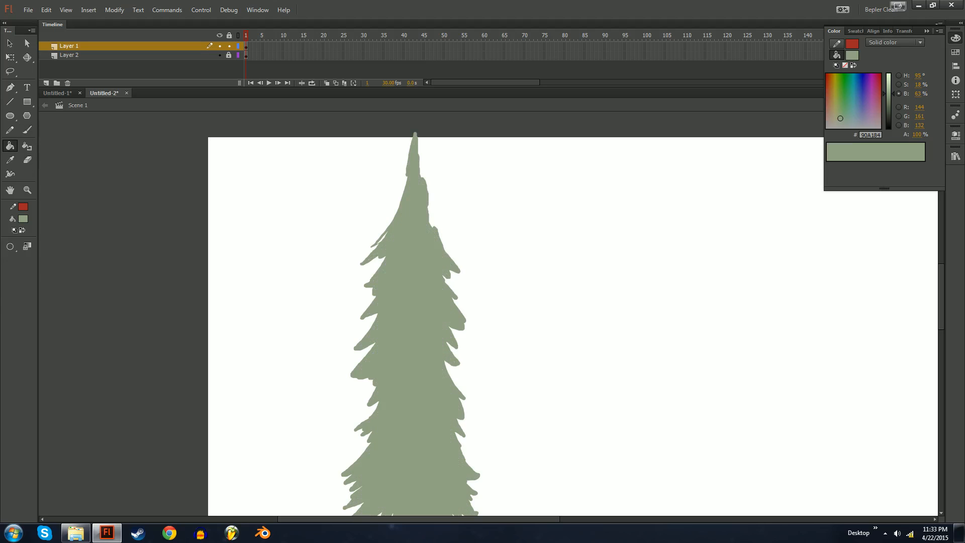
pyautogui.moveTo(417, 281); pyautogui.dragTo(429, 198)
pyautogui.hotkey('ctrl', '-')
pyautogui.hotkey('ctrl', '=')
pyautogui.moveTo(428, 251); pyautogui.dragTo(413, 314)
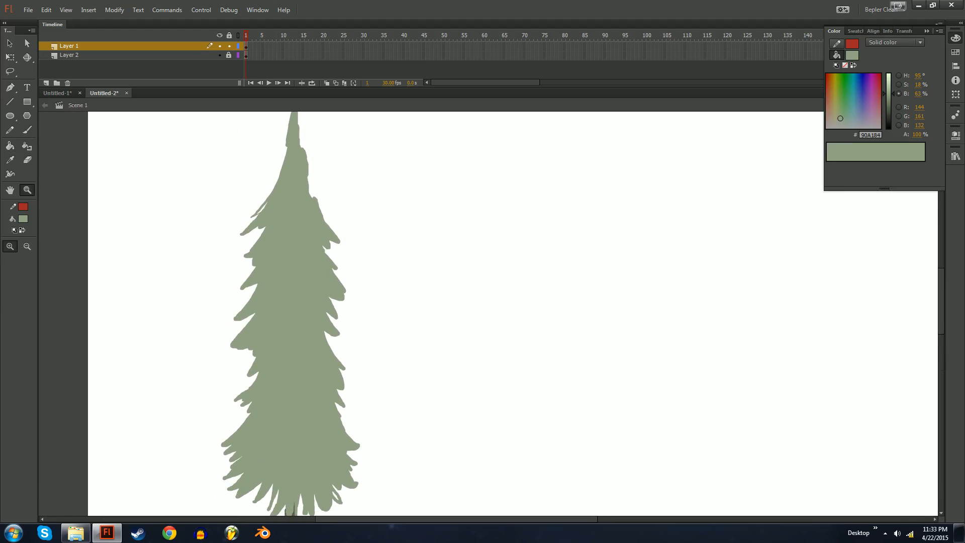
pyautogui.moveTo(467, 448); pyautogui.dragTo(128, 10)
pyautogui.moveTo(433, 393); pyautogui.dragTo(294, 298)
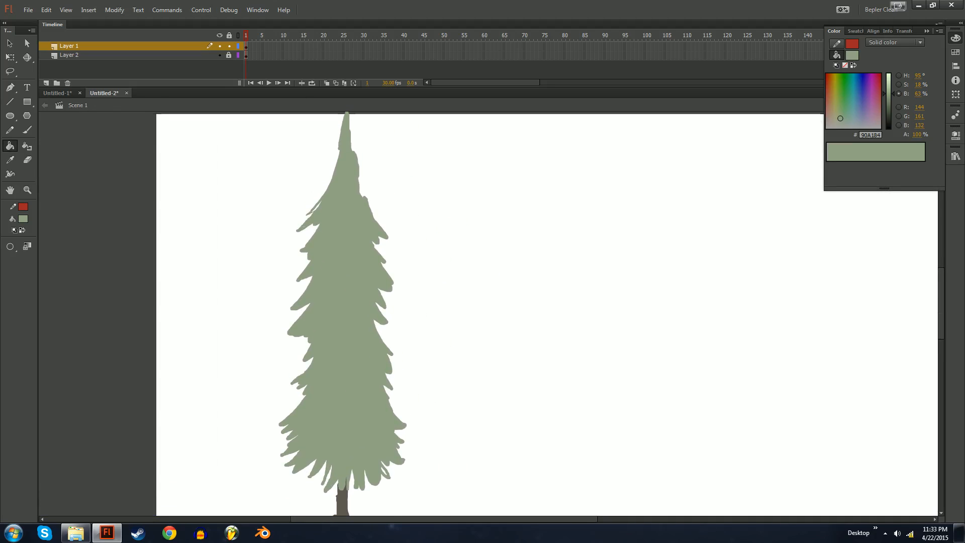
# Step: Draw a jagged pencil line down the foliage and fill the area left of it with dark green #474F41
pyautogui.press('y')
pyautogui.moveTo(346, 121); pyautogui.dragTo(332, 280)
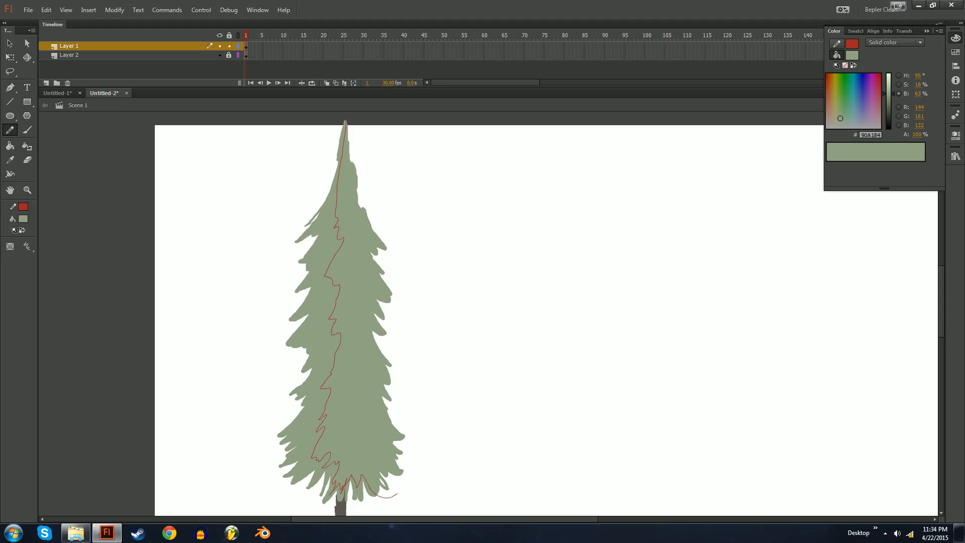
pyautogui.press('k')
pyautogui.moveTo(890, 94); pyautogui.dragTo(892, 111)
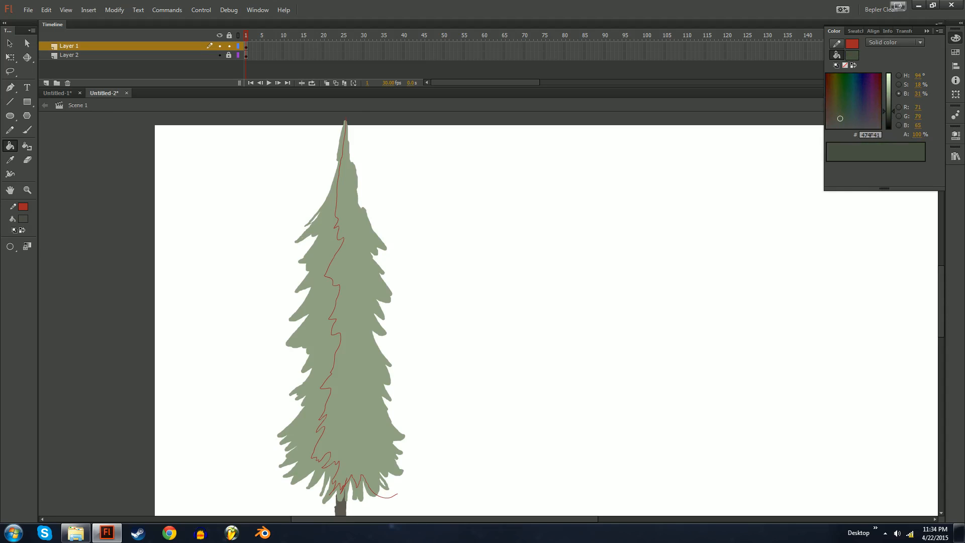
pyautogui.click(312, 327)
# Step: Select all the foliage and remove its red stroke by setting the stroke colour to none
pyautogui.press('v')
pyautogui.hotkey('ctrl', 'a')
pyautogui.click(853, 43)
pyautogui.click(827, 56)
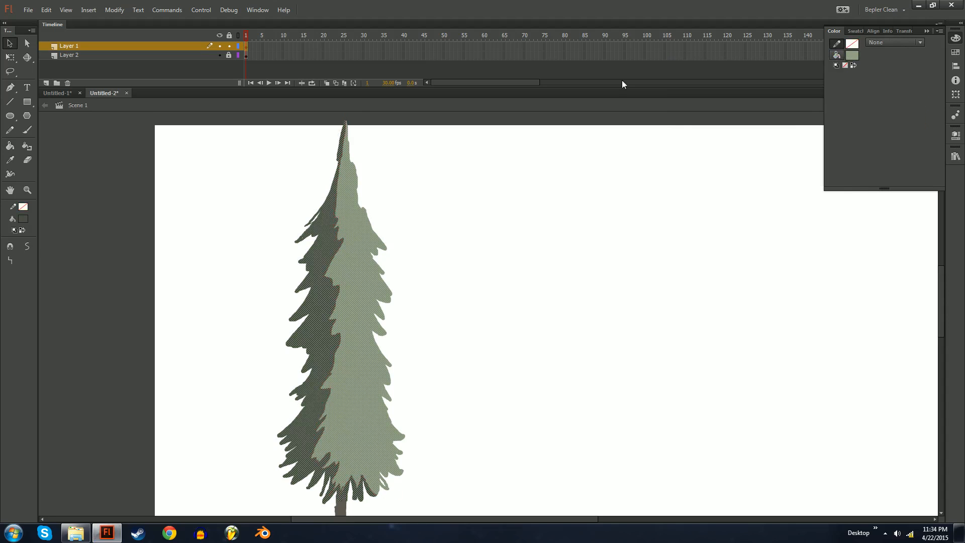
pyautogui.click(452, 226)
# Step: Lighten the foliage's shaded left side to #586250
pyautogui.click(317, 311)
pyautogui.click(955, 38)
pyautogui.moveTo(888, 114); pyautogui.dragTo(891, 107)
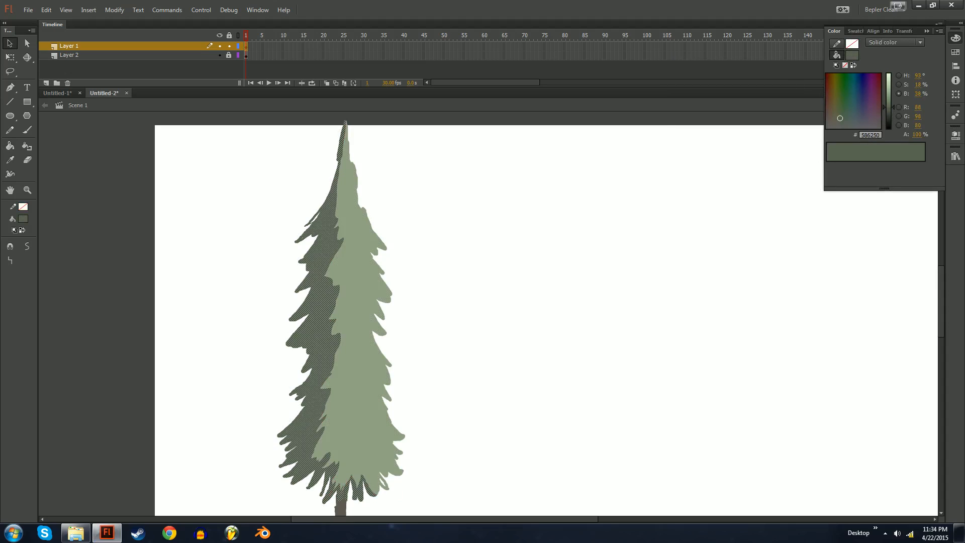
pyautogui.hotkey('ctrl', '-')
pyautogui.hotkey('ctrl', '=')
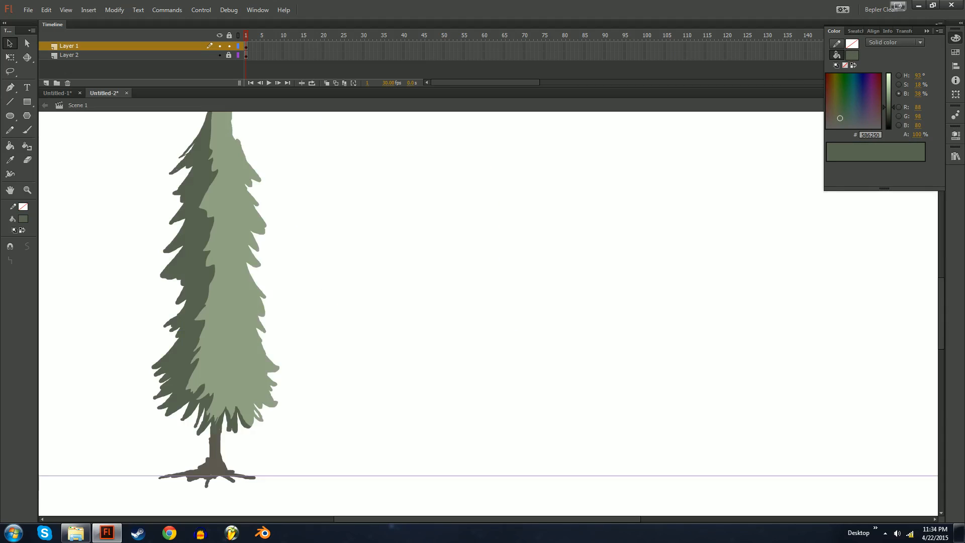
# Step: Unlock Layer 2 and make it the active layer, keeping the trunk visible
pyautogui.click(246, 47)
pyautogui.moveTo(222, 27); pyautogui.dragTo(224, 34)
pyautogui.moveTo(141, 28); pyautogui.dragTo(194, 23)
pyautogui.click(229, 55)
pyautogui.click(220, 55)
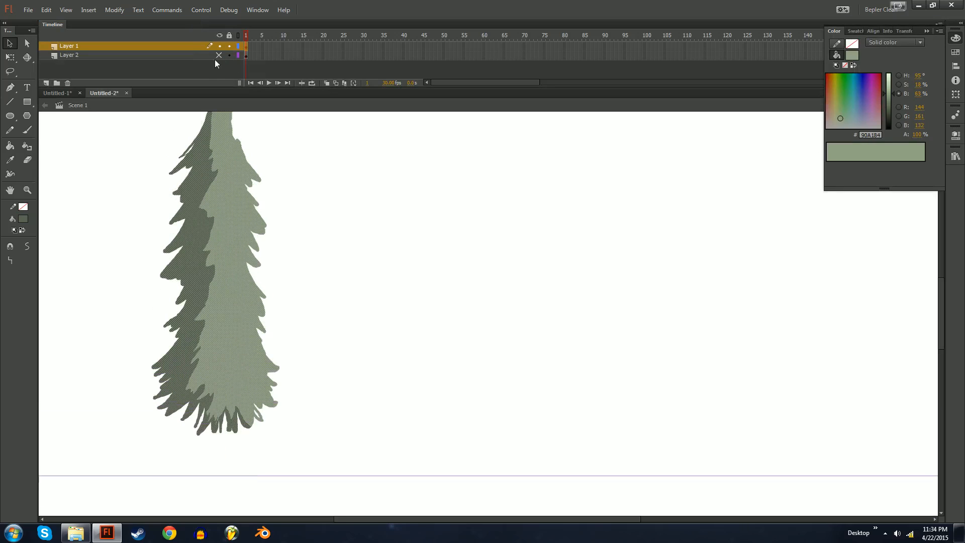
pyautogui.click(200, 55)
pyautogui.click(222, 55)
pyautogui.click(312, 161)
# Step: Draw a red pencil line down the trunk and past the roots to divide off its shaded side
pyautogui.moveTo(227, 409)
pyautogui.mouseDown()
pyautogui.moveTo(279, 292)
pyautogui.moveTo(270, 321)
pyautogui.mouseUp()
pyautogui.press('y')
pyautogui.moveTo(276, 360); pyautogui.dragTo(282, 394)
# Step: Close off the top of the trunk with a pencil line and fill its shaded side with dark brown #35332E
pyautogui.press('k')
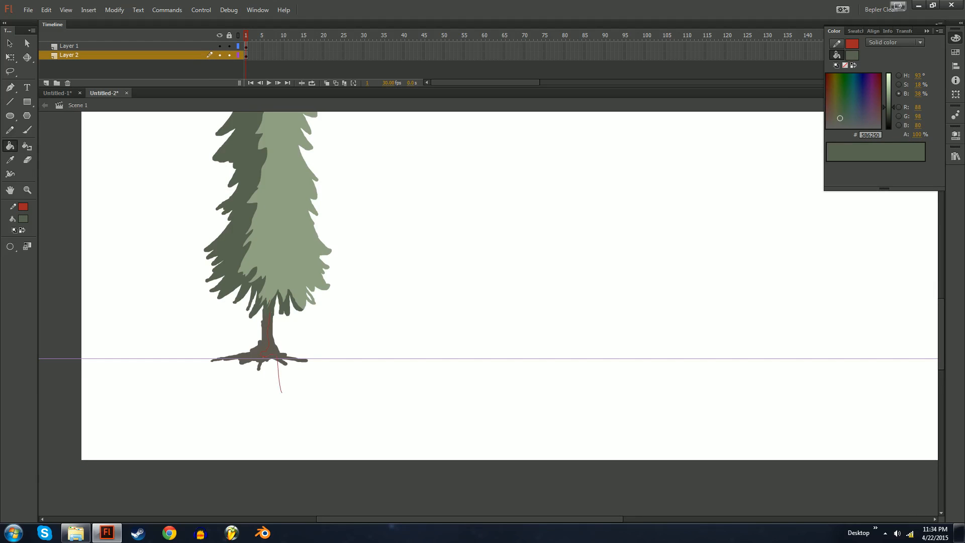
pyautogui.click(852, 55)
pyautogui.click(268, 347)
pyautogui.moveTo(888, 111); pyautogui.dragTo(888, 120)
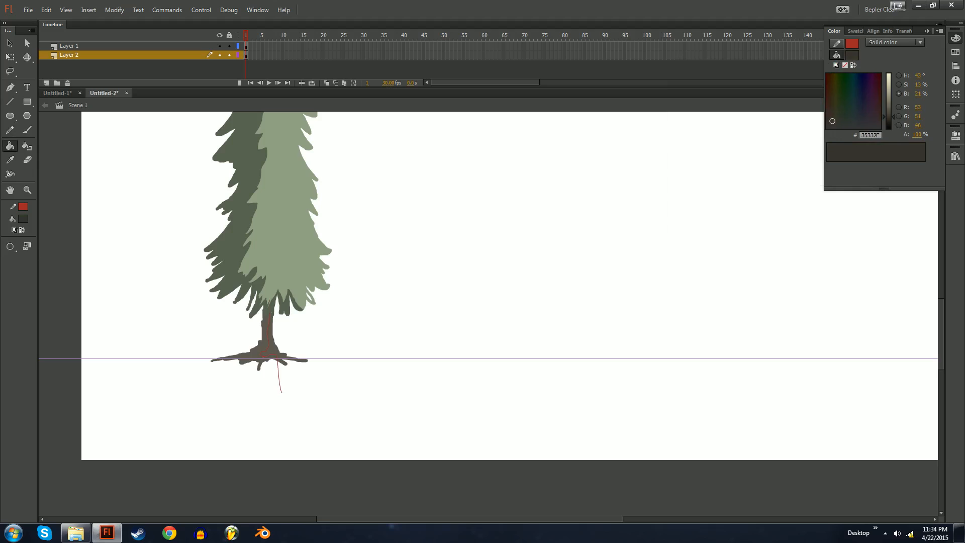
pyautogui.press('v')
pyautogui.hotkey('ctrl', 'z')
pyautogui.press('y')
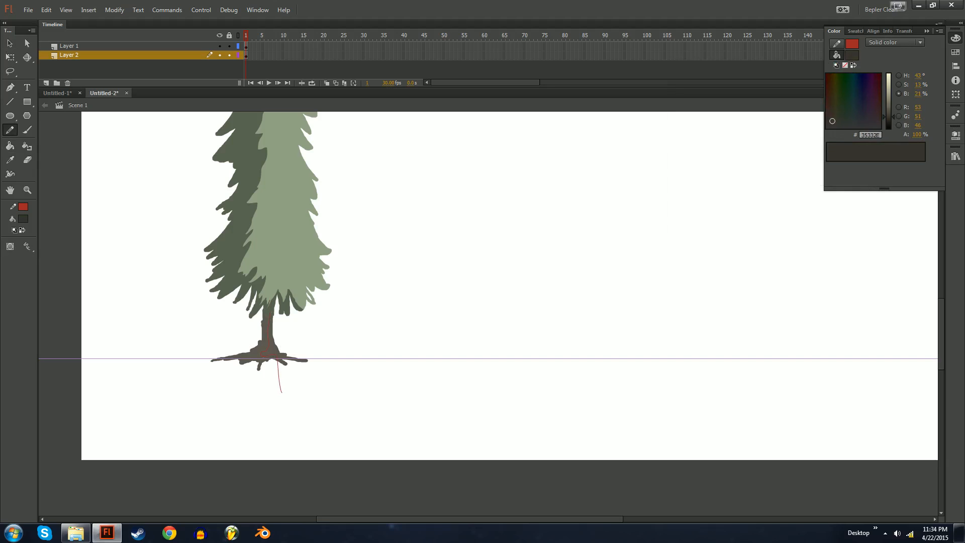
pyautogui.press('k')
pyautogui.click(266, 339)
pyautogui.hotkey('ctrl', 'z')
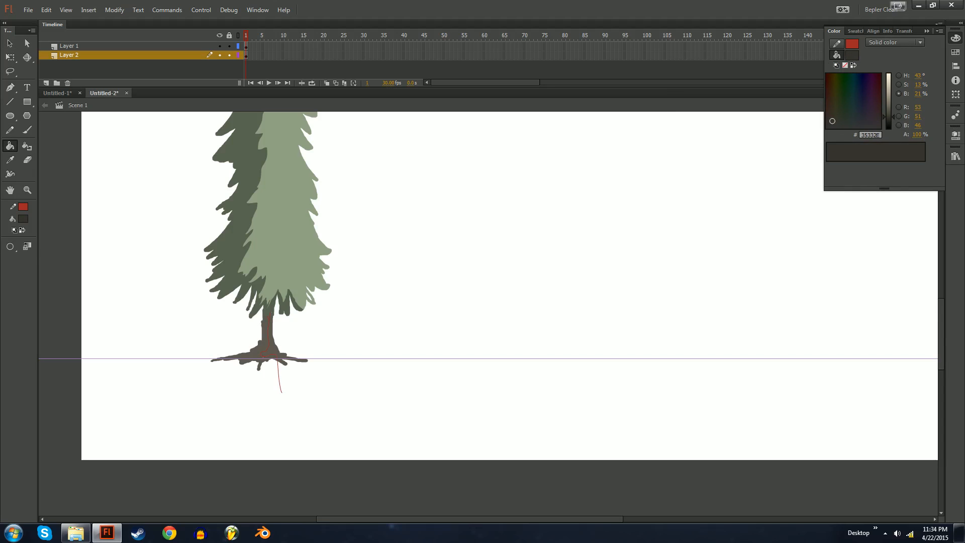
pyautogui.press('y')
pyautogui.press('k')
pyautogui.click(265, 339)
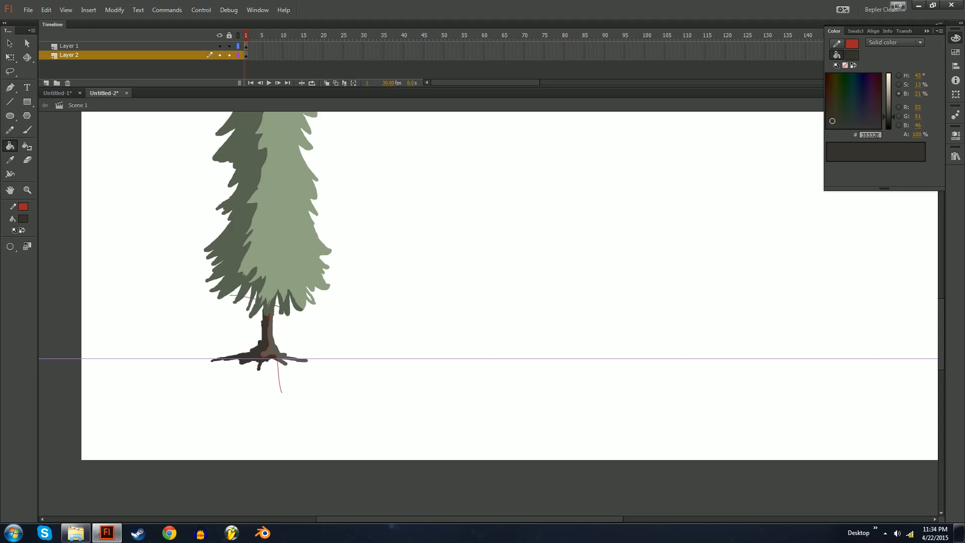
# Step: Select all the artwork, set its stroke colour to none to remove the red dividing lines, and deselect it
pyautogui.press('v')
pyautogui.hotkey('ctrl', 'a')
pyautogui.click(853, 44)
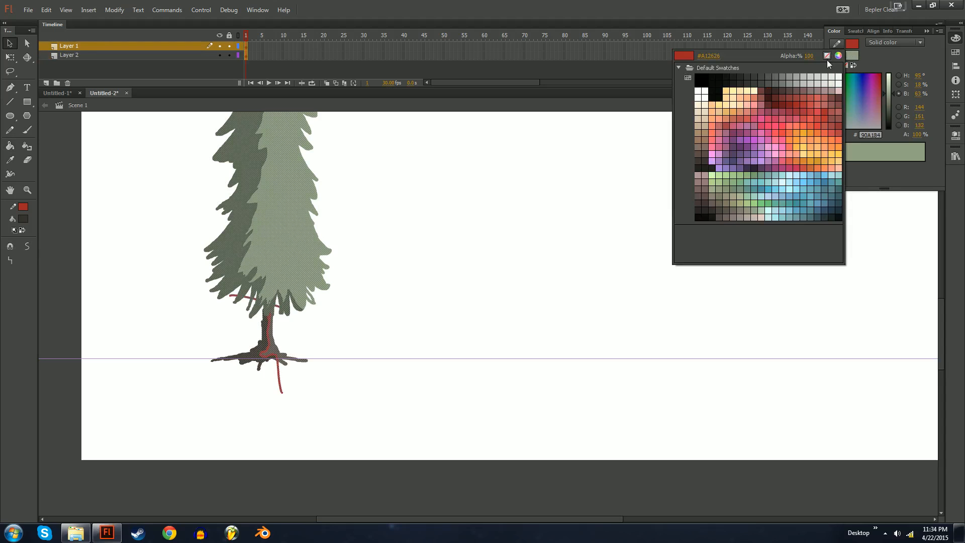
pyautogui.click(829, 56)
pyautogui.press('Escape')
pyautogui.hotkey('ctrl', '-')
pyautogui.moveTo(483, 262); pyautogui.dragTo(434, 356)
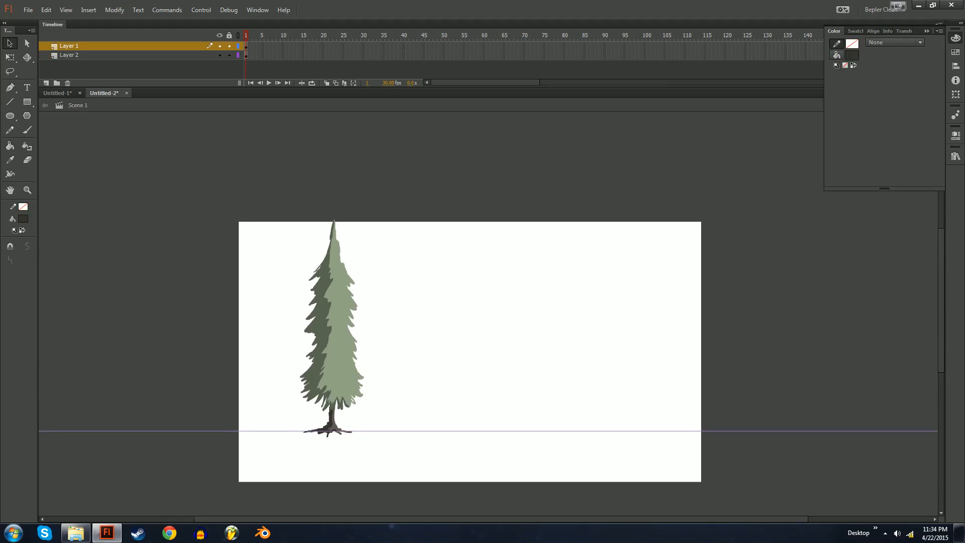
# Step: Draw short curved red pencil lines beneath the branch tips along the foliage's light side to outline small shadows
pyautogui.hotkey('ctrl', '=')
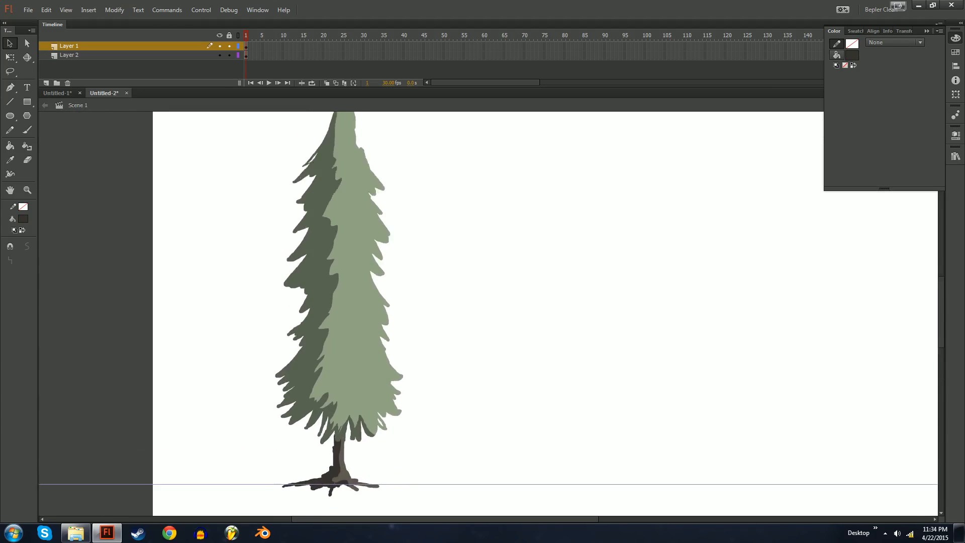
pyautogui.moveTo(482, 281)
pyautogui.mouseDown()
pyautogui.moveTo(483, 337)
pyautogui.moveTo(477, 283)
pyautogui.mouseUp()
pyautogui.press('y')
pyautogui.moveTo(341, 193)
pyautogui.mouseDown()
pyautogui.moveTo(371, 400)
pyautogui.moveTo(416, 366)
pyautogui.mouseUp()
pyautogui.hotkey('ctrl', 'z')
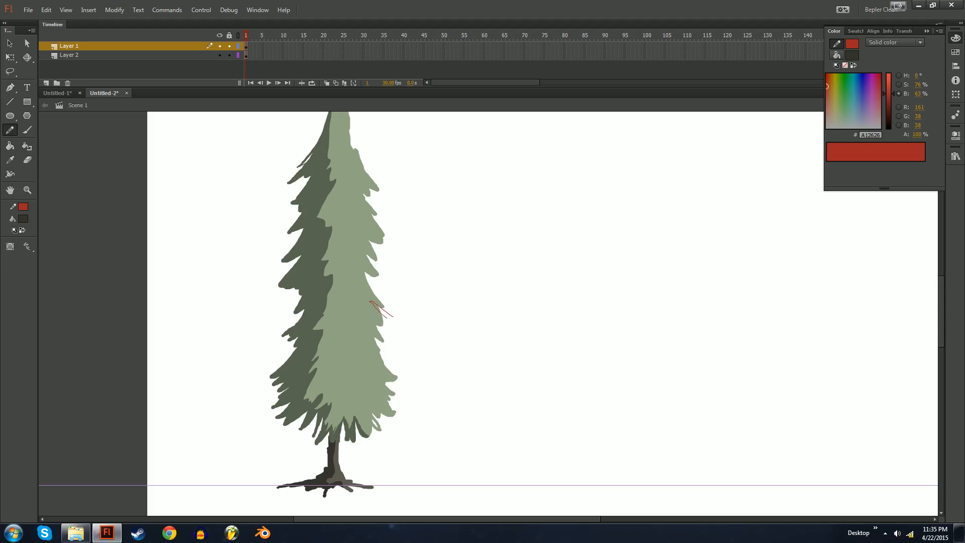
pyautogui.hotkey('ctrl', 'z')
pyautogui.moveTo(383, 306); pyautogui.dragTo(410, 324)
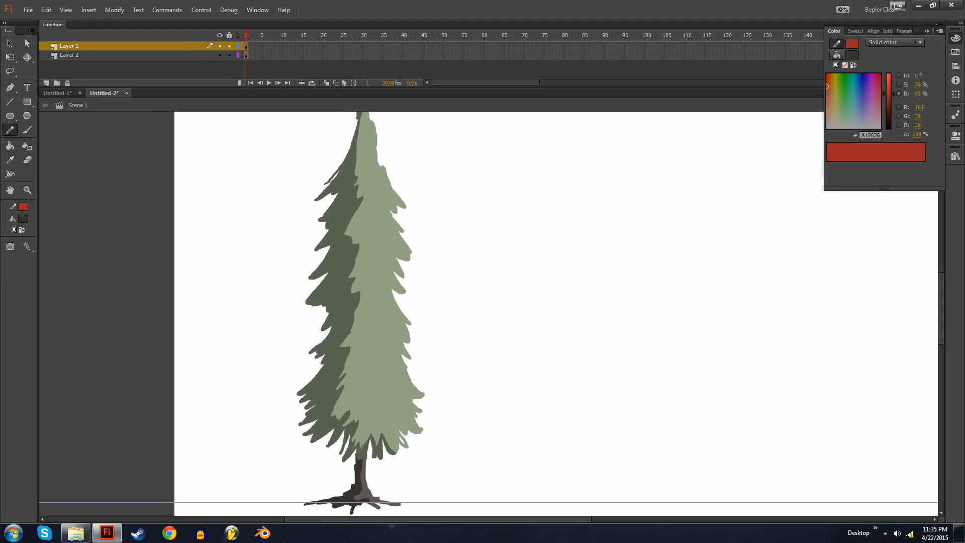
pyautogui.moveTo(386, 247); pyautogui.dragTo(403, 263)
pyautogui.moveTo(387, 247)
pyautogui.mouseDown()
pyautogui.moveTo(416, 259)
pyautogui.moveTo(408, 296)
pyautogui.mouseUp()
pyautogui.moveTo(385, 286)
pyautogui.mouseDown()
pyautogui.moveTo(403, 293)
pyautogui.moveTo(407, 284)
pyautogui.mouseUp()
pyautogui.moveTo(389, 268)
pyautogui.mouseDown()
pyautogui.moveTo(410, 279)
pyautogui.moveTo(410, 327)
pyautogui.mouseUp()
pyautogui.moveTo(397, 252)
pyautogui.mouseDown()
pyautogui.moveTo(420, 271)
pyautogui.moveTo(432, 264)
pyautogui.moveTo(438, 177)
pyautogui.mouseUp()
pyautogui.moveTo(429, 300); pyautogui.dragTo(455, 312)
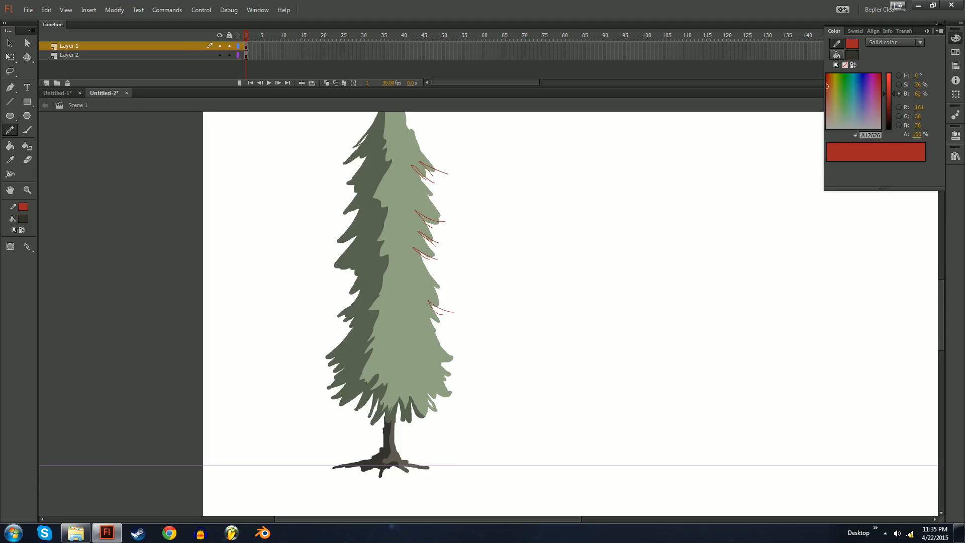
pyautogui.moveTo(460, 370); pyautogui.dragTo(459, 357)
pyautogui.moveTo(431, 350)
pyautogui.mouseDown()
pyautogui.moveTo(455, 359)
pyautogui.moveTo(441, 370)
pyautogui.moveTo(468, 371)
pyautogui.moveTo(426, 359)
pyautogui.moveTo(444, 371)
pyautogui.mouseUp()
pyautogui.scroll(-2, 456, 359)
pyautogui.hotkey('ctrl', 'z')
pyautogui.hotkey('ctrl', 'z')
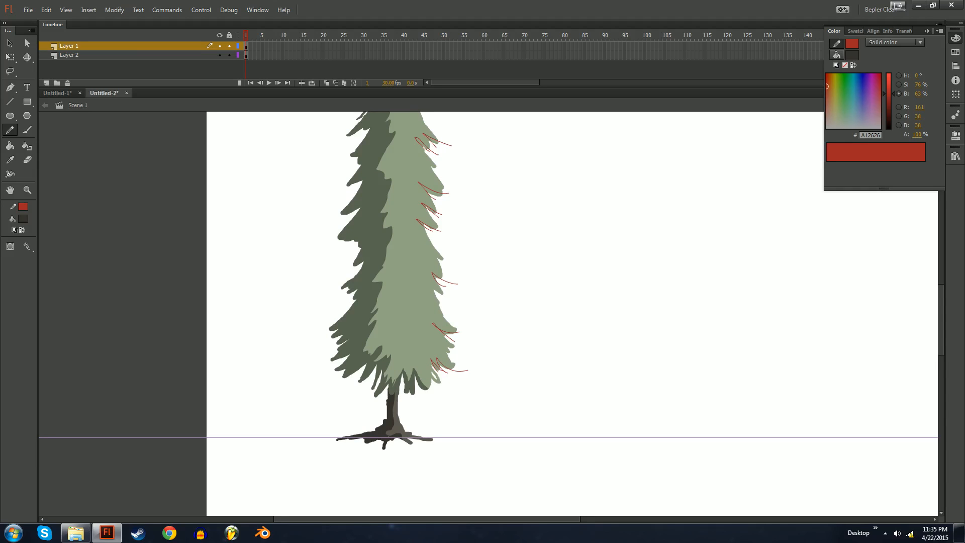
# Step: Fill the outlined shadows under the branch tips with the foliage's dark green #586250
pyautogui.press('k')
pyautogui.click(850, 56)
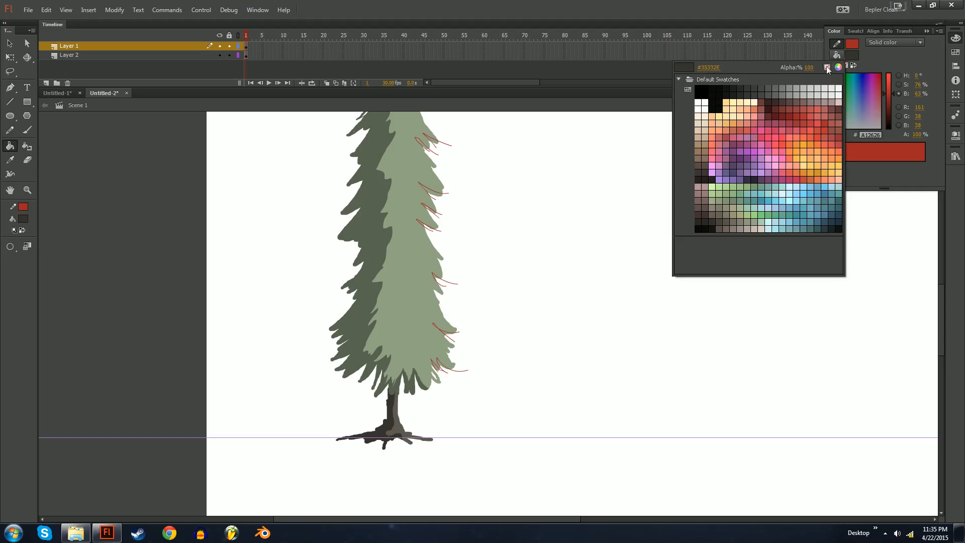
pyautogui.click(376, 237)
pyautogui.hotkey('ctrl', '=')
pyautogui.moveTo(372, 342); pyautogui.dragTo(408, 327)
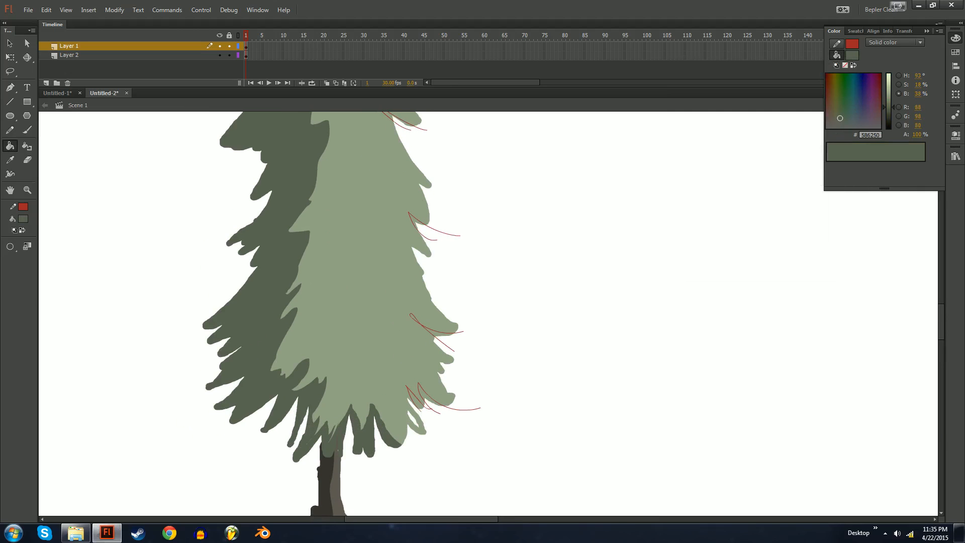
pyautogui.click(413, 398)
pyautogui.click(426, 395)
pyautogui.click(438, 332)
pyautogui.click(414, 222)
pyautogui.moveTo(402, 222); pyautogui.dragTo(441, 358)
pyautogui.click(426, 250)
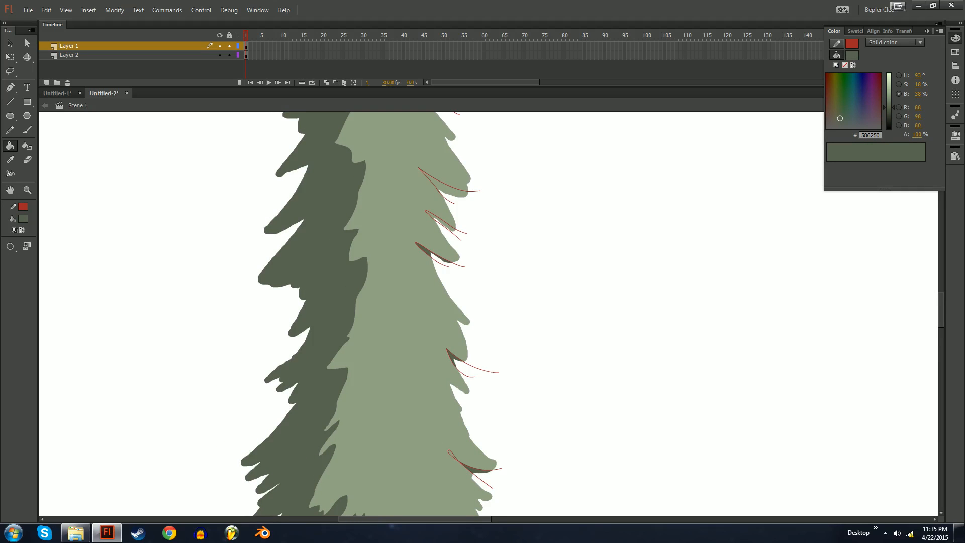
pyautogui.click(436, 221)
pyautogui.click(437, 183)
pyautogui.moveTo(436, 183); pyautogui.dragTo(461, 342)
pyautogui.hotkey('ctrl', 'z')
pyautogui.click(454, 272)
pyautogui.click(446, 245)
pyautogui.click(465, 238)
pyautogui.moveTo(465, 238)
pyautogui.mouseDown()
pyautogui.moveTo(484, 360)
pyautogui.moveTo(419, 197)
pyautogui.mouseUp()
# Step: Remove the red lines around the branch-tip shadows by selecting everything and setting the stroke colour to none
pyautogui.hotkey('ctrl', '-')
pyautogui.hotkey('ctrl', 'a')
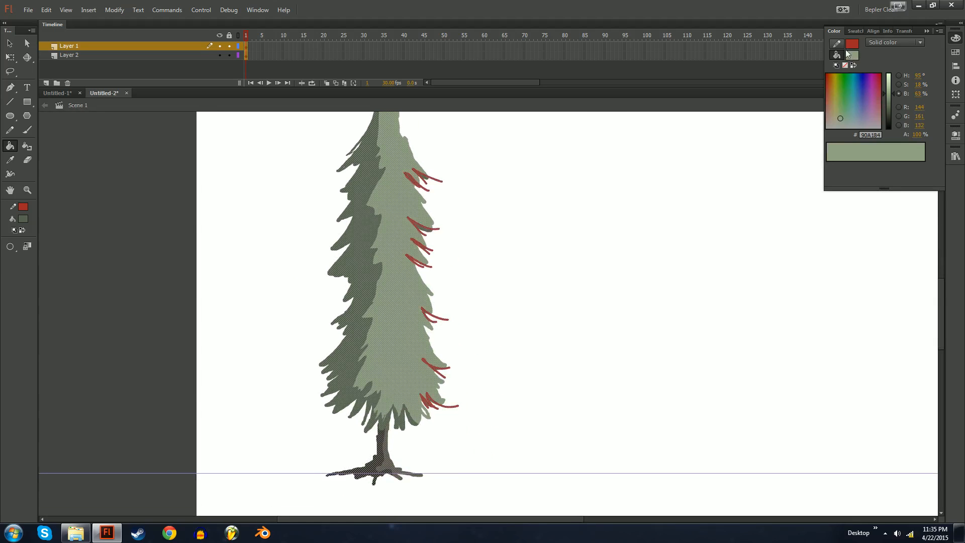
pyautogui.click(849, 47)
pyautogui.click(825, 56)
pyautogui.press('v')
pyautogui.hotkey('ctrl', 'shift', 'a')
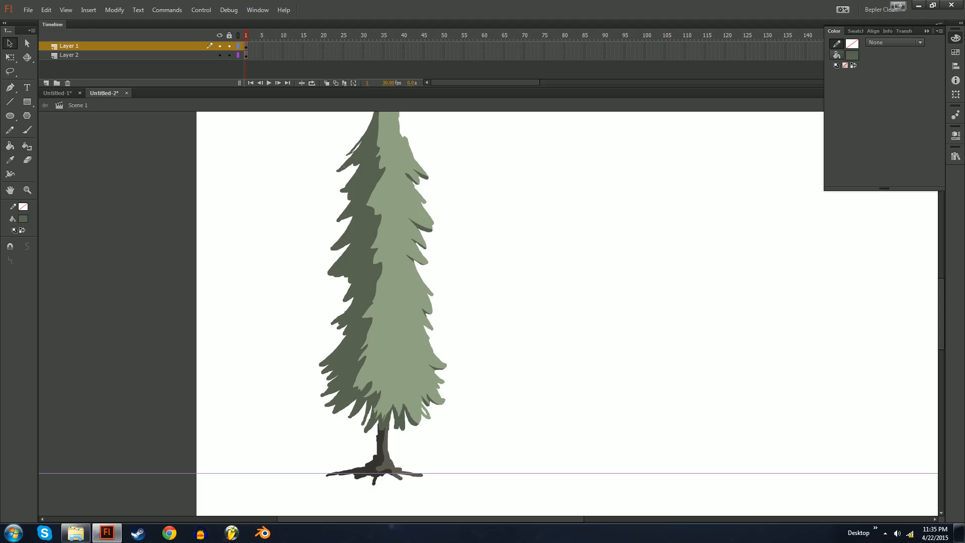
# Step: Pencil a small branch-shaped wedge inside the light lower foliage and fill it with the dark green
pyautogui.hotkey('ctrl', '-')
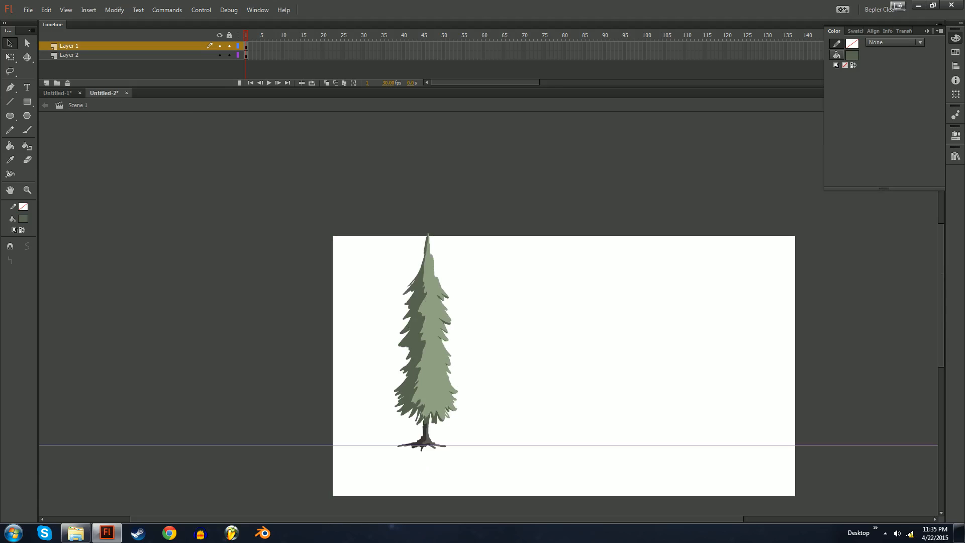
pyautogui.hotkey('ctrl', '=')
pyautogui.hotkey('ctrl', '=')
pyautogui.moveTo(201, 201); pyautogui.dragTo(639, 347)
pyautogui.hotkey('ctrl', '-')
pyautogui.moveTo(483, 322)
pyautogui.mouseDown()
pyautogui.moveTo(503, 271)
pyautogui.moveTo(500, 231)
pyautogui.mouseUp()
pyautogui.hotkey('ctrl', '=')
pyautogui.press('b')
pyautogui.press('y')
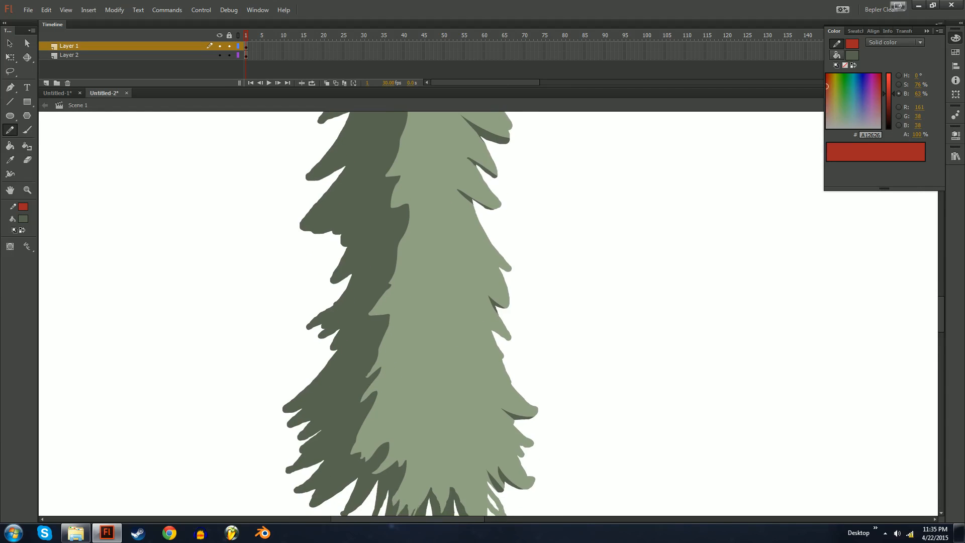
pyautogui.moveTo(438, 366)
pyautogui.mouseDown()
pyautogui.moveTo(479, 409)
pyautogui.moveTo(438, 352)
pyautogui.moveTo(445, 372)
pyautogui.mouseUp()
pyautogui.press('k')
pyautogui.click(448, 387)
# Step: Remove the red outline from the new dark wedge by setting the selected artwork's stroke colour to none
pyautogui.hotkey('ctrl', 'a')
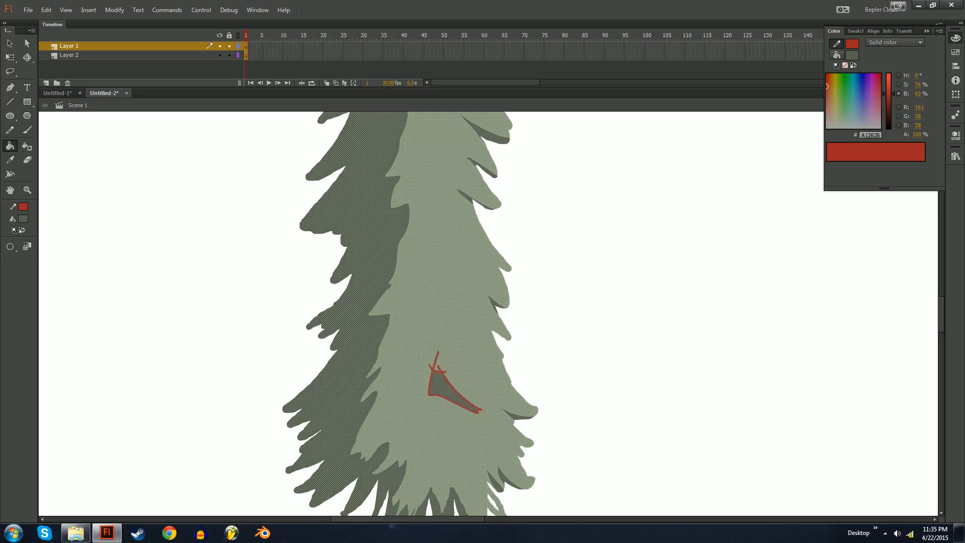
pyautogui.click(857, 46)
pyautogui.click(828, 54)
pyautogui.press('Escape')
pyautogui.hotkey('ctrl', '-')
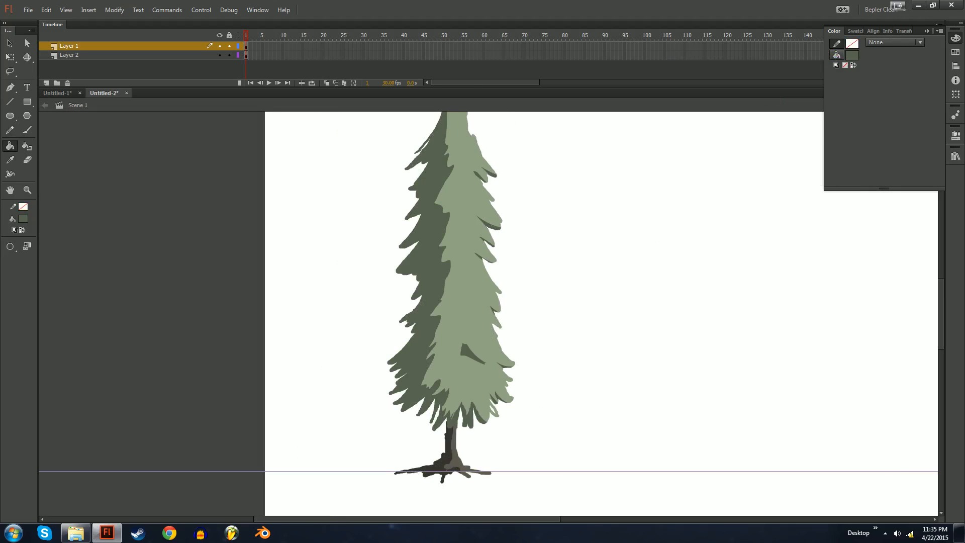
# Step: Try moving and reshaping the upper edge of the dark wedge with the Selection tool
pyautogui.moveTo(471, 292); pyautogui.dragTo(467, 321)
pyautogui.hotkey('ctrl', '=')
pyautogui.hotkey('ctrl', '=')
pyautogui.moveTo(442, 428); pyautogui.dragTo(487, 262)
pyautogui.press('y')
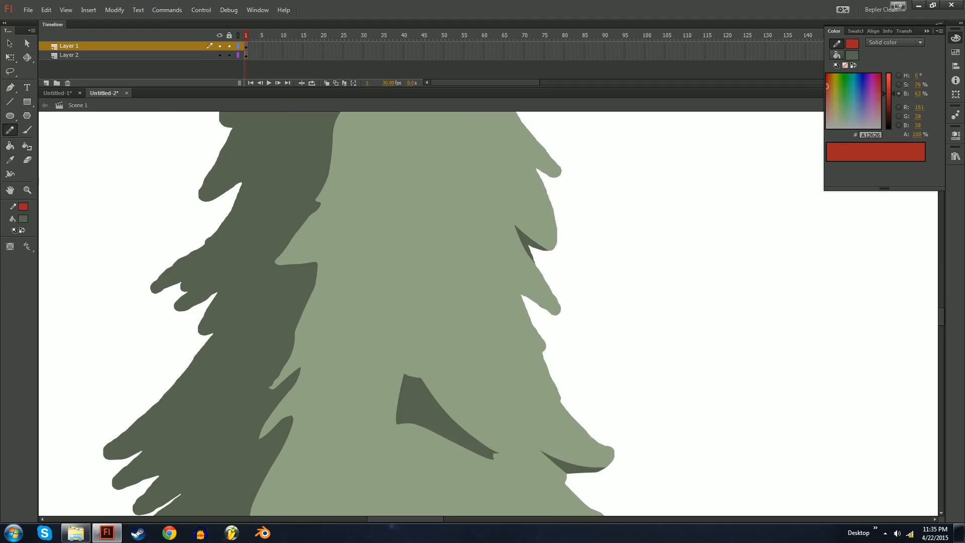
pyautogui.keyDown('ctrl'); pyautogui.click(415, 410); pyautogui.keyUp('ctrl')
pyautogui.press('v')
pyautogui.moveTo(463, 382); pyautogui.dragTo(399, 398)
pyautogui.hotkey('ctrl', 'z')
pyautogui.press('Escape')
pyautogui.click(437, 417)
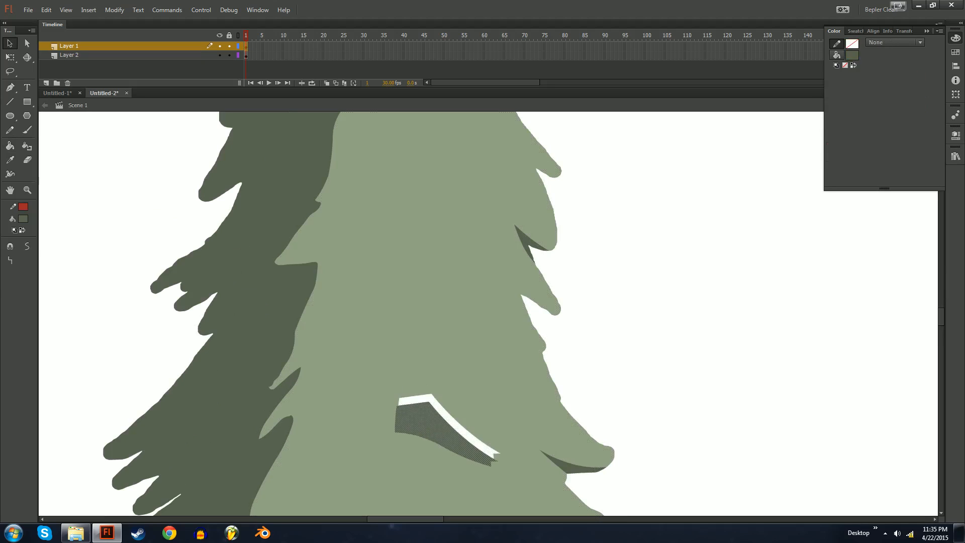
pyautogui.press('Escape')
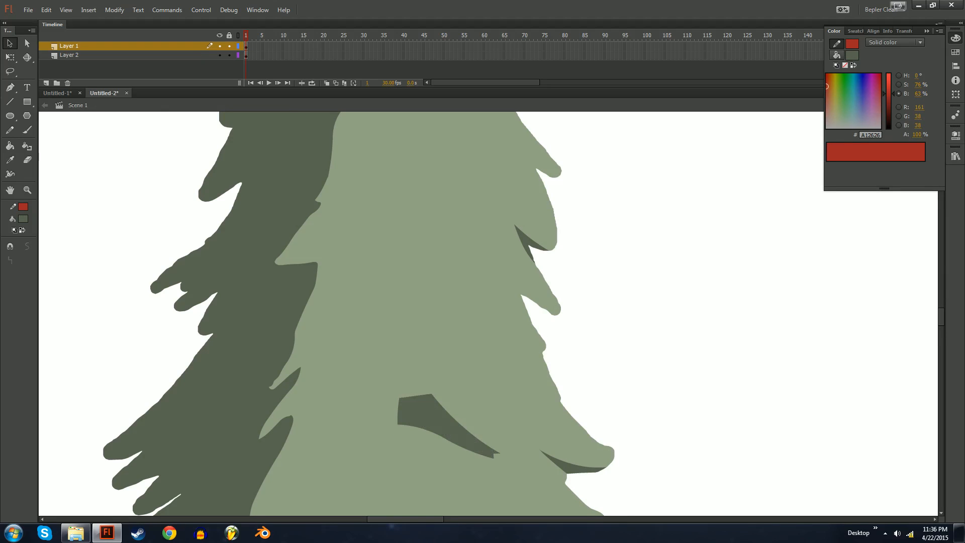
# Step: Try pulling the dark wedge's corner points and edges into a different shadow shape
pyautogui.moveTo(431, 394); pyautogui.dragTo(525, 474)
pyautogui.hotkey('ctrl', '-')
pyautogui.hotkey('ctrl', '-')
pyautogui.moveTo(493, 352); pyautogui.dragTo(452, 453)
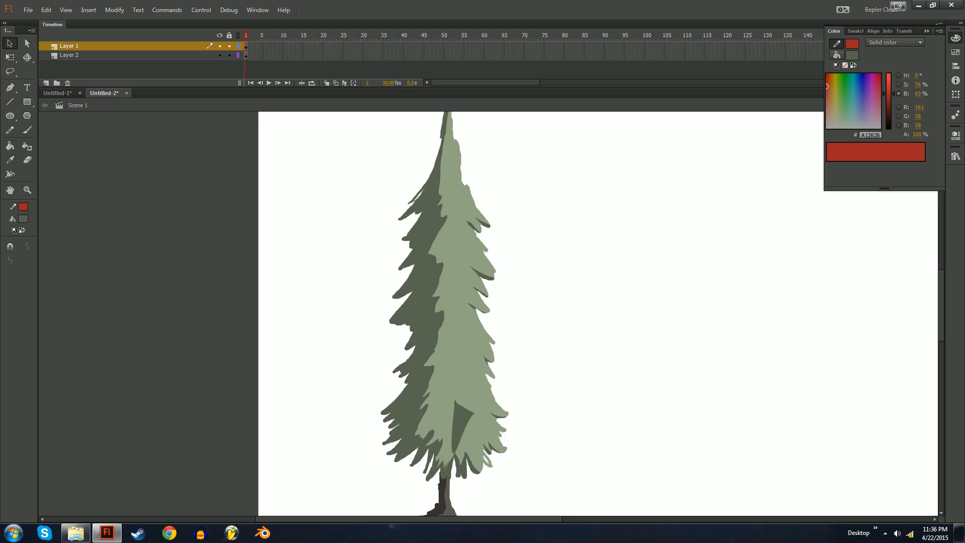
pyautogui.hotkey('ctrl', 'z')
pyautogui.moveTo(466, 408); pyautogui.dragTo(464, 418)
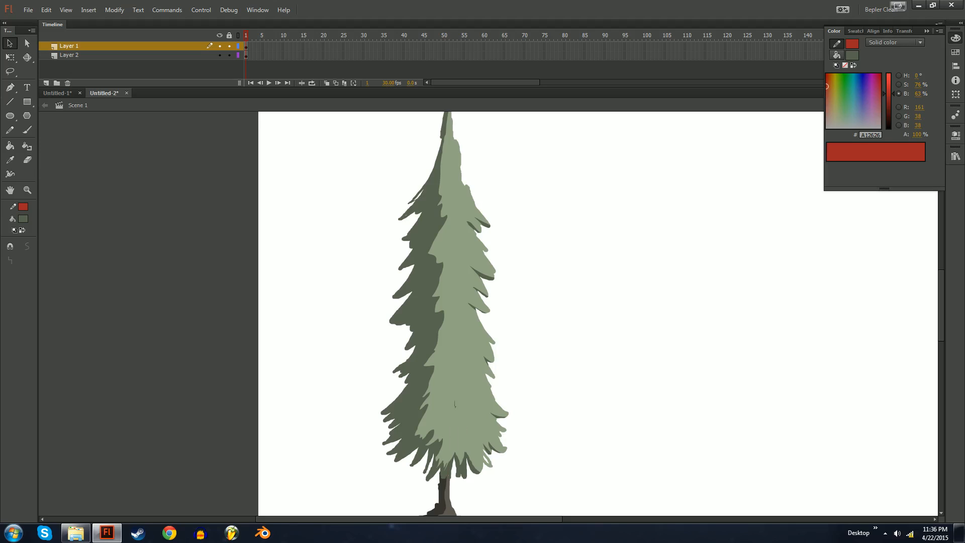
pyautogui.hotkey('ctrl', '-')
pyautogui.hotkey('ctrl', '=')
pyautogui.press('b')
pyautogui.moveTo(255, 256); pyautogui.dragTo(317, 247)
pyautogui.moveTo(335, 347)
pyautogui.mouseDown()
pyautogui.moveTo(307, 384)
pyautogui.moveTo(221, 430)
pyautogui.mouseUp()
pyautogui.hotkey('ctrl', 'z')
pyautogui.hotkey('ctrl', 'z')
pyautogui.press('v')
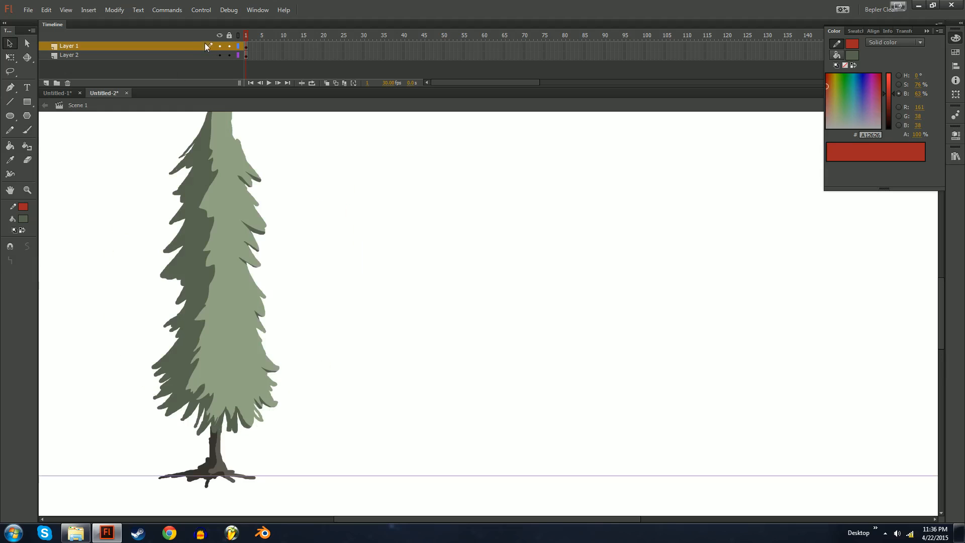
# Step: Make Layer 2 active and set the stroke colour to green #83A173 and the brush's fill colour to light brown #A19782
pyautogui.click(188, 56)
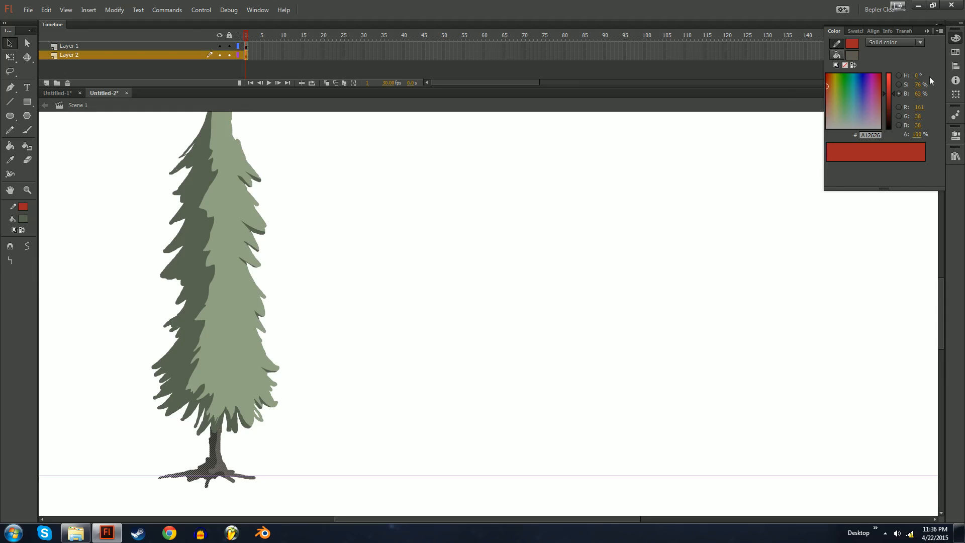
pyautogui.moveTo(837, 115); pyautogui.dragTo(841, 113)
pyautogui.click(837, 55)
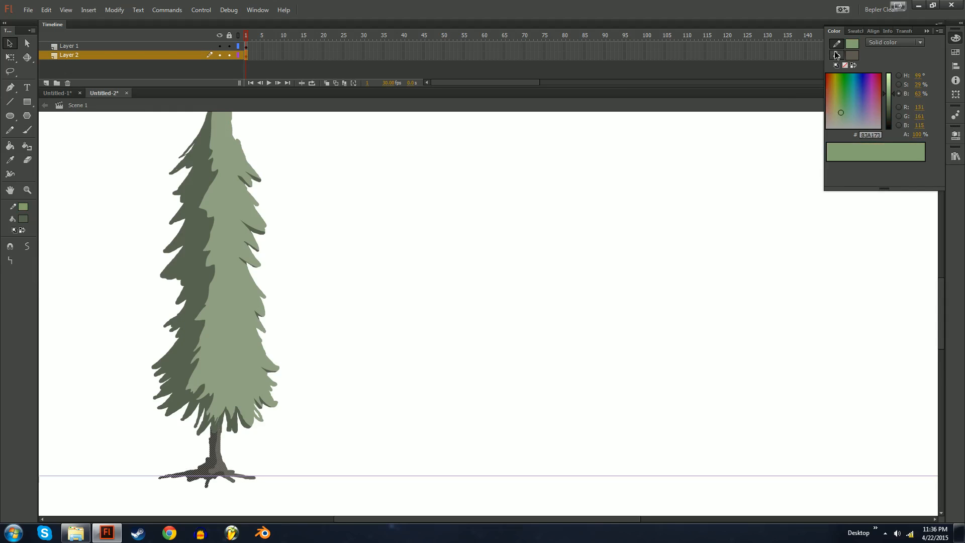
pyautogui.moveTo(891, 108)
pyautogui.mouseDown()
pyautogui.moveTo(889, 94)
pyautogui.moveTo(887, 103)
pyautogui.mouseUp()
pyautogui.press('b')
pyautogui.moveTo(371, 473)
pyautogui.mouseDown()
pyautogui.moveTo(366, 401)
pyautogui.moveTo(347, 397)
pyautogui.mouseUp()
pyautogui.moveTo(341, 394)
pyautogui.mouseDown()
pyautogui.moveTo(361, 391)
pyautogui.moveTo(343, 396)
pyautogui.mouseUp()
pyautogui.hotkey('ctrl', 'z')
pyautogui.moveTo(891, 102); pyautogui.dragTo(891, 94)
pyautogui.moveTo(351, 390); pyautogui.dragTo(312, 436)
pyautogui.hotkey('ctrl', 'z')
pyautogui.moveTo(891, 93); pyautogui.dragTo(891, 108)
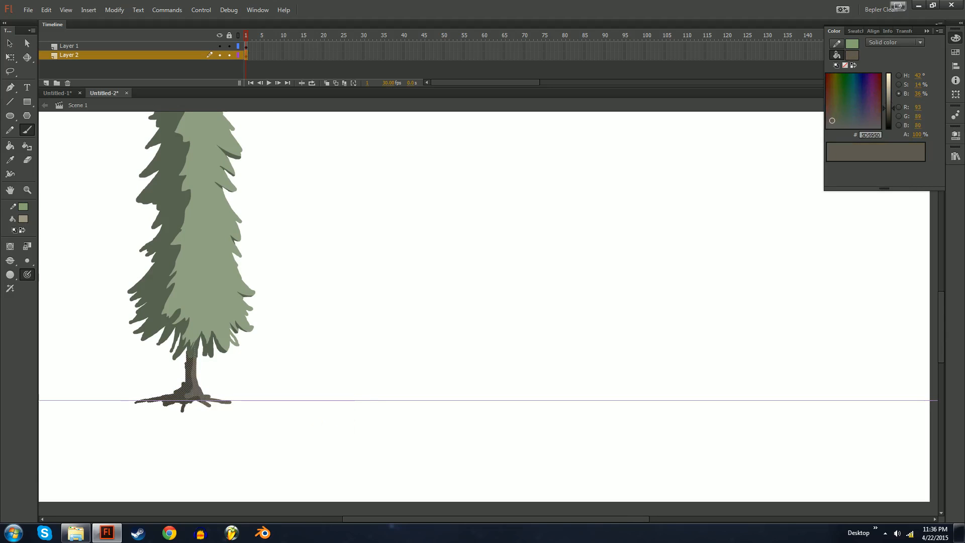
pyautogui.hotkey('ctrl', 'z')
# Step: Paint roots on the ground line beside the conifer and a curved, bent trunk rising from them, thicker toward its base
pyautogui.moveTo(455, 297)
pyautogui.mouseDown()
pyautogui.moveTo(378, 387)
pyautogui.moveTo(301, 404)
pyautogui.moveTo(386, 400)
pyautogui.mouseUp()
pyautogui.hotkey('ctrl', 'z')
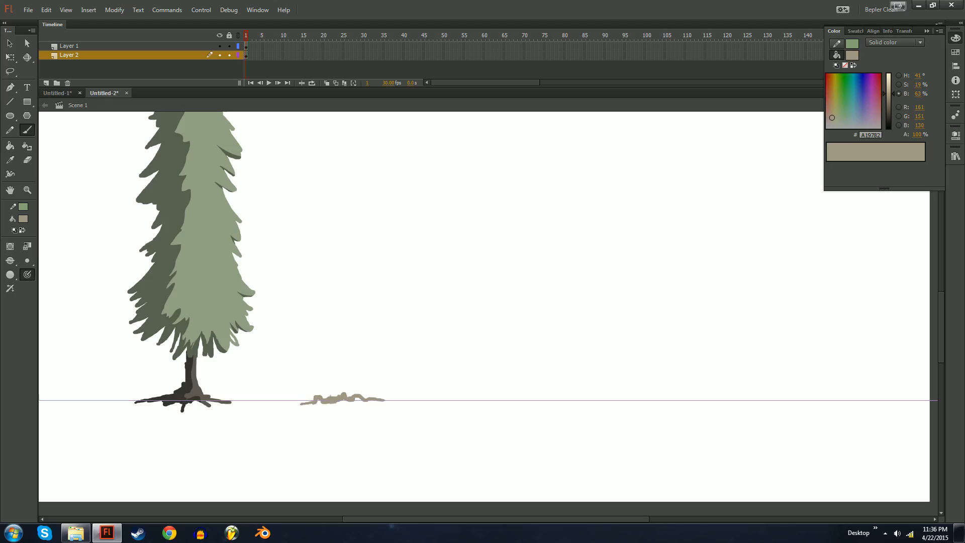
pyautogui.moveTo(336, 407); pyautogui.dragTo(339, 410)
pyautogui.moveTo(339, 405)
pyautogui.mouseDown()
pyautogui.moveTo(345, 410)
pyautogui.moveTo(330, 402)
pyautogui.moveTo(348, 397)
pyautogui.moveTo(375, 336)
pyautogui.moveTo(330, 287)
pyautogui.moveTo(342, 265)
pyautogui.moveTo(400, 315)
pyautogui.mouseUp()
pyautogui.hotkey('ctrl', '-')
pyautogui.hotkey('ctrl', '=')
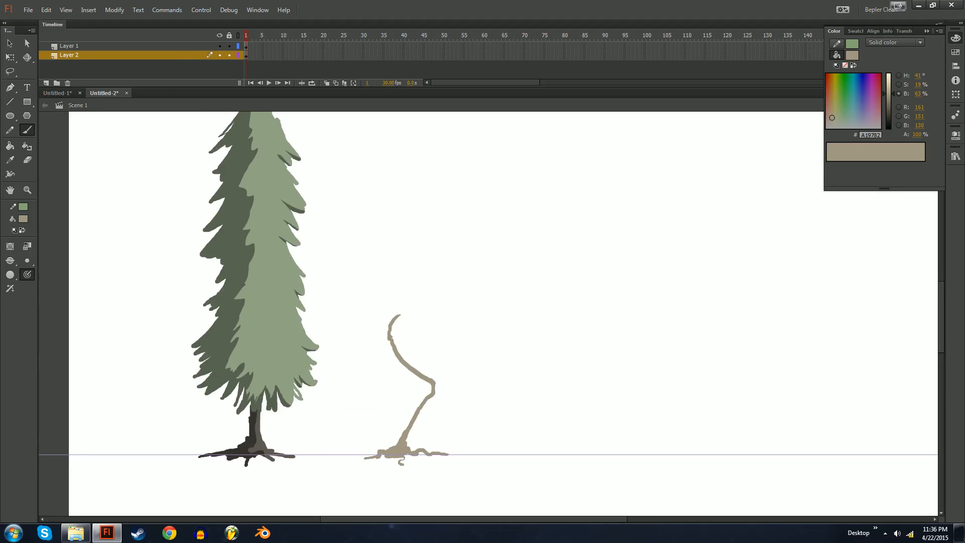
pyautogui.moveTo(428, 400)
pyautogui.mouseDown()
pyautogui.moveTo(405, 465)
pyautogui.moveTo(427, 393)
pyautogui.mouseUp()
pyautogui.hotkey('ctrl', 'z')
# Step: Draw a pencil line down the second trunk past its roots and fill the shaded side with darker brown #6B6456
pyautogui.press('y')
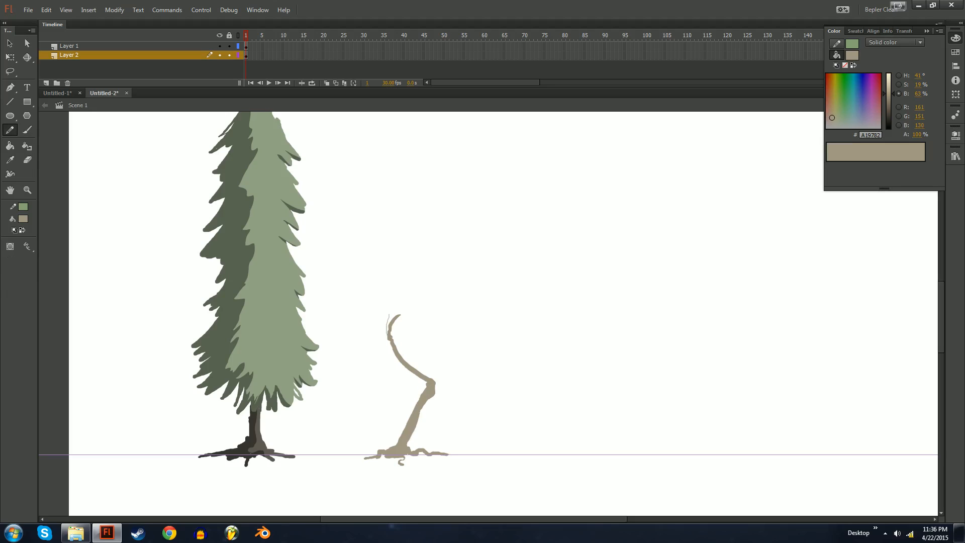
pyautogui.moveTo(401, 459); pyautogui.dragTo(390, 487)
pyautogui.press('k')
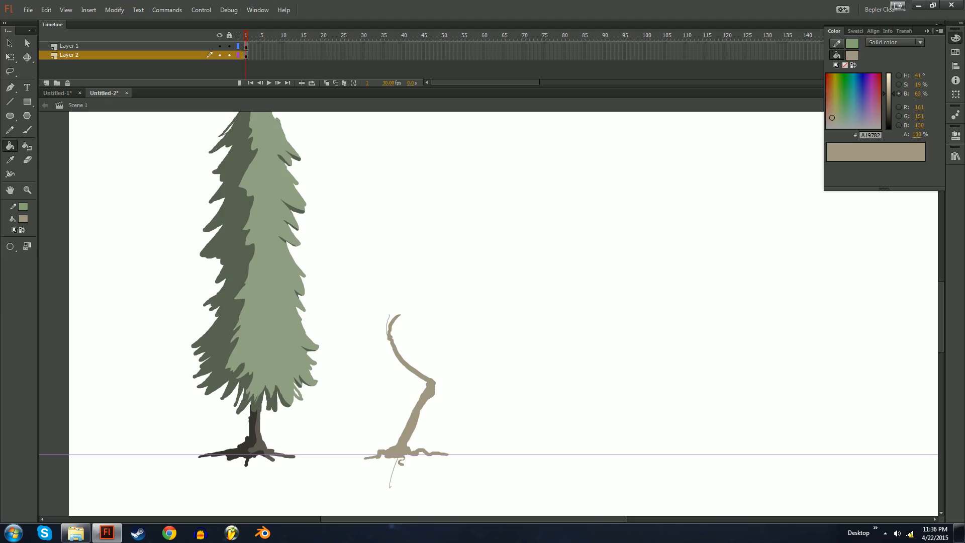
pyautogui.moveTo(893, 93); pyautogui.dragTo(893, 106)
pyautogui.click(394, 451)
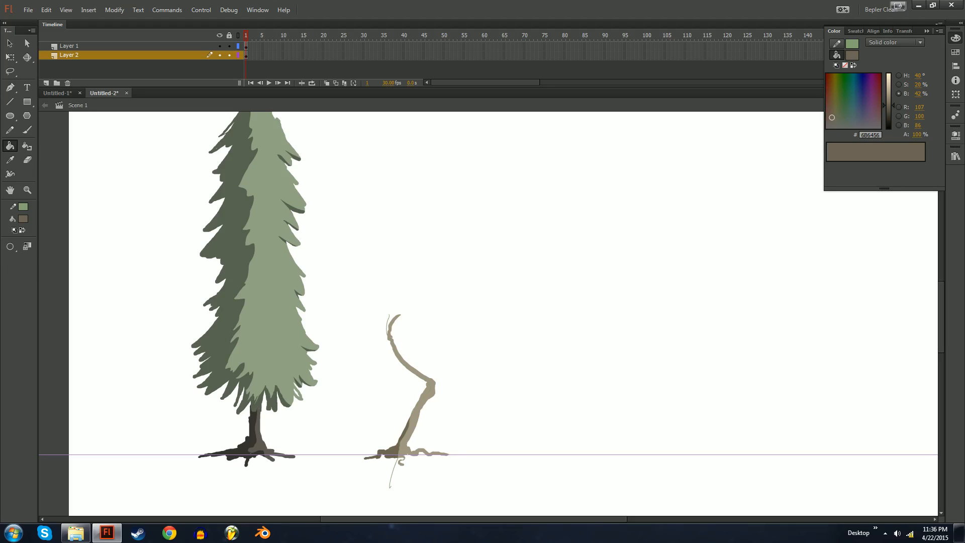
# Step: Fill the remaining shaded parts of the second trunk with dark brown and remove the pencil outline from its artwork
pyautogui.click(428, 392)
pyautogui.click(395, 350)
pyautogui.press('v')
pyautogui.moveTo(516, 255); pyautogui.dragTo(353, 501)
pyautogui.click(852, 55)
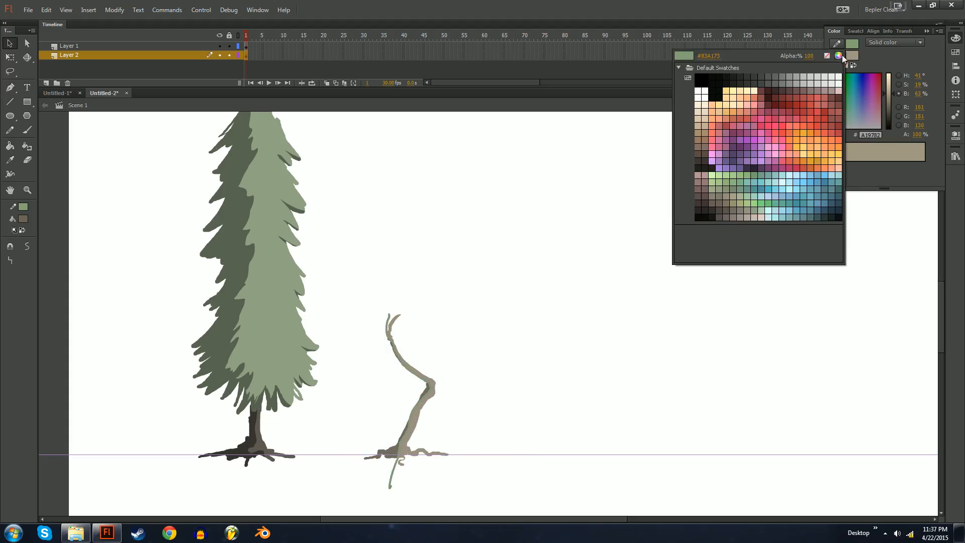
pyautogui.click(827, 56)
# Step: Make Layer 1 active and set the brush's fill colour to light green #99BF98
pyautogui.press('b')
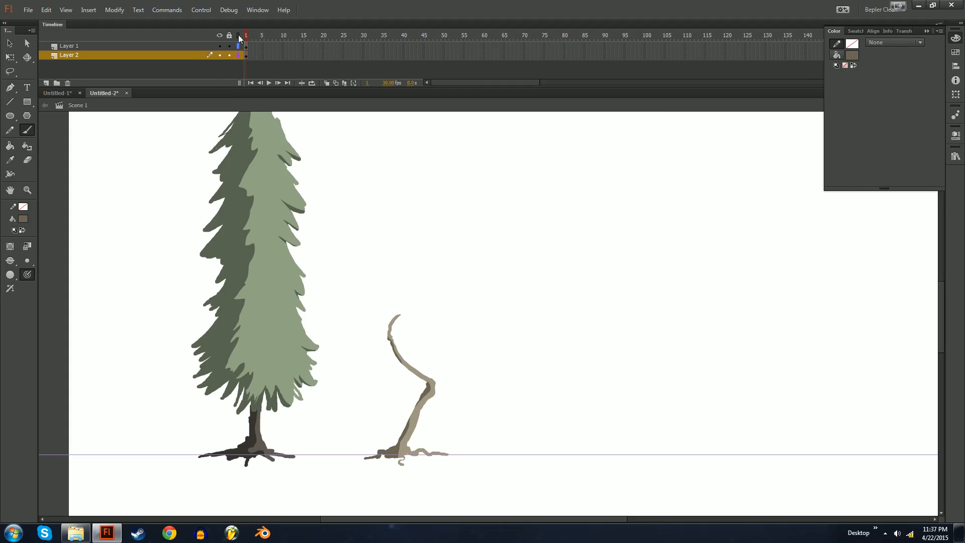
pyautogui.click(223, 46)
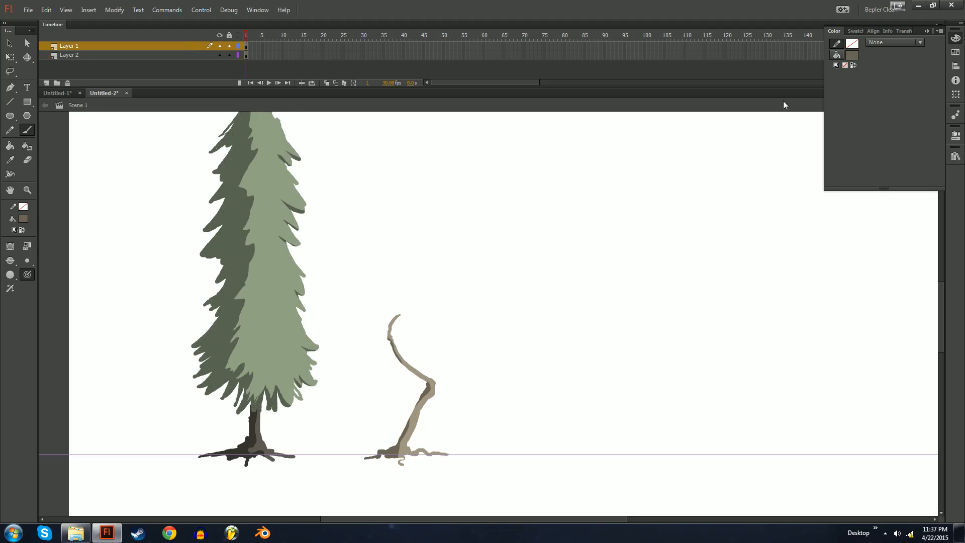
pyautogui.click(835, 56)
pyautogui.click(839, 106)
pyautogui.moveTo(839, 105)
pyautogui.mouseDown()
pyautogui.moveTo(889, 84)
pyautogui.moveTo(844, 117)
pyautogui.mouseUp()
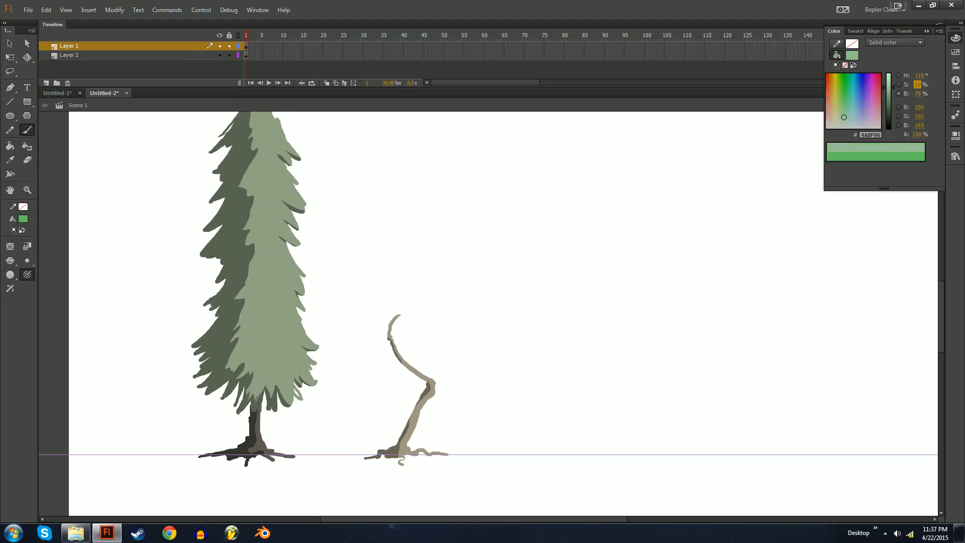
pyautogui.moveTo(442, 144)
pyautogui.mouseDown()
pyautogui.moveTo(353, 311)
pyautogui.moveTo(436, 167)
pyautogui.mouseUp()
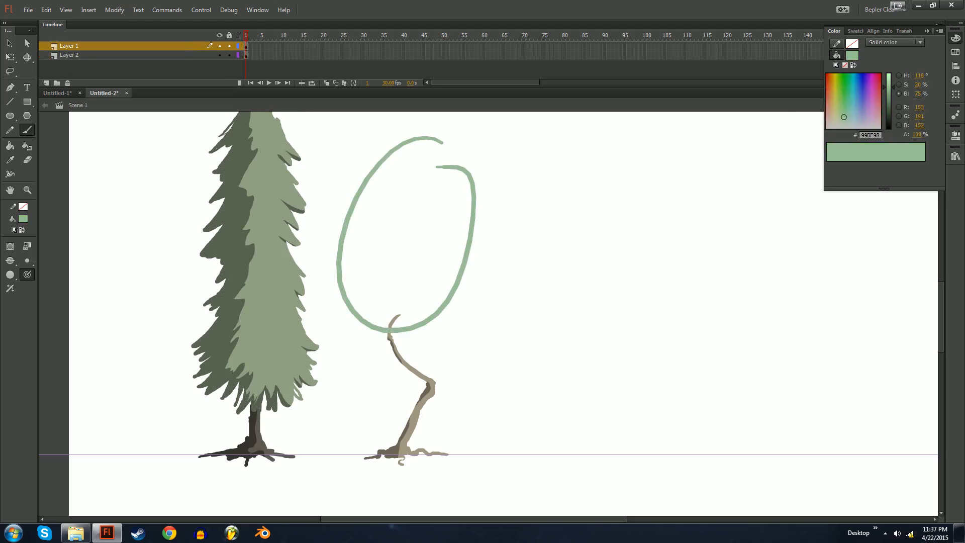
pyautogui.hotkey('ctrl', 'z')
pyautogui.hotkey('ctrl', 'z')
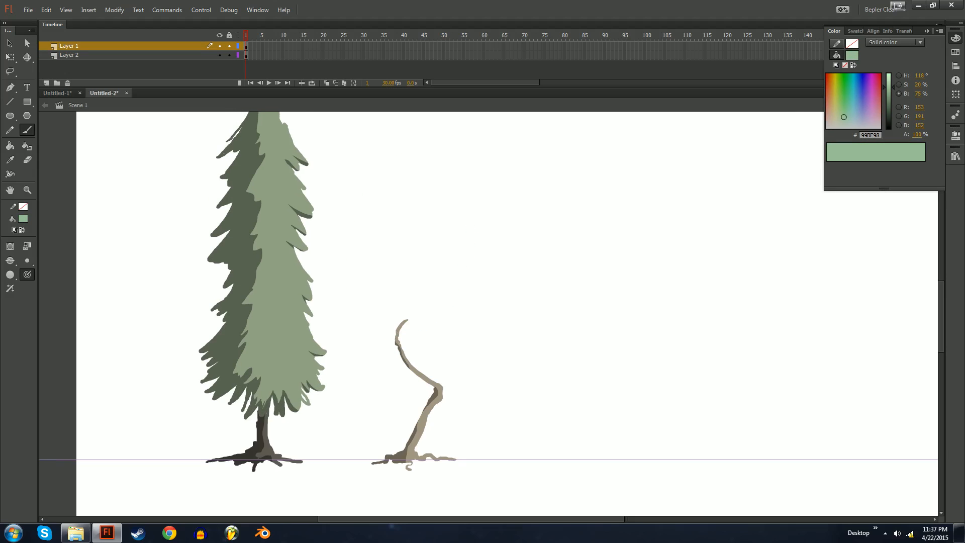
# Step: Lock Layer 2 and paint a small light green foliage clump over the second trunk's bend, filling its outline
pyautogui.moveTo(413, 355)
pyautogui.mouseDown()
pyautogui.moveTo(457, 393)
pyautogui.moveTo(452, 404)
pyautogui.moveTo(432, 397)
pyautogui.moveTo(424, 364)
pyautogui.moveTo(422, 383)
pyautogui.mouseUp()
pyautogui.hotkey('ctrl', 'z')
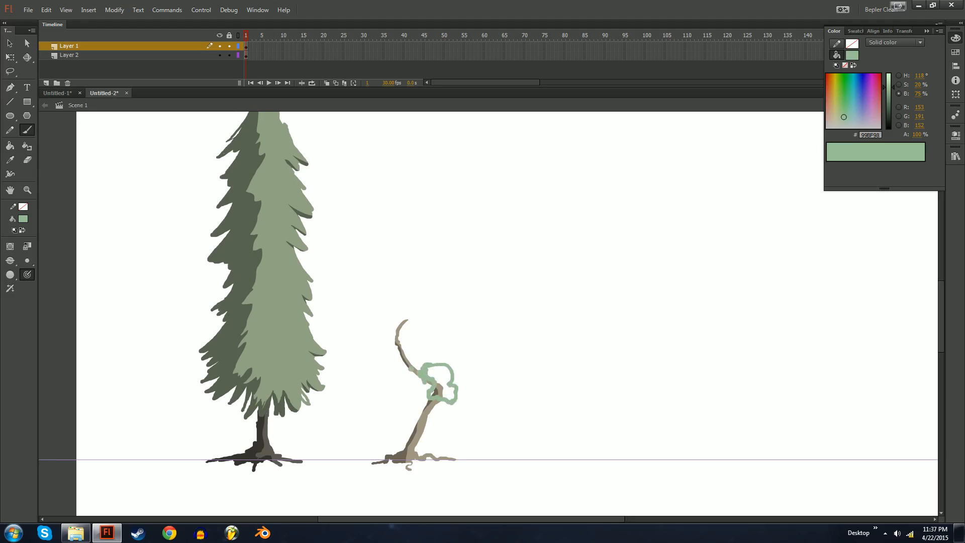
pyautogui.hotkey('ctrl', 'a')
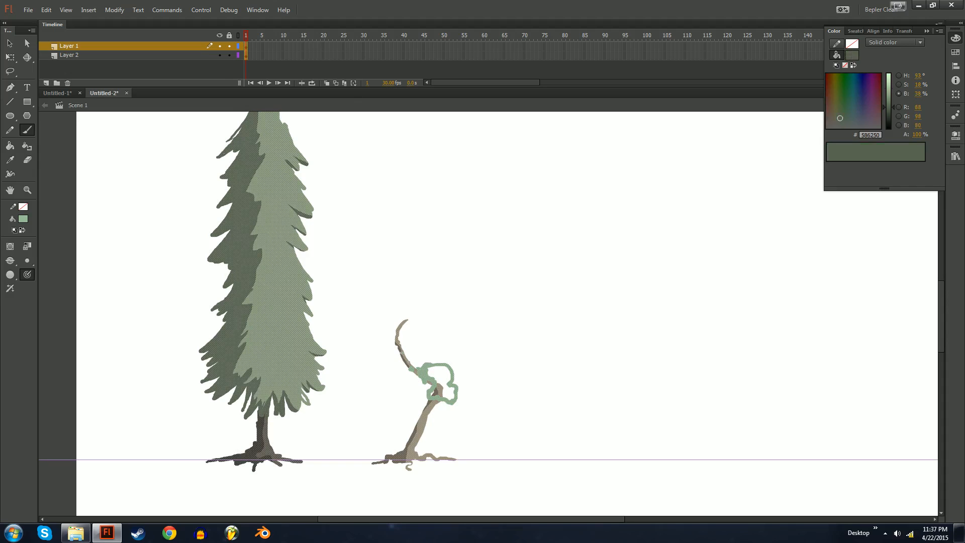
pyautogui.click(229, 56)
pyautogui.press('v')
pyautogui.click(431, 391)
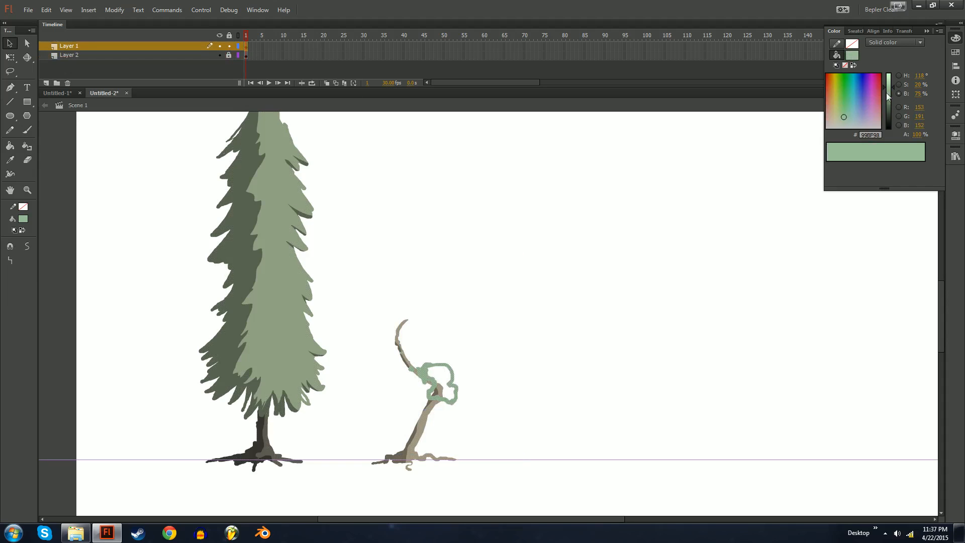
pyautogui.click(593, 282)
pyautogui.press('b')
pyautogui.press('k')
pyautogui.click(442, 380)
# Step: Paint a bumpy outline for a tall, rounded crown above the second trunk and fill it with light green
pyautogui.press('b')
pyautogui.moveTo(409, 352); pyautogui.dragTo(418, 378)
pyautogui.moveTo(405, 376)
pyautogui.mouseDown()
pyautogui.moveTo(383, 362)
pyautogui.moveTo(411, 352)
pyautogui.moveTo(419, 370)
pyautogui.moveTo(433, 340)
pyautogui.moveTo(422, 337)
pyautogui.moveTo(415, 360)
pyautogui.moveTo(387, 352)
pyautogui.moveTo(442, 351)
pyautogui.moveTo(440, 360)
pyautogui.moveTo(450, 334)
pyautogui.moveTo(478, 338)
pyautogui.moveTo(472, 311)
pyautogui.moveTo(484, 323)
pyautogui.moveTo(494, 304)
pyautogui.moveTo(492, 275)
pyautogui.moveTo(454, 240)
pyautogui.moveTo(450, 194)
pyautogui.moveTo(432, 168)
pyautogui.moveTo(411, 158)
pyautogui.moveTo(391, 203)
pyautogui.mouseUp()
pyautogui.hotkey('ctrl', 'z')
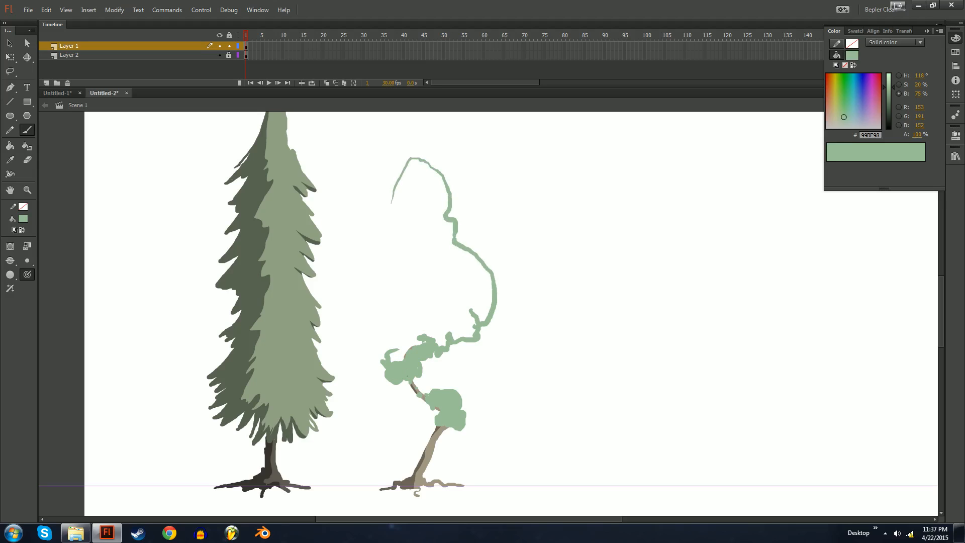
pyautogui.moveTo(413, 155)
pyautogui.mouseDown()
pyautogui.moveTo(388, 211)
pyautogui.moveTo(393, 257)
pyautogui.moveTo(377, 269)
pyautogui.moveTo(394, 211)
pyautogui.moveTo(377, 280)
pyautogui.moveTo(362, 305)
pyautogui.mouseUp()
pyautogui.moveTo(382, 231)
pyautogui.mouseDown()
pyautogui.moveTo(347, 316)
pyautogui.moveTo(363, 350)
pyautogui.moveTo(401, 361)
pyautogui.mouseUp()
pyautogui.press('k')
pyautogui.click(408, 302)
pyautogui.click(367, 277)
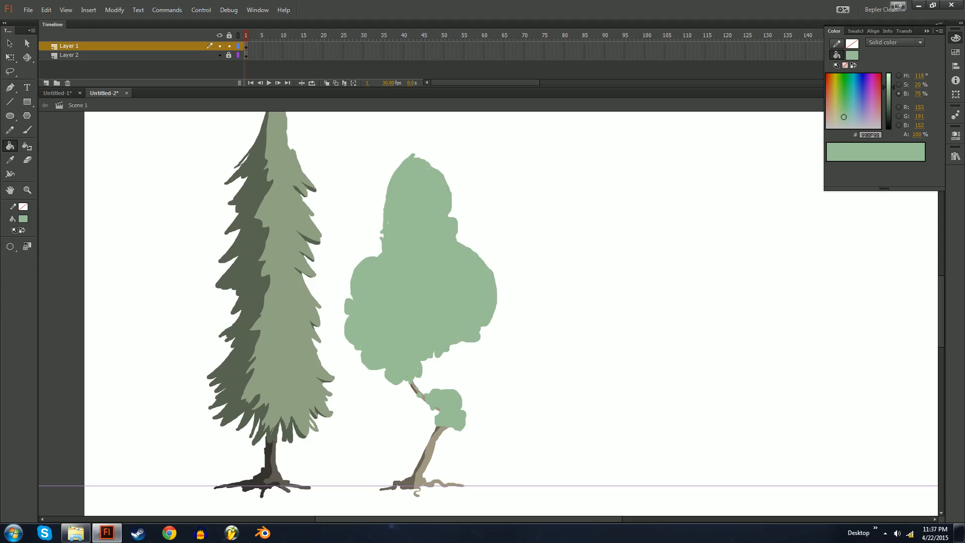
# Step: Recolour the second tree's crown and lower foliage clump to yellowish green #A8BF91
pyautogui.hotkey('ctrl', '-')
pyautogui.hotkey('ctrl', '=')
pyautogui.moveTo(433, 282); pyautogui.dragTo(403, 298)
pyautogui.press('v')
pyautogui.click(397, 302)
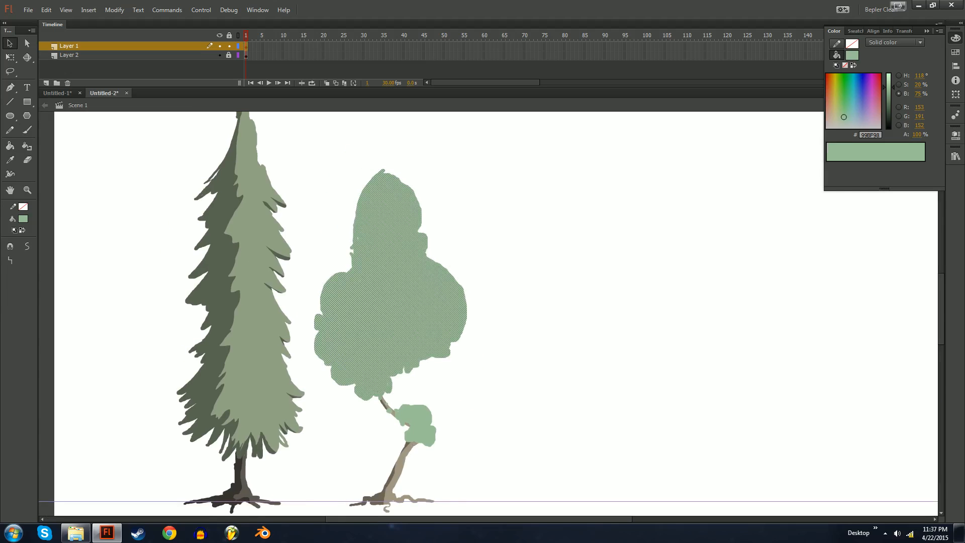
pyautogui.click(420, 427)
pyautogui.hotkey('ctrl', 'a')
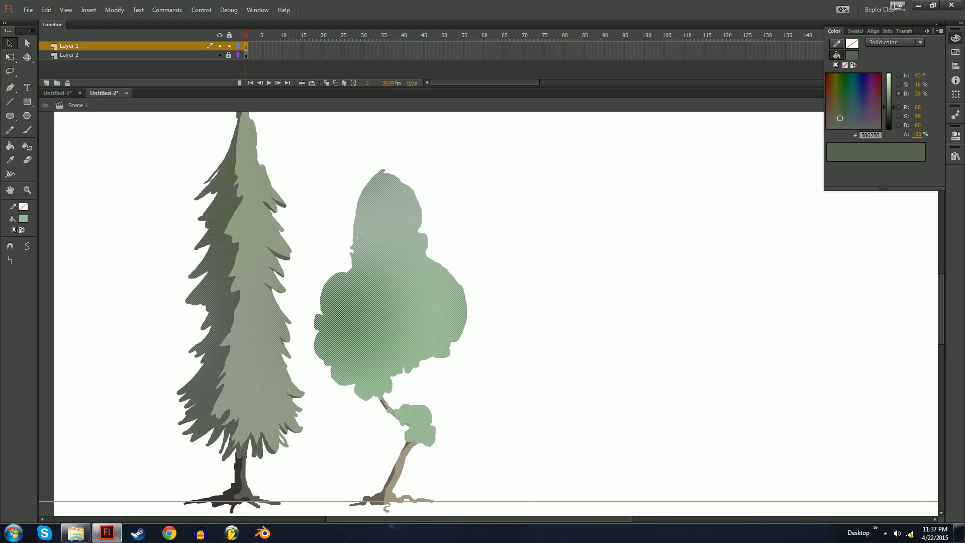
pyautogui.moveTo(532, 126); pyautogui.dragTo(309, 490)
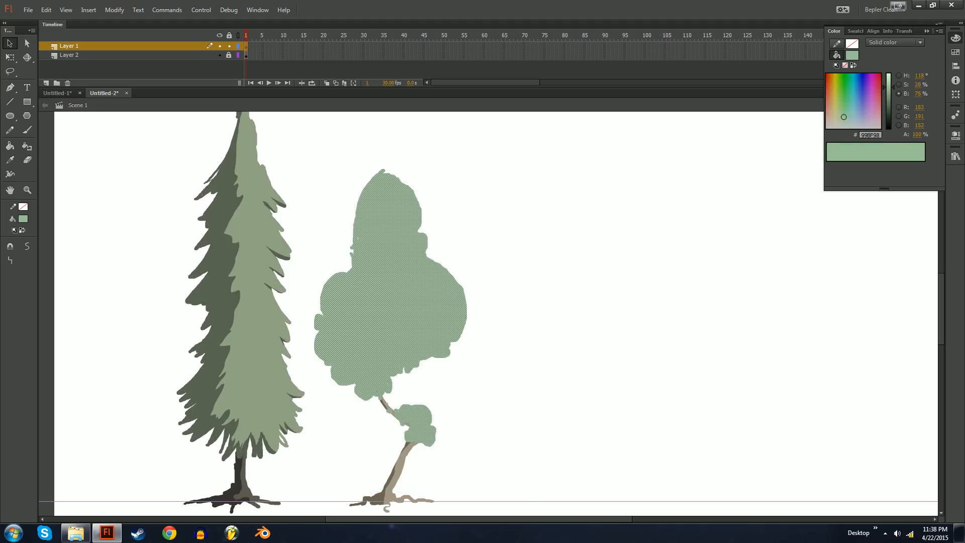
pyautogui.click(847, 105)
pyautogui.moveTo(842, 115); pyautogui.dragTo(840, 116)
pyautogui.press('Escape')
# Step: Draw a pencil shadow boundary from the crown's tip down to its lower right edge and outline a round clump on the left
pyautogui.press('b')
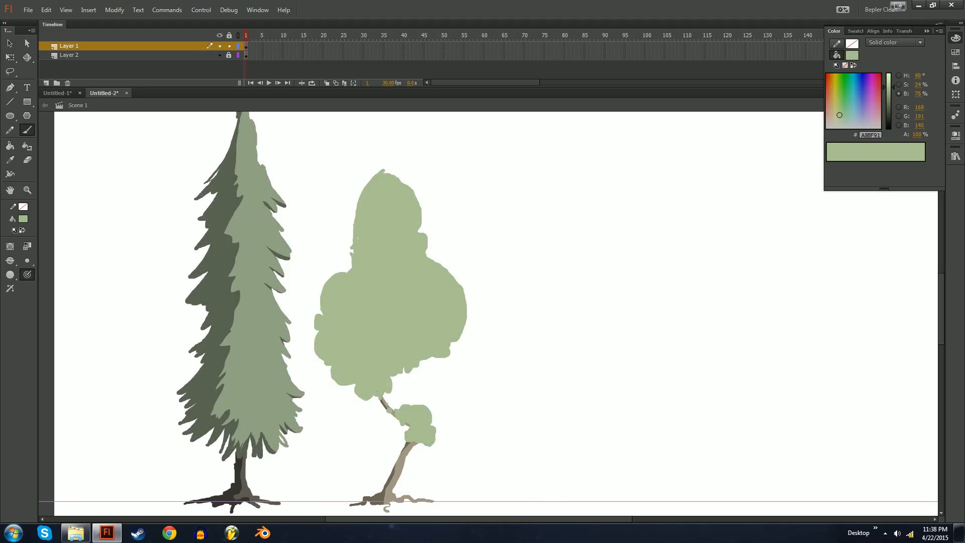
pyautogui.press('y')
pyautogui.moveTo(376, 169); pyautogui.dragTo(377, 272)
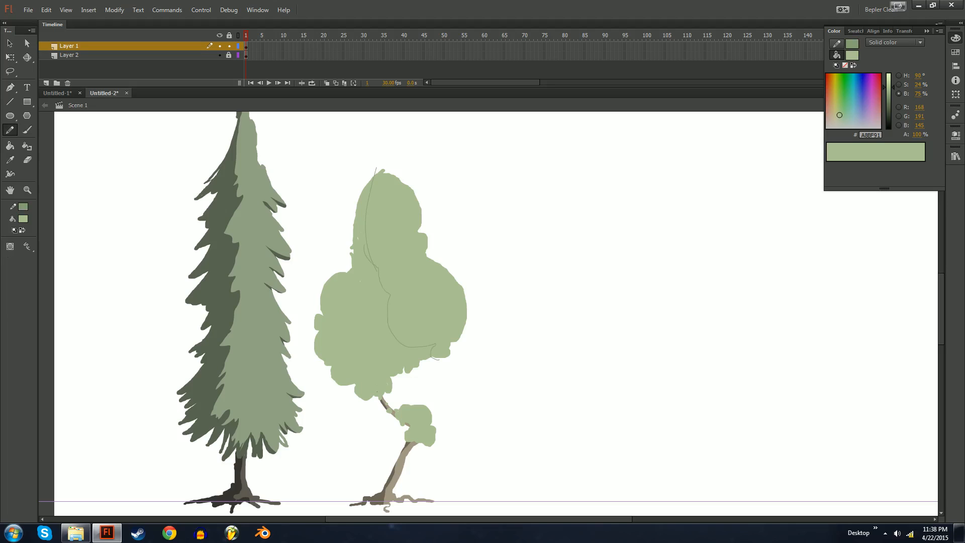
pyautogui.hotkey('ctrl', '=')
pyautogui.moveTo(372, 301); pyautogui.dragTo(601, 328)
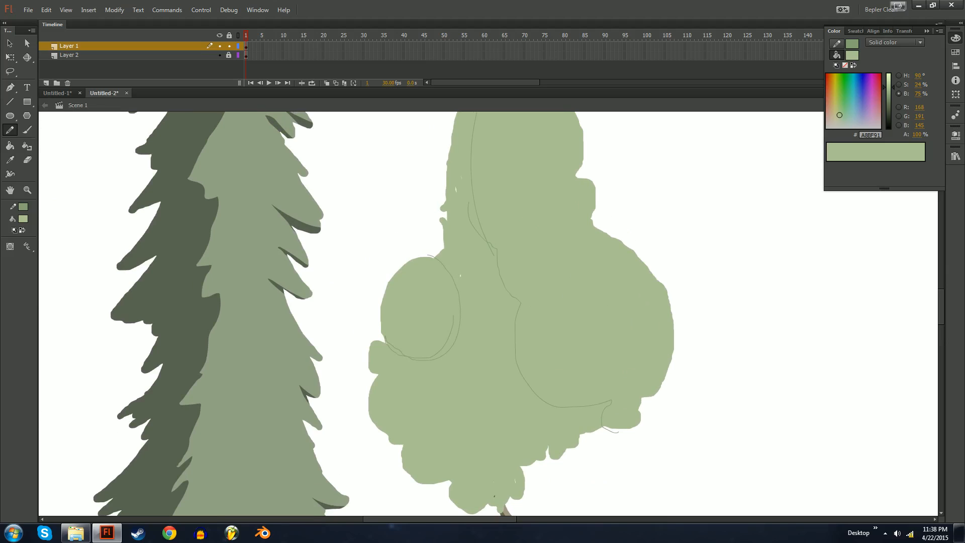
pyautogui.scroll(2, 517, 313)
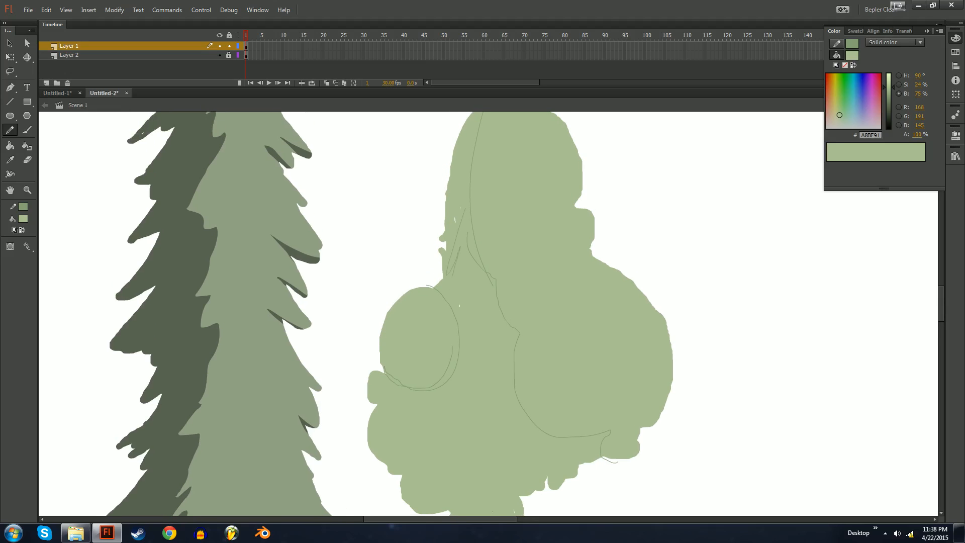
pyautogui.hotkey('ctrl', 'z')
pyautogui.moveTo(498, 282); pyautogui.dragTo(487, 311)
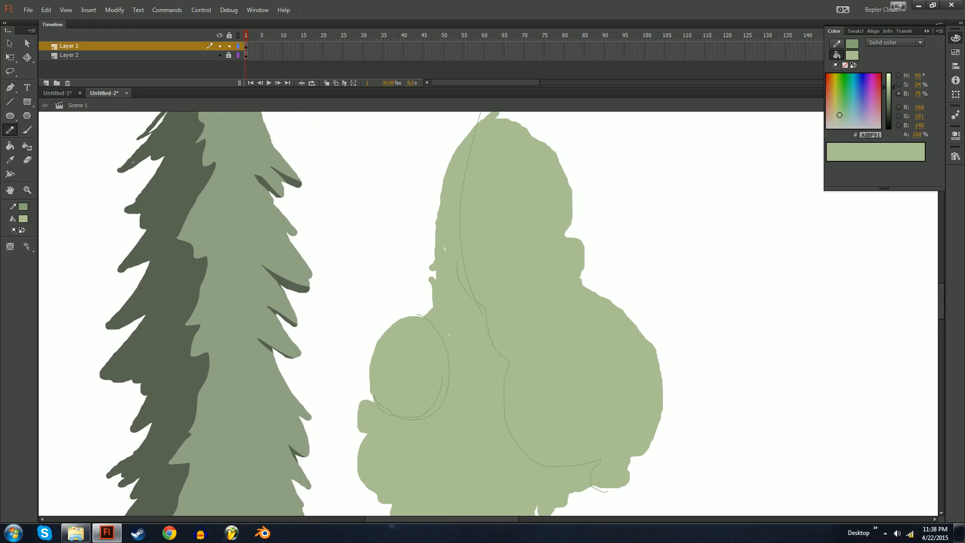
# Step: Sketch a small pencil oval on the blank canvas beside the crown and undo the extra strokes
pyautogui.moveTo(655, 151); pyautogui.dragTo(660, 147)
pyautogui.moveTo(632, 176); pyautogui.dragTo(564, 204)
pyautogui.hotkey('ctrl', 'z')
pyautogui.hotkey('ctrl', 'z')
pyautogui.hotkey('ctrl', 'z')
pyautogui.moveTo(473, 311); pyautogui.dragTo(489, 287)
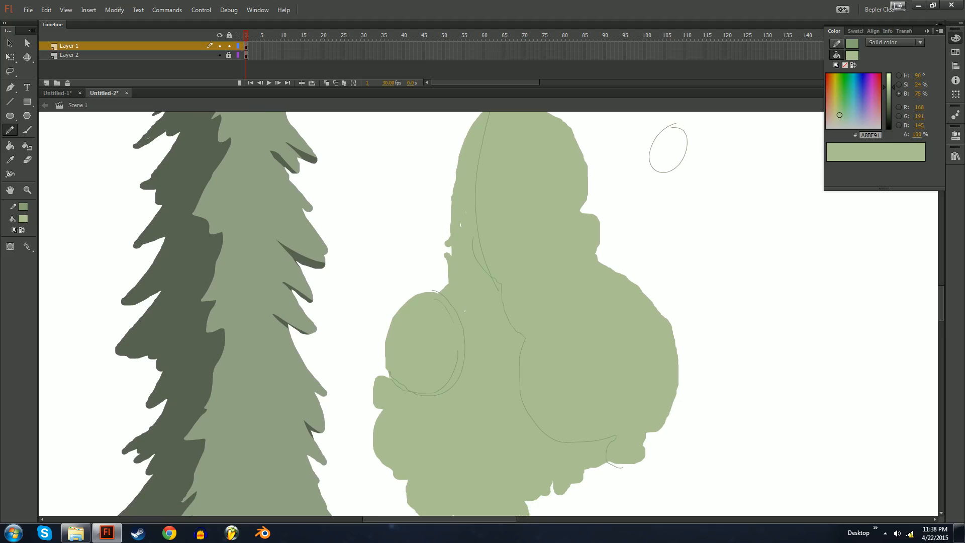
# Step: Redraw the curved inner shading line inside the round clump on the crown's left side
pyautogui.moveTo(434, 296); pyautogui.dragTo(473, 400)
pyautogui.hotkey('ctrl', 'z')
pyautogui.hotkey('ctrl', 'z')
pyautogui.hotkey('ctrl', 'z')
pyautogui.moveTo(482, 352); pyautogui.dragTo(458, 271)
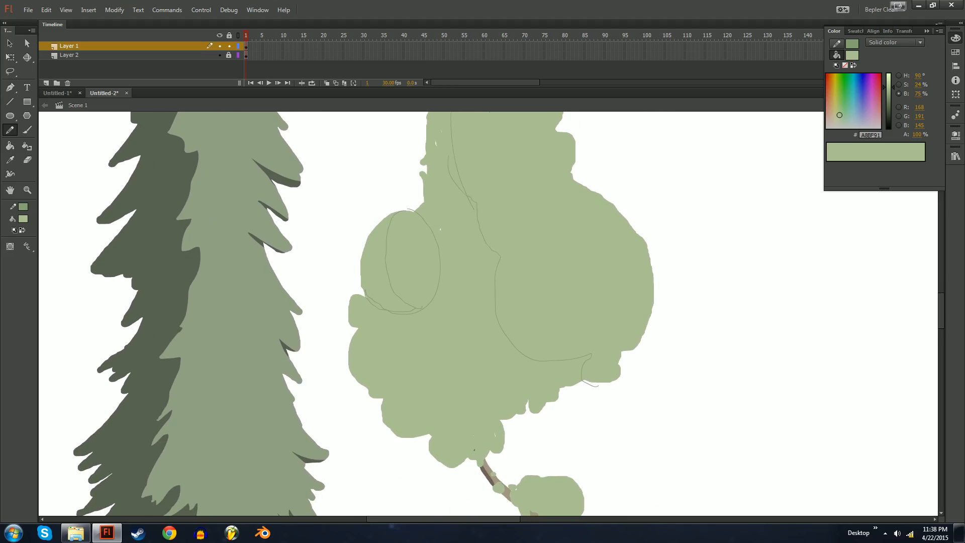
# Step: Erase the round clump's lower right line and draw wavy pencil contours for smaller clumps beneath it
pyautogui.press('e')
pyautogui.moveTo(427, 282); pyautogui.dragTo(426, 317)
pyautogui.hotkey('ctrl', 'z')
pyautogui.click(10, 130)
pyautogui.moveTo(488, 312); pyautogui.dragTo(501, 315)
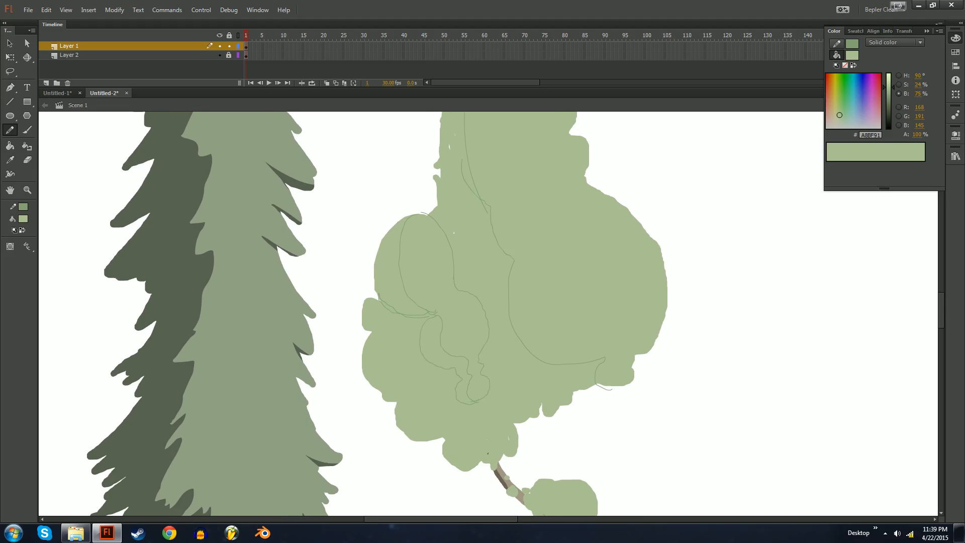
# Step: Undo the zigzag pencil line and outline rounded clumps with inner shading curves along the crown's lower left edge
pyautogui.moveTo(502, 315); pyautogui.dragTo(546, 310)
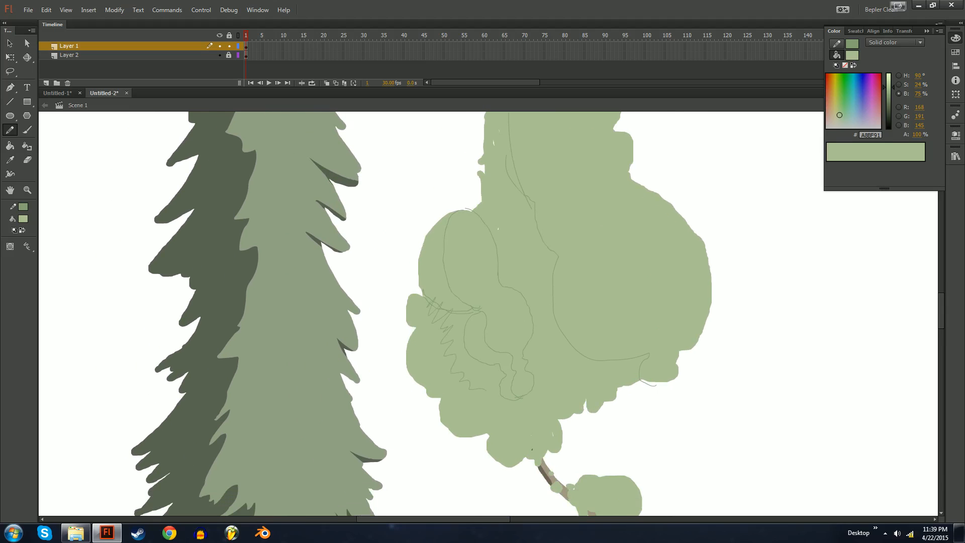
pyautogui.hotkey('ctrl', 'z')
pyautogui.hotkey('ctrl', 'z')
pyautogui.moveTo(488, 312)
pyautogui.mouseDown()
pyautogui.moveTo(462, 382)
pyautogui.moveTo(507, 287)
pyautogui.mouseUp()
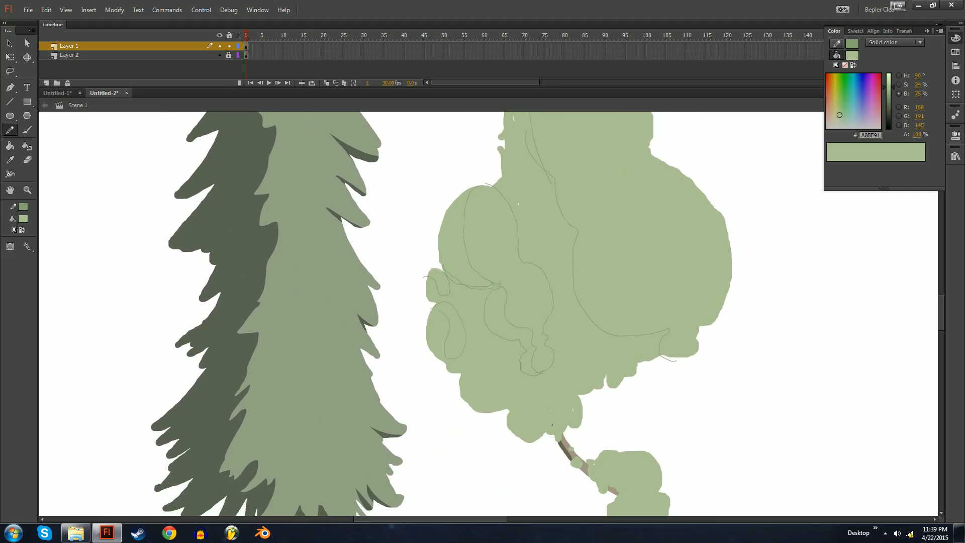
pyautogui.moveTo(677, 360); pyautogui.dragTo(663, 317)
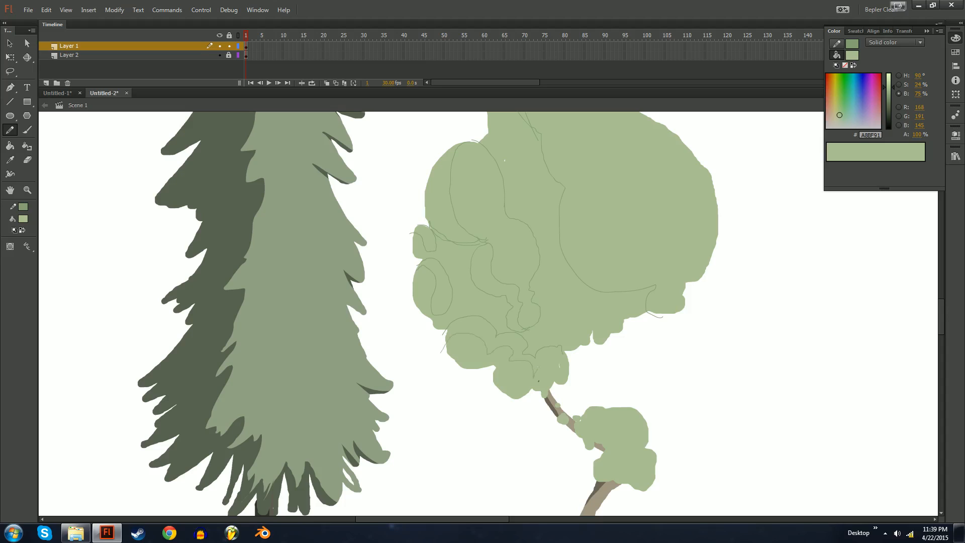
# Step: Draw a small pencil circle in the crown's underside and shading contours on its lower right bumps and the separate lower clump
pyautogui.moveTo(553, 282); pyautogui.dragTo(517, 319)
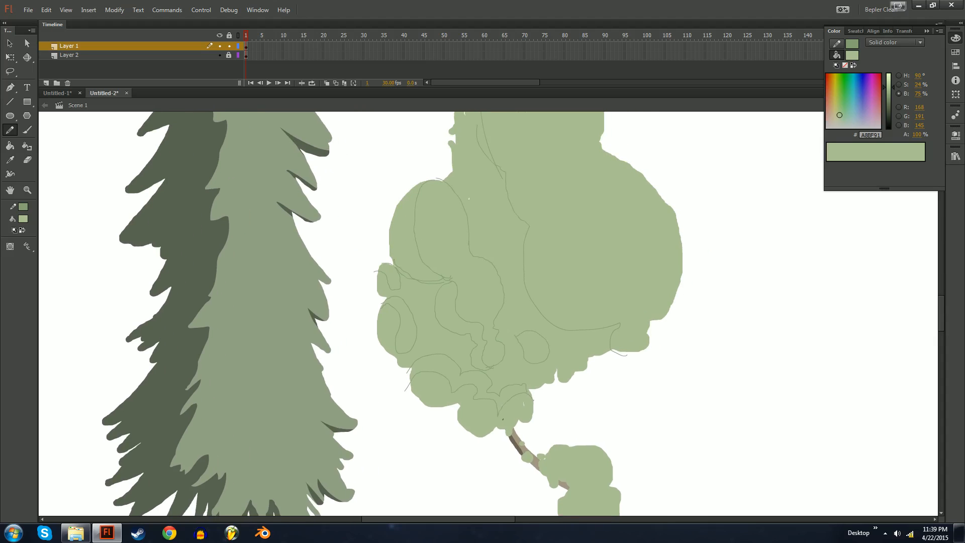
pyautogui.moveTo(579, 272); pyautogui.dragTo(463, 281)
pyautogui.moveTo(468, 362); pyautogui.dragTo(453, 275)
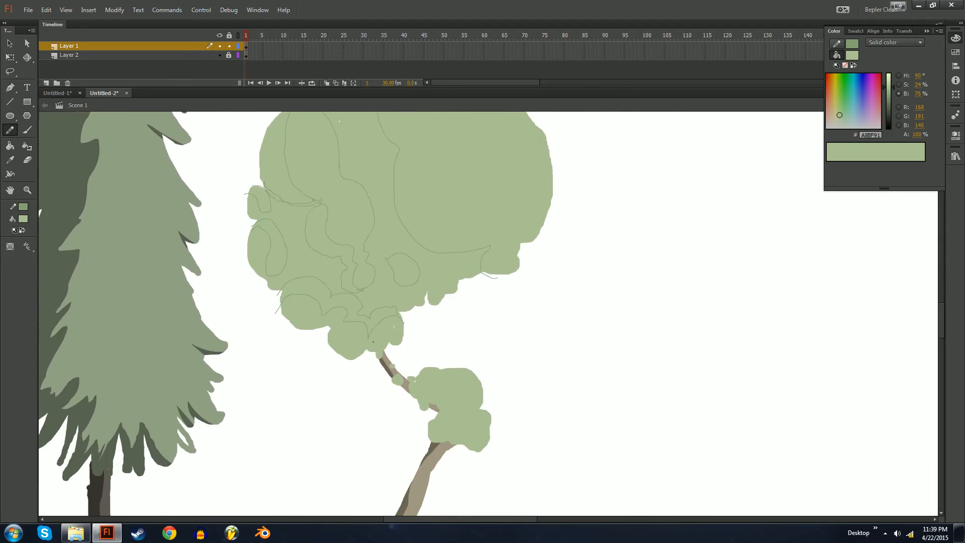
pyautogui.hotkey('ctrl', 'z')
pyautogui.moveTo(425, 356); pyautogui.dragTo(423, 387)
pyautogui.moveTo(453, 311); pyautogui.dragTo(464, 376)
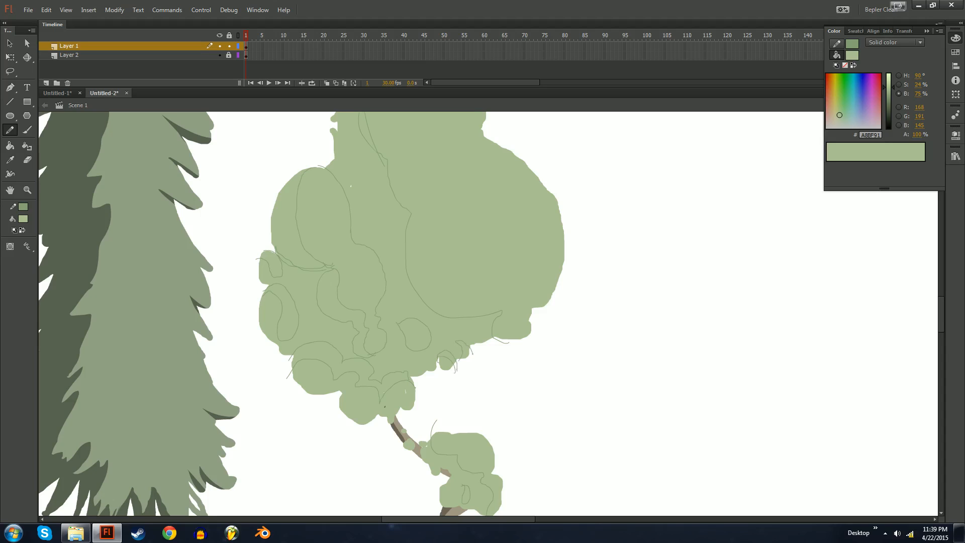
# Step: Darken the Paint Bucket's fill colour to green #81936F for the foliage shadows
pyautogui.press('k')
pyautogui.moveTo(452, 312); pyautogui.dragTo(522, 267)
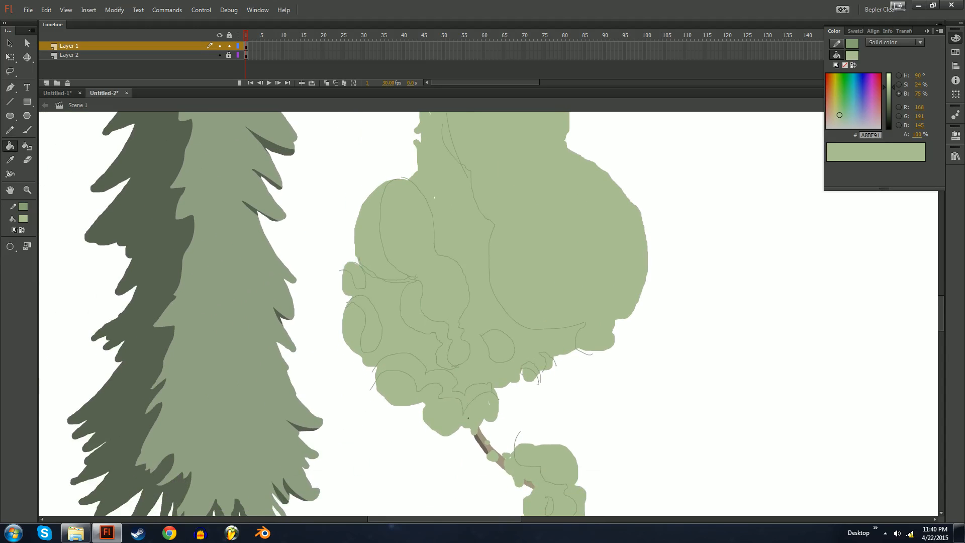
pyautogui.moveTo(889, 94)
pyautogui.mouseDown()
pyautogui.moveTo(889, 104)
pyautogui.moveTo(889, 95)
pyautogui.mouseUp()
pyautogui.click(472, 301)
pyautogui.click(477, 302)
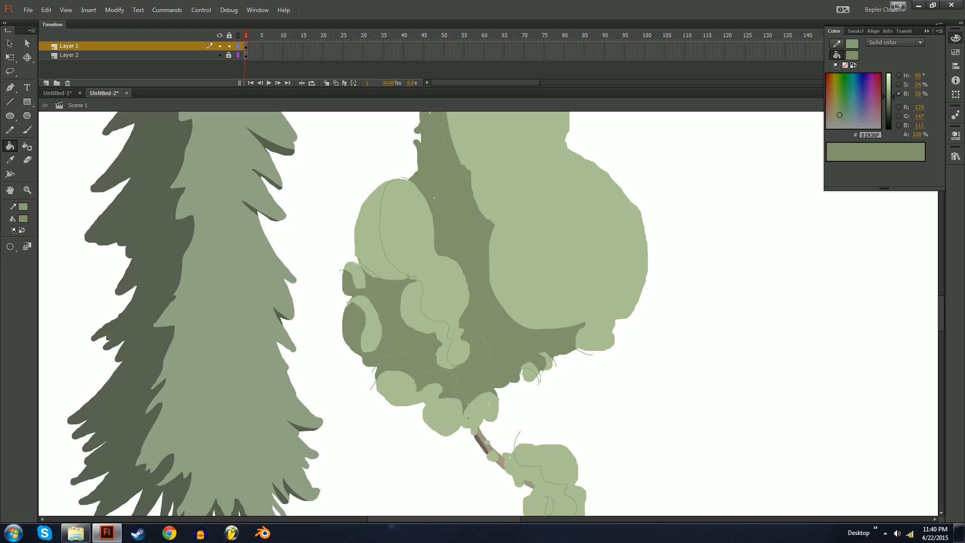
pyautogui.hotkey('ctrl', 'z')
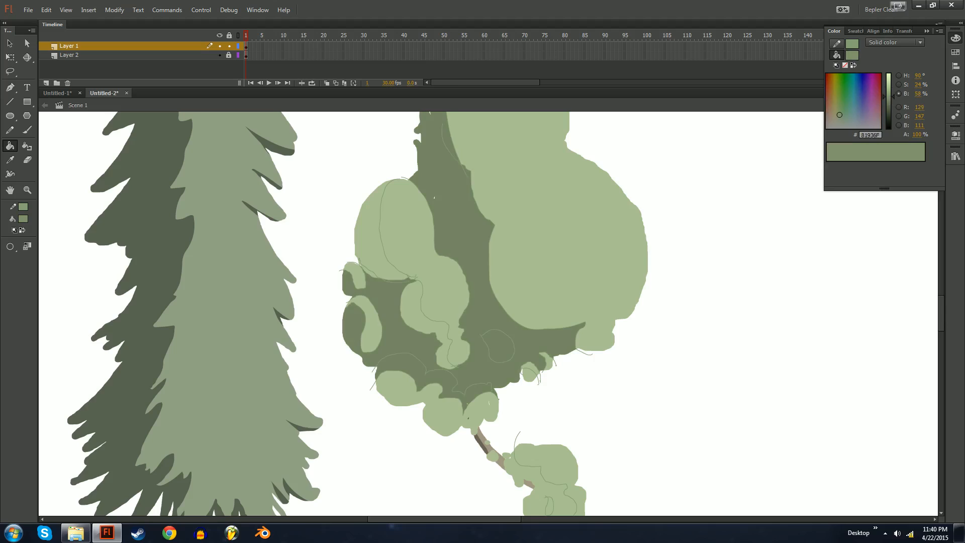
pyautogui.hotkey('ctrl', 'z')
# Step: Fill the crown's shaded side, its small clump shadows and the lower clump's shaded part with the darker green
pyautogui.press('y')
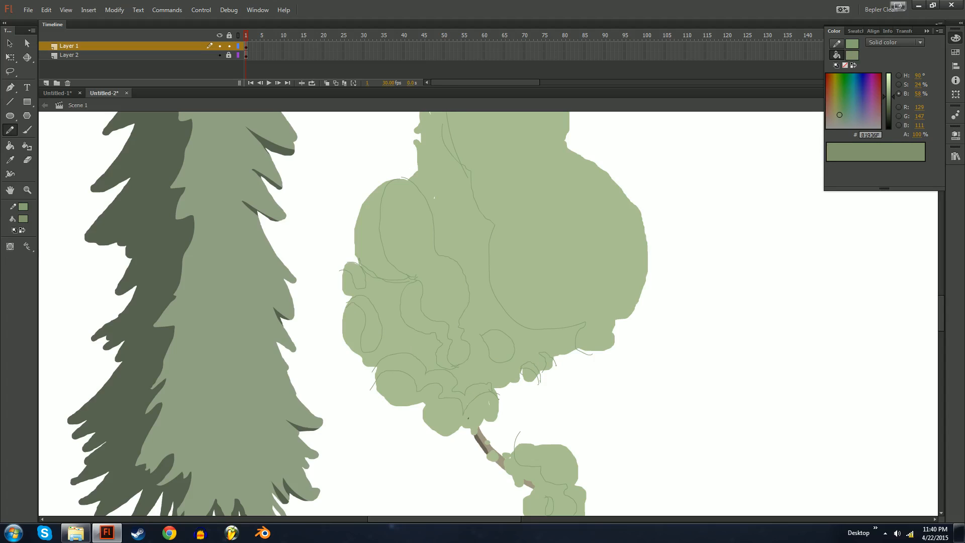
pyautogui.press('k')
pyautogui.press('y')
pyautogui.press('k')
pyautogui.click(468, 247)
pyautogui.click(445, 416)
pyautogui.moveTo(445, 403); pyautogui.dragTo(440, 425)
pyautogui.hotkey('ctrl', '-')
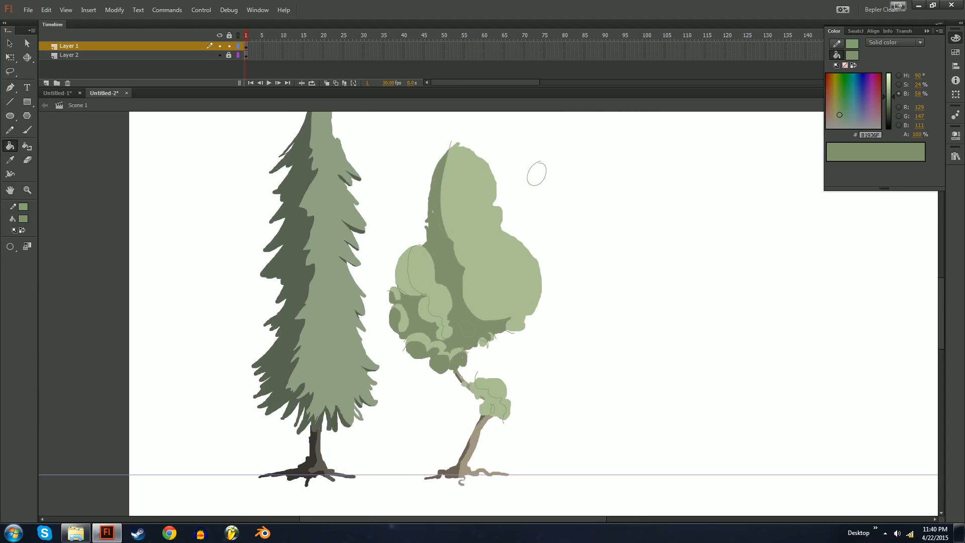
pyautogui.click(465, 384)
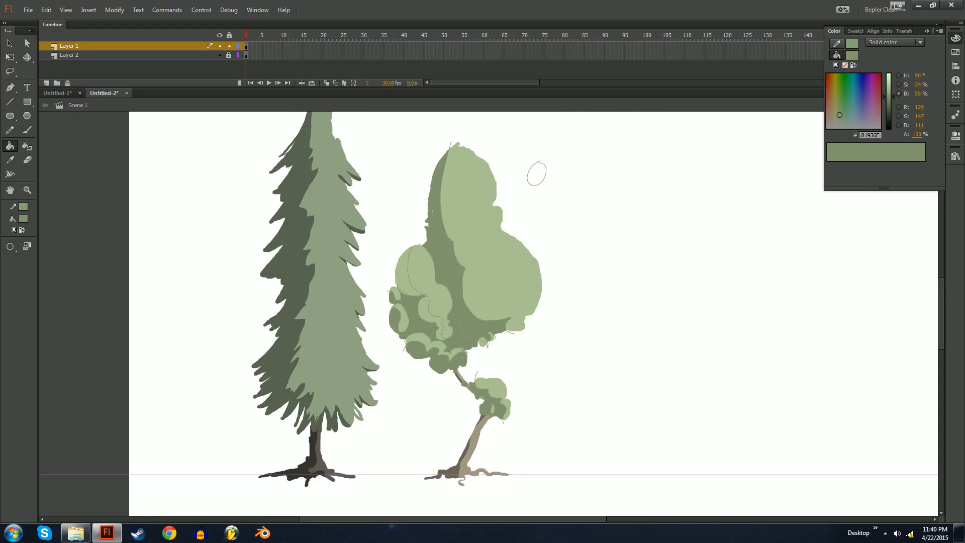
# Step: Remove the pencil outlines from all the foliage by setting the stroke colour of the selected artwork to none
pyautogui.press('v')
pyautogui.hotkey('ctrl', 'a')
pyautogui.click(850, 55)
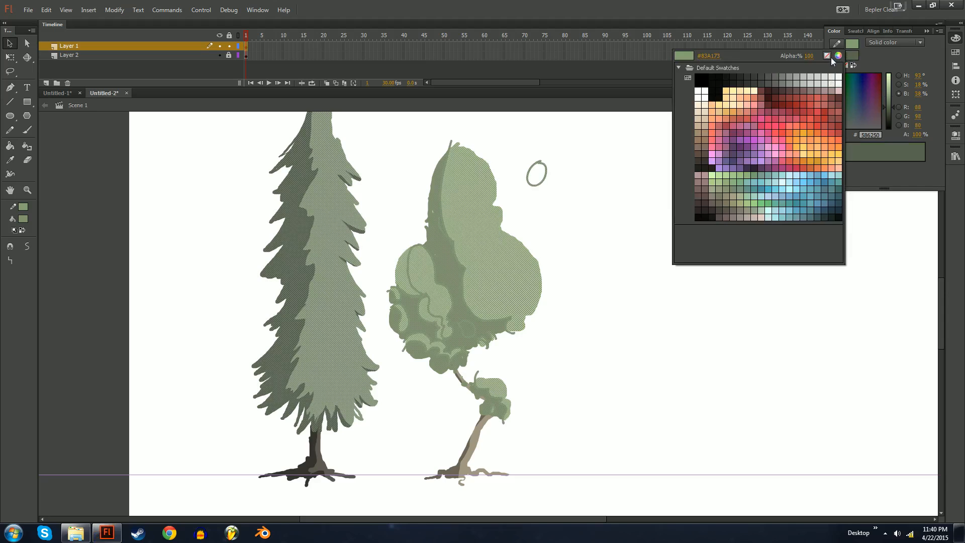
pyautogui.click(827, 55)
pyautogui.hotkey('ctrl', 'shift', 'a')
pyautogui.hotkey('ctrl', '-')
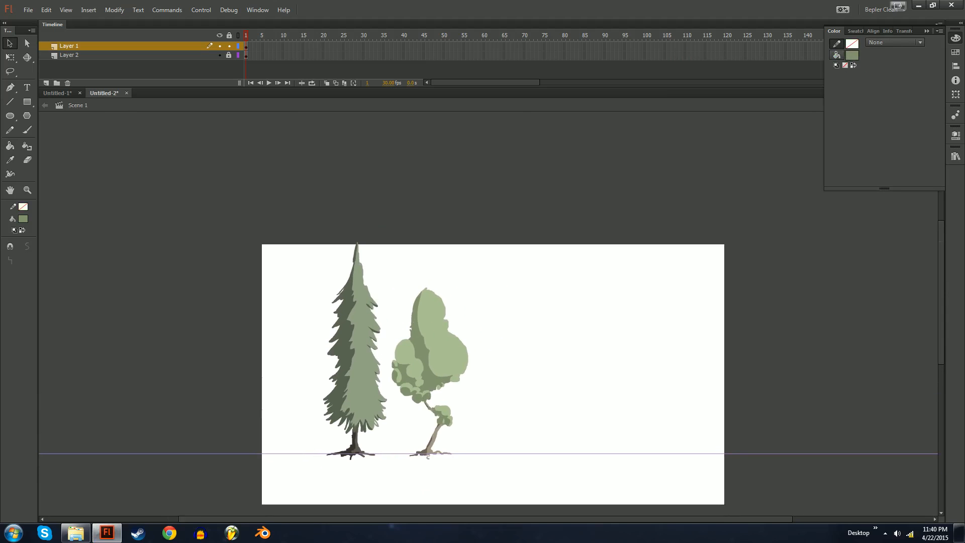
# Step: Fill the remaining light patches in the crown's lower left clumps with the darker green
pyautogui.hotkey('ctrl', '=')
pyautogui.press('k')
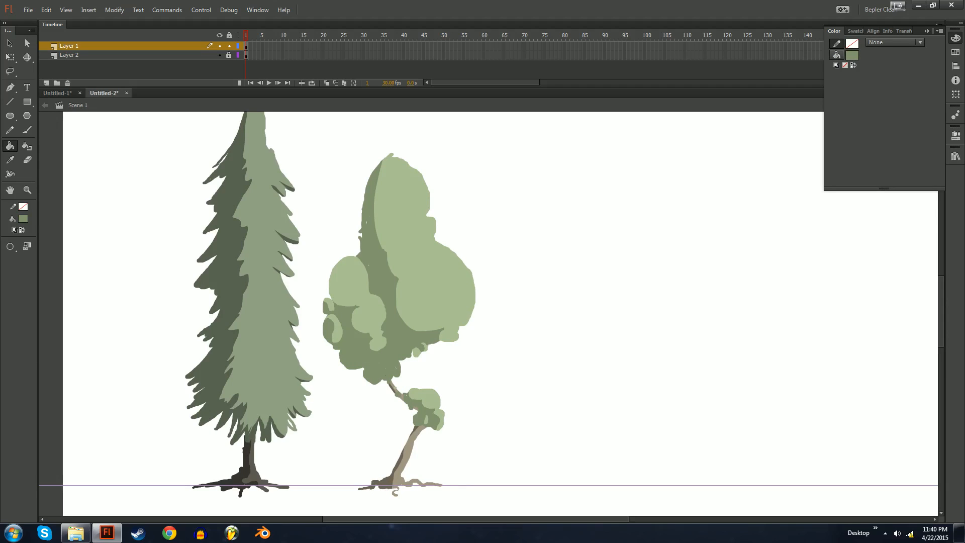
pyautogui.click(333, 328)
pyautogui.press('v')
pyautogui.moveTo(503, 372)
pyautogui.mouseDown()
pyautogui.moveTo(449, 389)
pyautogui.moveTo(434, 362)
pyautogui.moveTo(412, 387)
pyautogui.mouseUp()
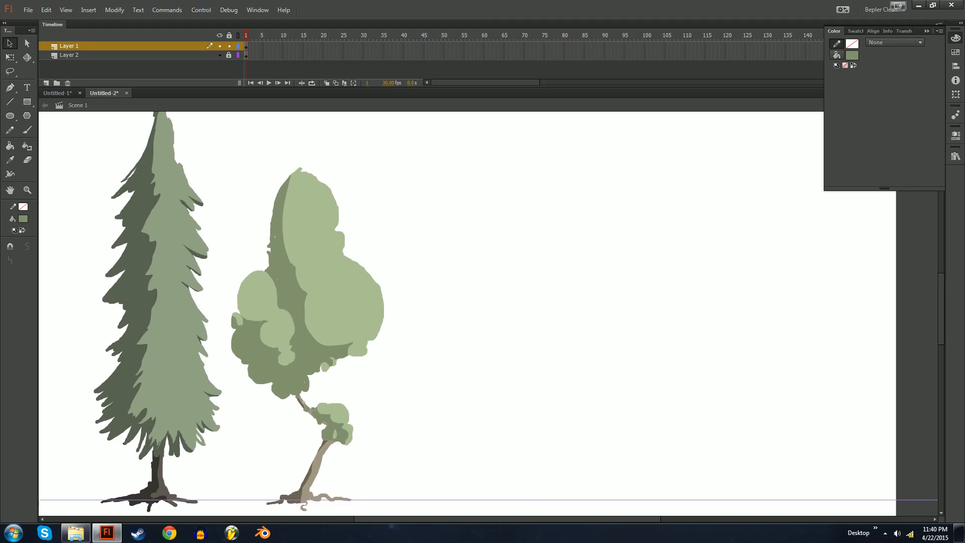
pyautogui.hotkey('ctrl', '-')
pyautogui.moveTo(412, 387)
pyautogui.mouseDown()
pyautogui.moveTo(387, 362)
pyautogui.moveTo(385, 372)
pyautogui.moveTo(471, 353)
pyautogui.moveTo(353, 353)
pyautogui.mouseUp()
pyautogui.hotkey('ctrl', '=')
pyautogui.press('b')
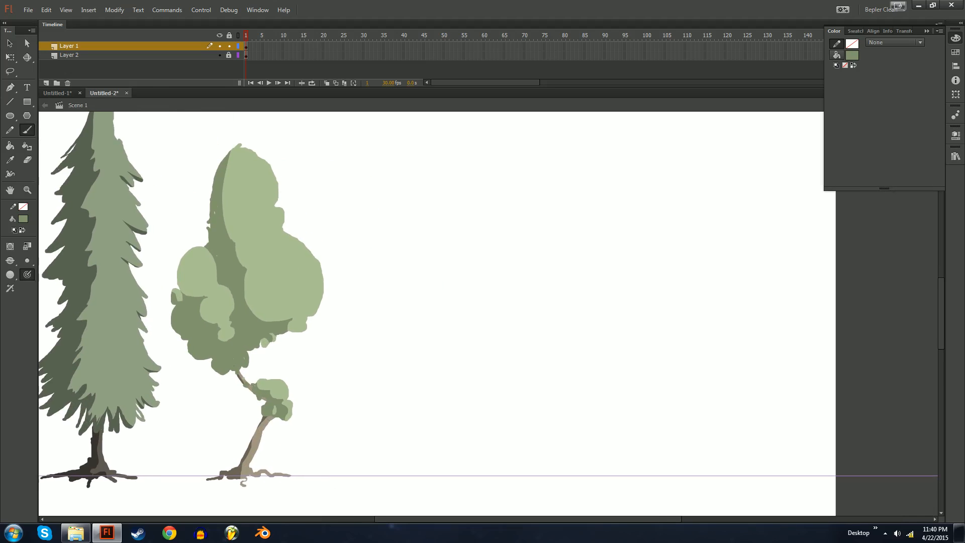
pyautogui.moveTo(496, 344)
pyautogui.mouseDown()
pyautogui.moveTo(409, 343)
pyautogui.moveTo(483, 184)
pyautogui.moveTo(531, 263)
pyautogui.moveTo(490, 363)
pyautogui.mouseUp()
pyautogui.hotkey('ctrl', 'z')
pyautogui.moveTo(388, 367)
pyautogui.mouseDown()
pyautogui.moveTo(409, 240)
pyautogui.moveTo(517, 252)
pyautogui.moveTo(517, 346)
pyautogui.moveTo(493, 411)
pyautogui.mouseUp()
pyautogui.moveTo(381, 358)
pyautogui.mouseDown()
pyautogui.moveTo(371, 367)
pyautogui.moveTo(419, 399)
pyautogui.moveTo(469, 408)
pyautogui.moveTo(449, 411)
pyautogui.mouseUp()
pyautogui.hotkey('ctrl', 'z')
pyautogui.hotkey('ctrl', 'z')
pyautogui.hotkey('ctrl', 'z')
pyautogui.hotkey('ctrl', 'z')
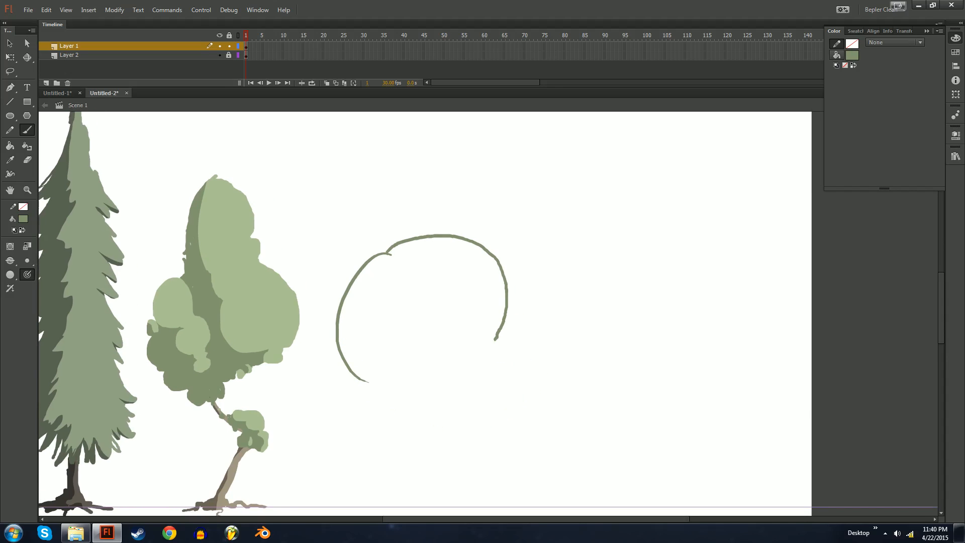
# Step: Unlock Layer 2 and make it the active layer
pyautogui.press('v')
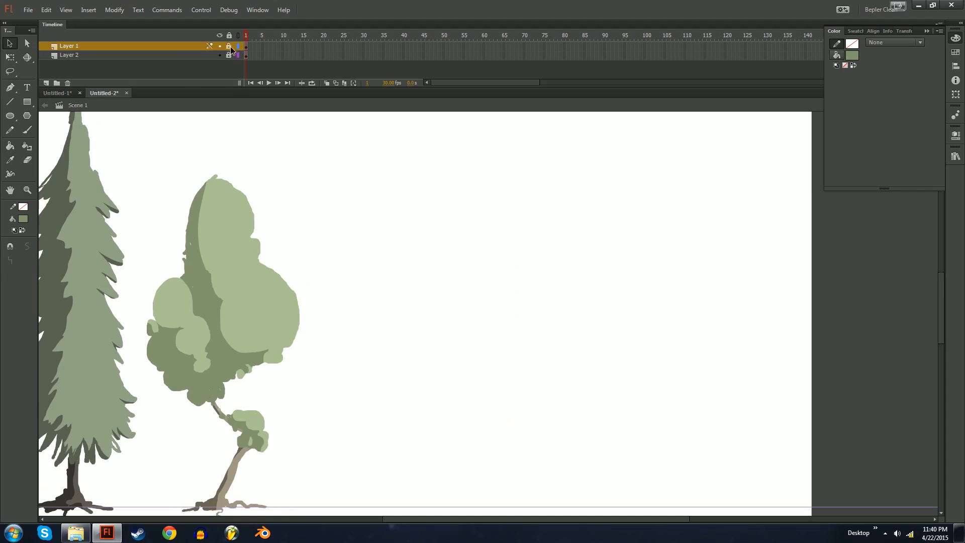
pyautogui.click(229, 54)
pyautogui.click(176, 56)
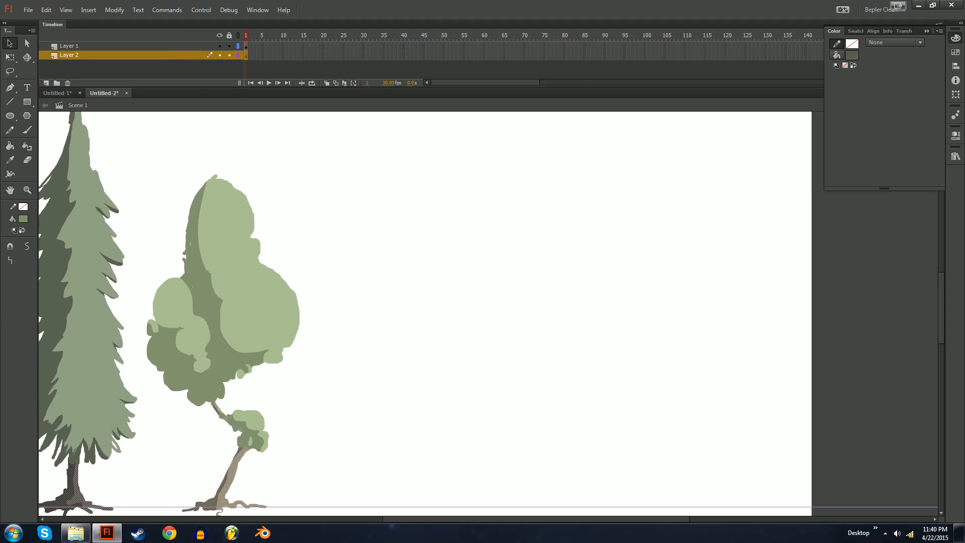
# Step: Sample the second tree's trunk brown as the fill colour and darken it to #877F6D
pyautogui.moveTo(365, 305); pyautogui.dragTo(276, 242)
pyautogui.moveTo(276, 241); pyautogui.dragTo(308, 260)
pyautogui.hotkey('shift', 'y')
pyautogui.moveTo(352, 301); pyautogui.dragTo(495, 285)
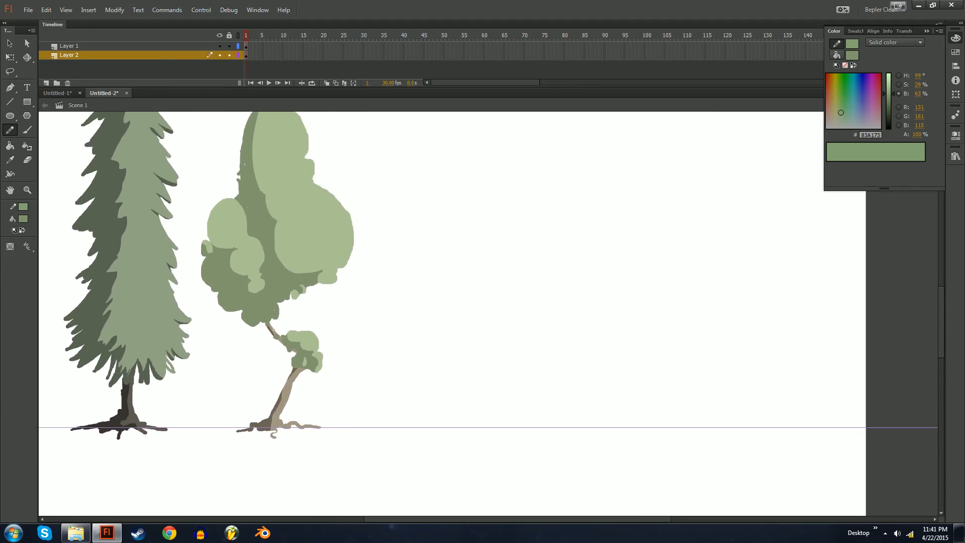
pyautogui.click(23, 218)
pyautogui.click(283, 403)
pyautogui.click(837, 54)
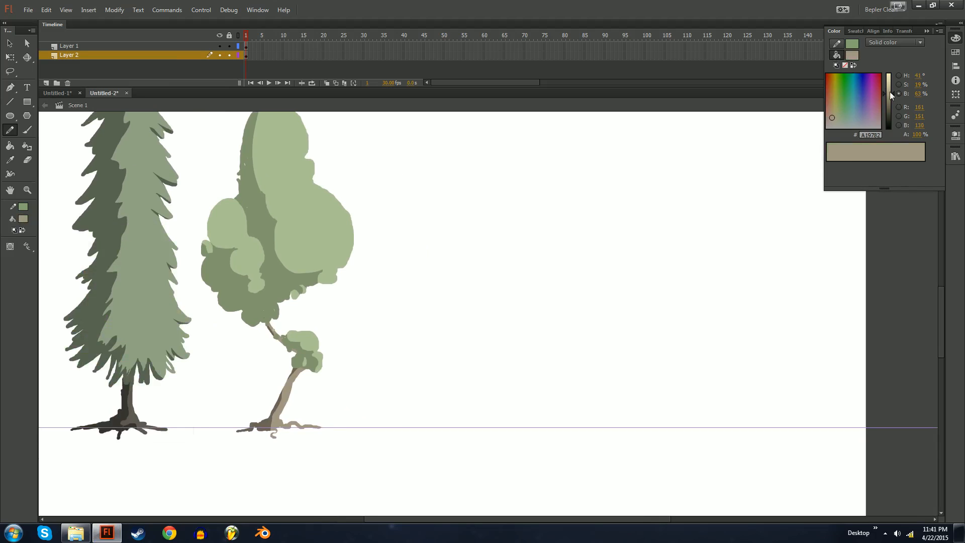
pyautogui.moveTo(888, 99); pyautogui.dragTo(889, 104)
# Step: Brush a slim upright trunk with short roots on the ground line beside the second tree, and trim the roots with the Eraser
pyautogui.press('b')
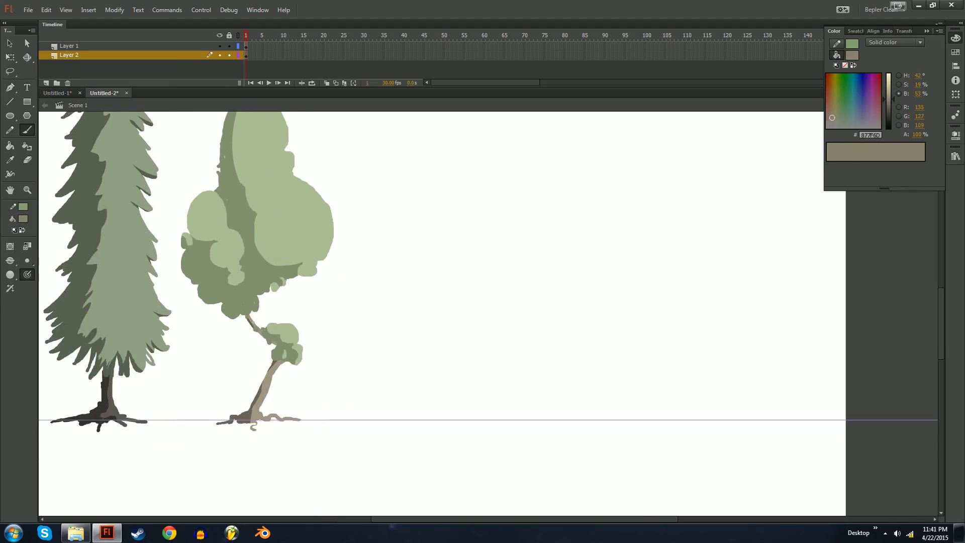
pyautogui.moveTo(381, 420)
pyautogui.mouseDown()
pyautogui.moveTo(439, 423)
pyautogui.moveTo(395, 419)
pyautogui.moveTo(407, 408)
pyautogui.moveTo(407, 334)
pyautogui.moveTo(411, 418)
pyautogui.mouseUp()
pyautogui.hotkey('ctrl', 'z')
pyautogui.hotkey('ctrl', 'z')
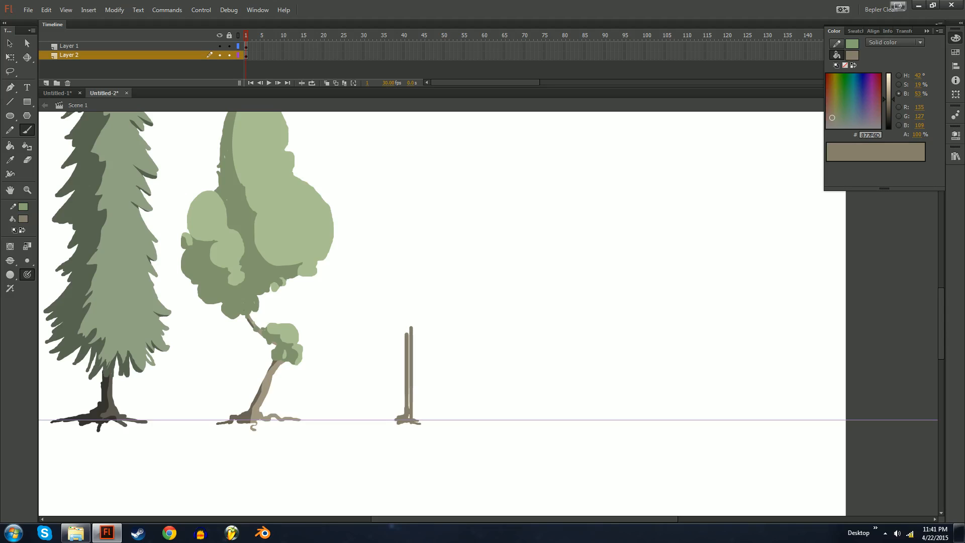
pyautogui.moveTo(406, 332); pyautogui.dragTo(411, 327)
pyautogui.moveTo(408, 409); pyautogui.dragTo(409, 341)
pyautogui.press('e')
pyautogui.moveTo(396, 419); pyautogui.dragTo(425, 425)
# Step: Brush a small side branch and thin, twisting branches rising from the top of the third tree's trunk
pyautogui.press('b')
pyautogui.scroll(1, 442, 311)
pyautogui.moveTo(407, 374)
pyautogui.mouseDown()
pyautogui.moveTo(418, 333)
pyautogui.moveTo(402, 297)
pyautogui.moveTo(406, 265)
pyautogui.moveTo(400, 395)
pyautogui.mouseUp()
pyautogui.moveTo(405, 352)
pyautogui.mouseDown()
pyautogui.moveTo(391, 341)
pyautogui.moveTo(420, 281)
pyautogui.moveTo(407, 209)
pyautogui.mouseUp()
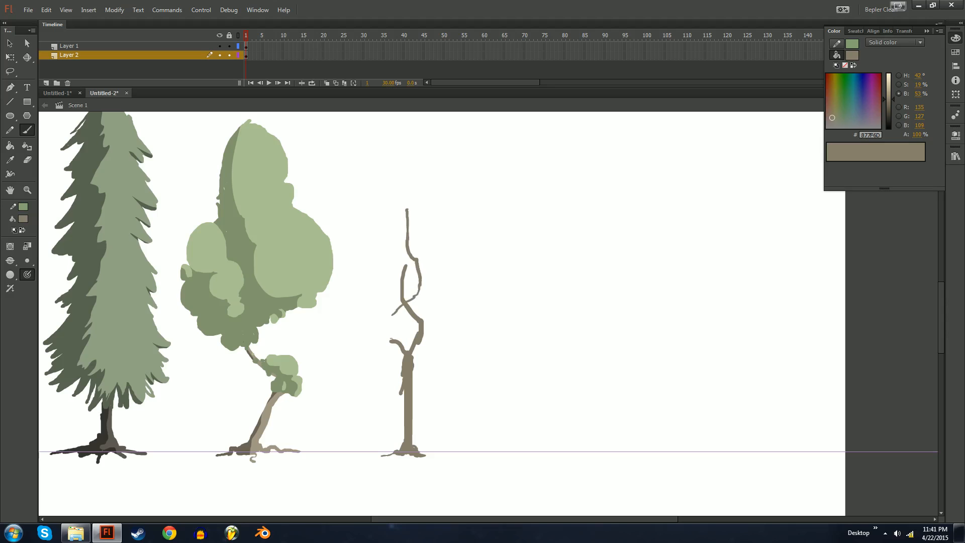
# Step: Move the third tree's trunk and branches slightly further away from the second tree
pyautogui.press('v')
pyautogui.hotkey('ctrl', '-')
pyautogui.hotkey('ctrl', '=')
pyautogui.moveTo(517, 322); pyautogui.dragTo(429, 275)
pyautogui.hotkey('ctrl', 'a')
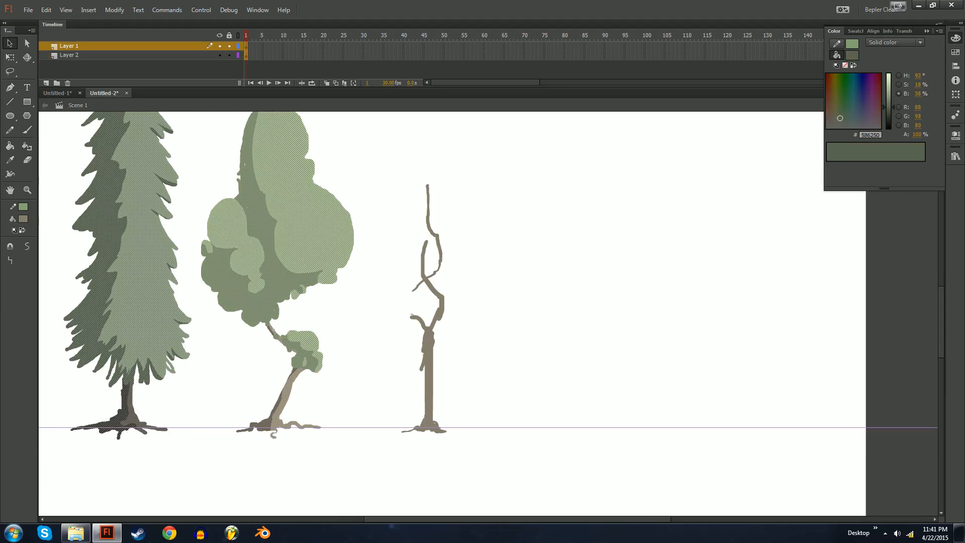
pyautogui.hotkey('ctrl', 'shift', 'a')
pyautogui.moveTo(429, 372); pyautogui.dragTo(462, 372)
pyautogui.hotkey('ctrl', 'shift', 'a')
# Step: Draw a vertical pencil line down the third tree's trunk to separate its shaded side
pyautogui.press('y')
pyautogui.moveTo(460, 327)
pyautogui.mouseDown()
pyautogui.moveTo(462, 305)
pyautogui.moveTo(460, 454)
pyautogui.mouseUp()
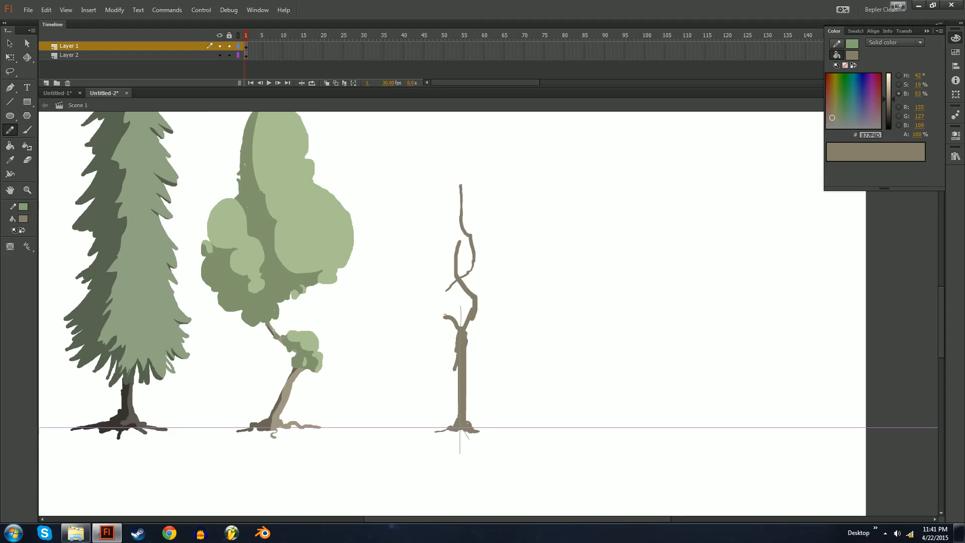
pyautogui.press('k')
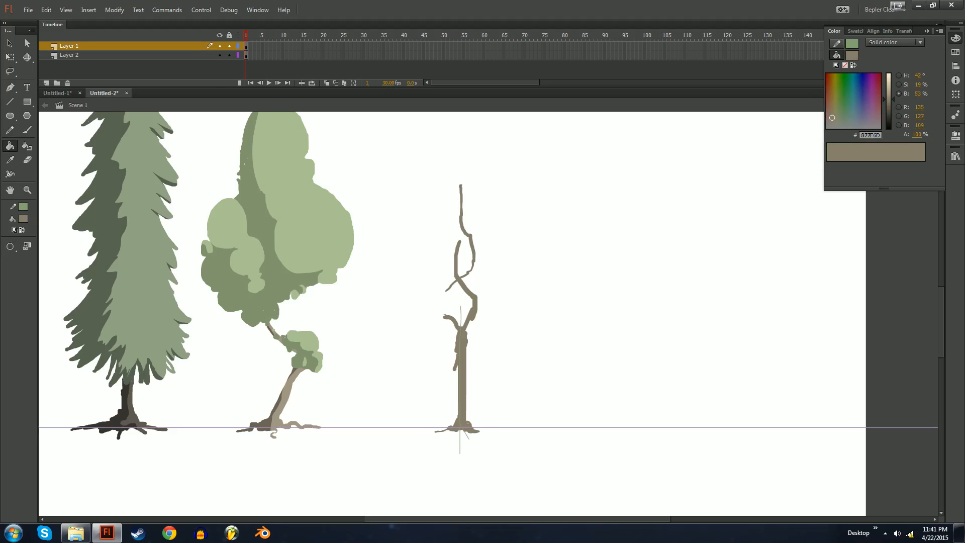
# Step: Check whether the third trunk and its shading line are on Layer 1 or Layer 2
pyautogui.click(199, 47)
pyautogui.click(199, 58)
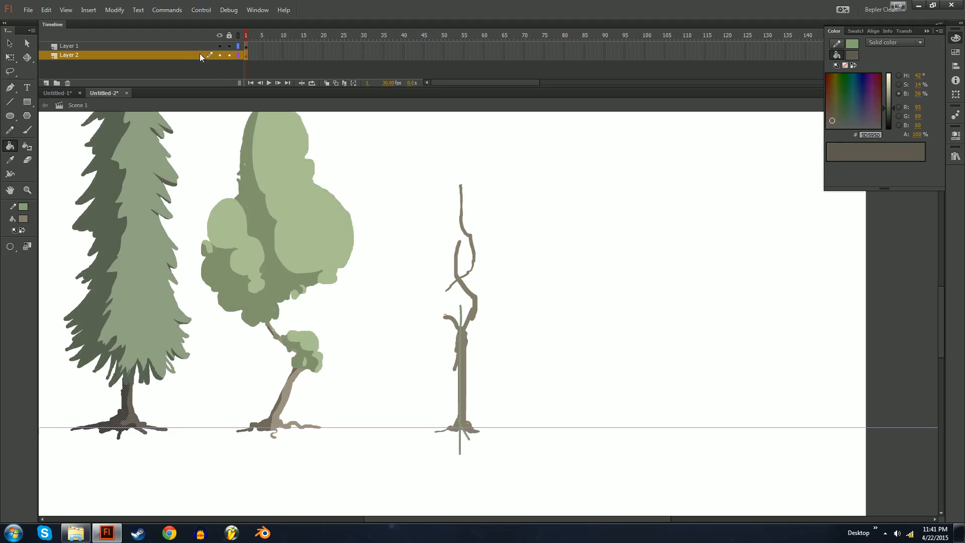
pyautogui.click(195, 47)
pyautogui.click(194, 56)
pyautogui.click(201, 48)
pyautogui.press('v')
pyautogui.click(201, 56)
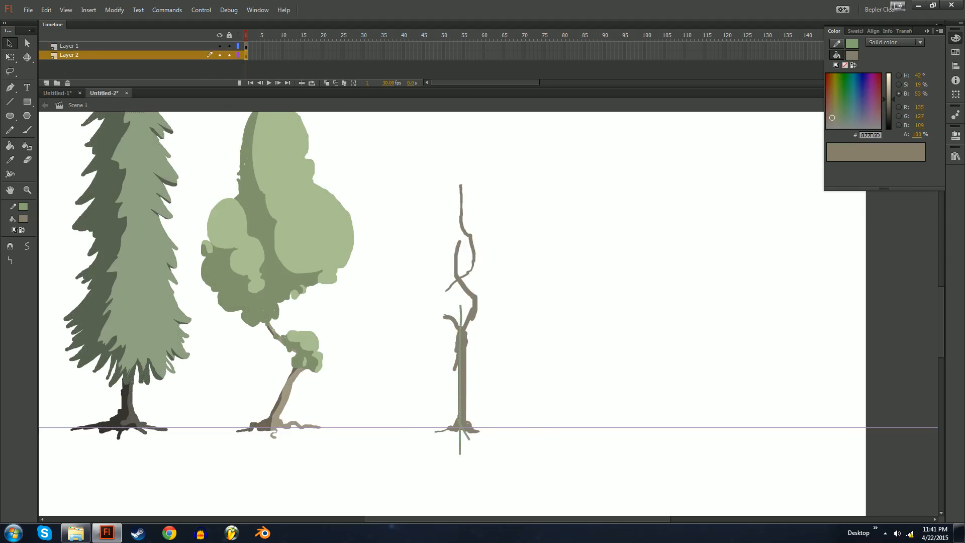
pyautogui.press('Delete')
pyautogui.click(171, 54)
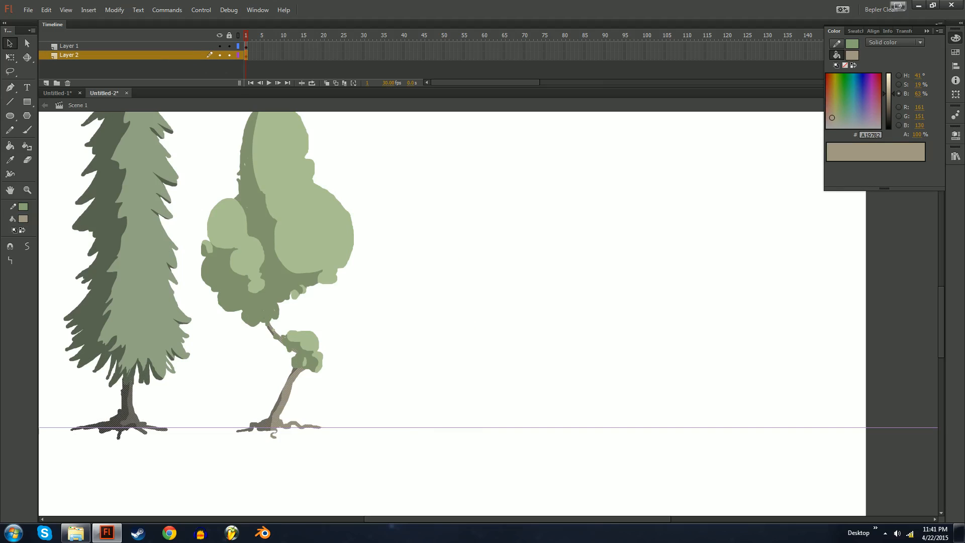
pyautogui.hotkey('ctrl', 'z')
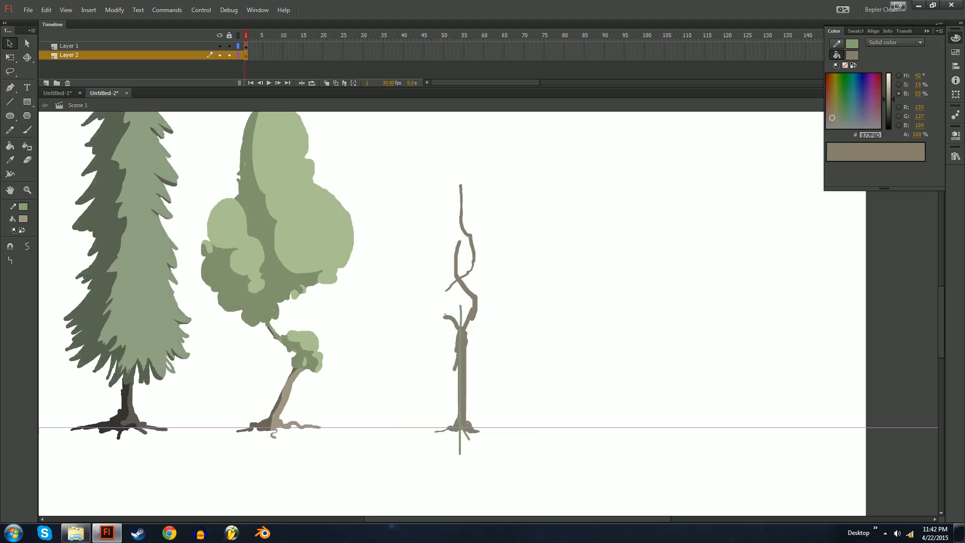
# Step: Cut the third trunk with its shading line and paste it in place on Layer 2
pyautogui.hotkey('ctrl', 'x')
pyautogui.click(180, 56)
pyautogui.hotkey('ctrl', 'shift', 'v')
# Step: Darken the fill colour to #544F44 and fill the shaded side of the third tree's trunk
pyautogui.press('k')
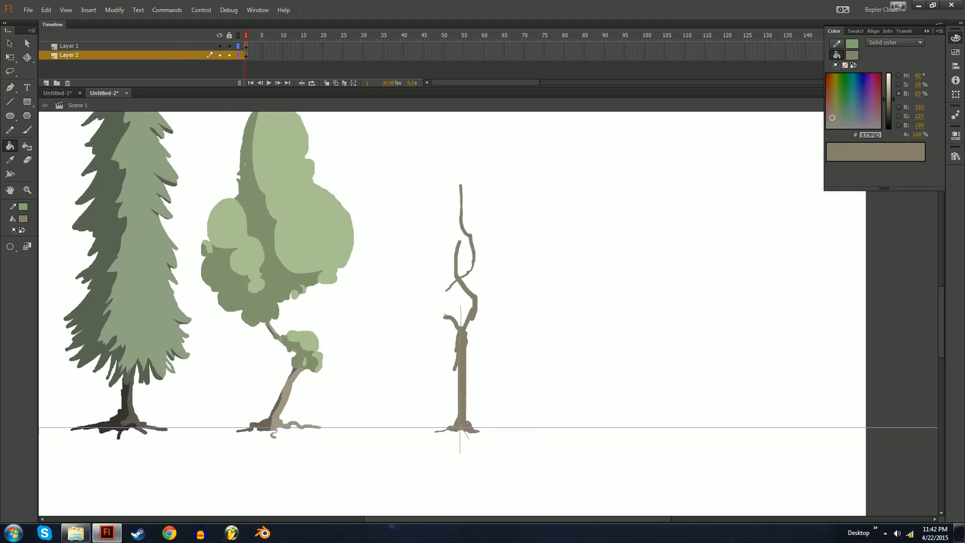
pyautogui.moveTo(889, 100); pyautogui.dragTo(889, 110)
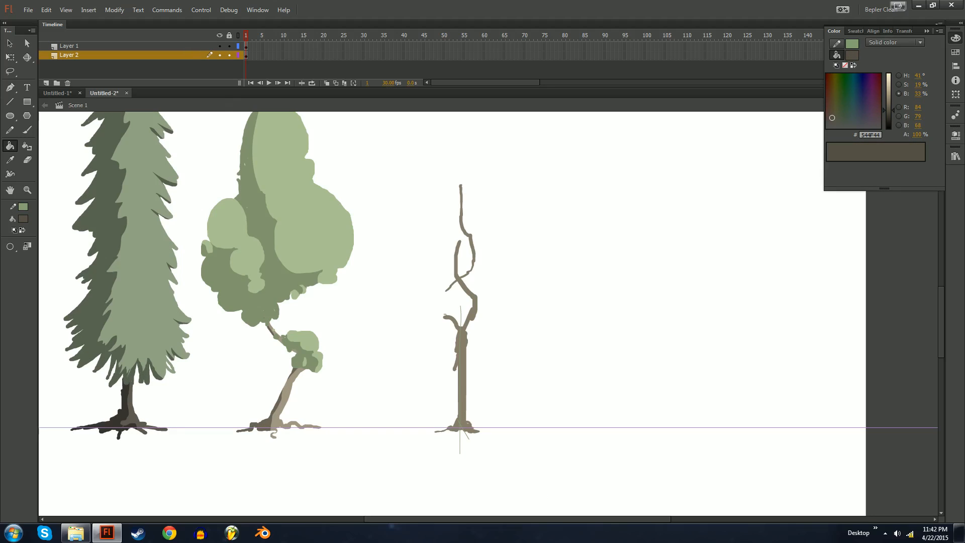
pyautogui.click(458, 342)
# Step: Separate the small upper branch with short pencil lines and fill it with the darker brown
pyautogui.press('y')
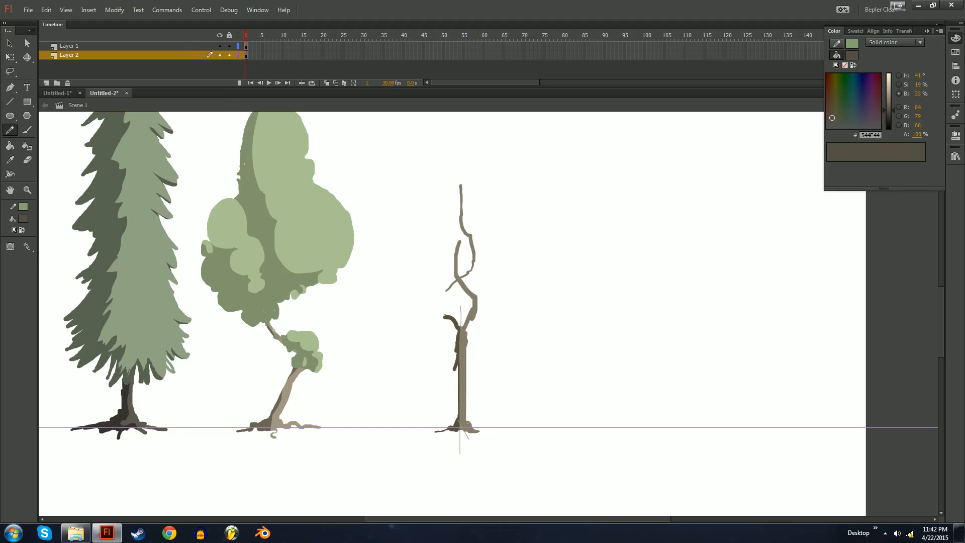
pyautogui.press('k')
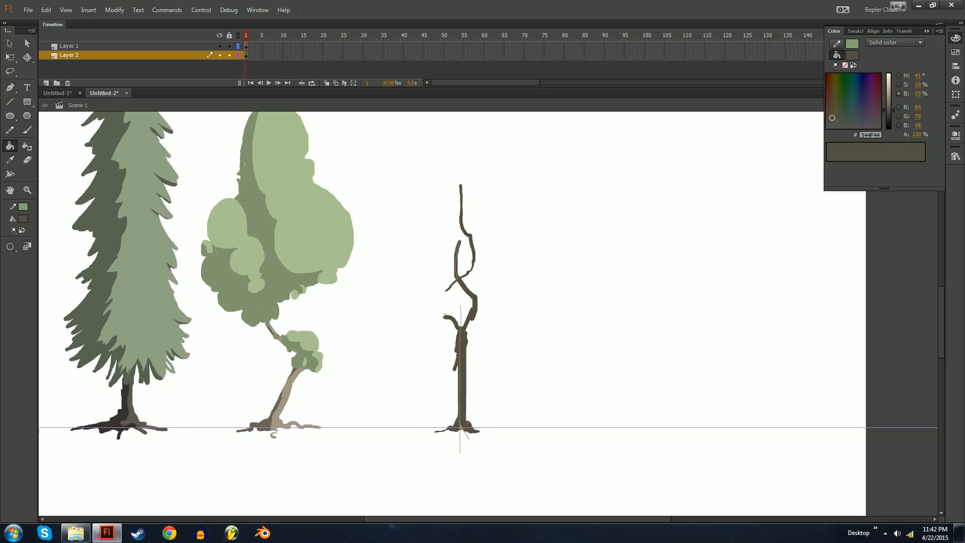
pyautogui.press('y')
pyautogui.press('k')
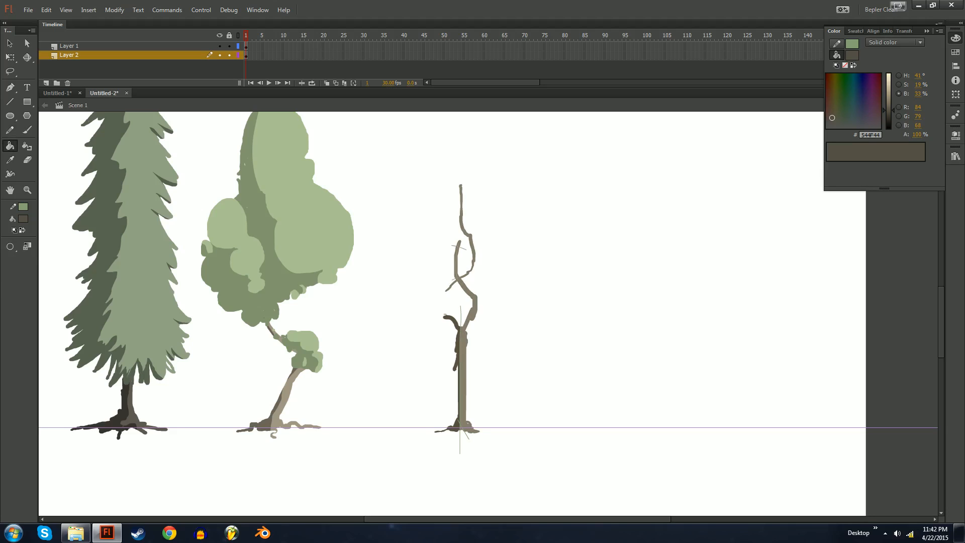
# Step: Select the third trunk and remove its pencil shading lines by setting the stroke colour to none
pyautogui.hotkey('ctrl', 'a')
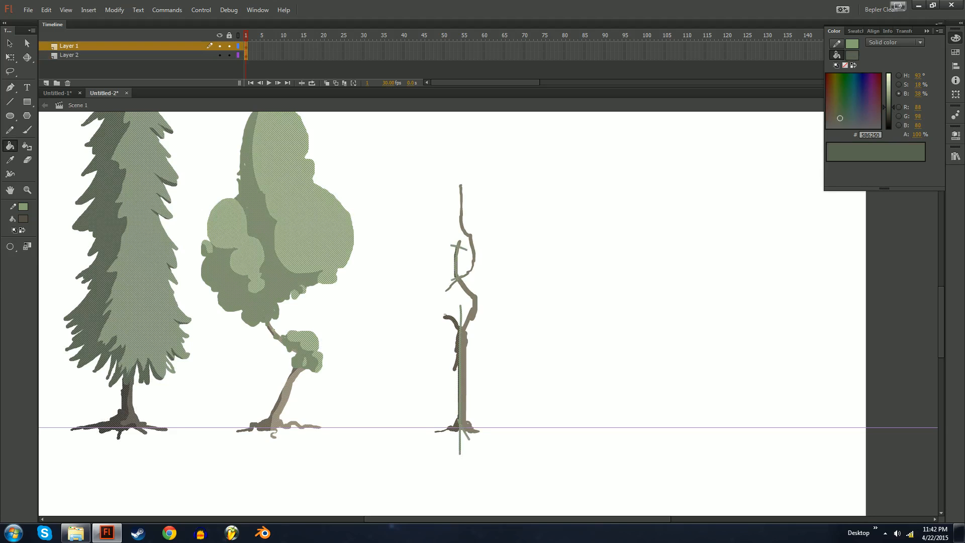
pyautogui.press('v')
pyautogui.moveTo(546, 150)
pyautogui.mouseDown()
pyautogui.moveTo(488, 211)
pyautogui.moveTo(387, 515)
pyautogui.mouseUp()
pyautogui.click(852, 44)
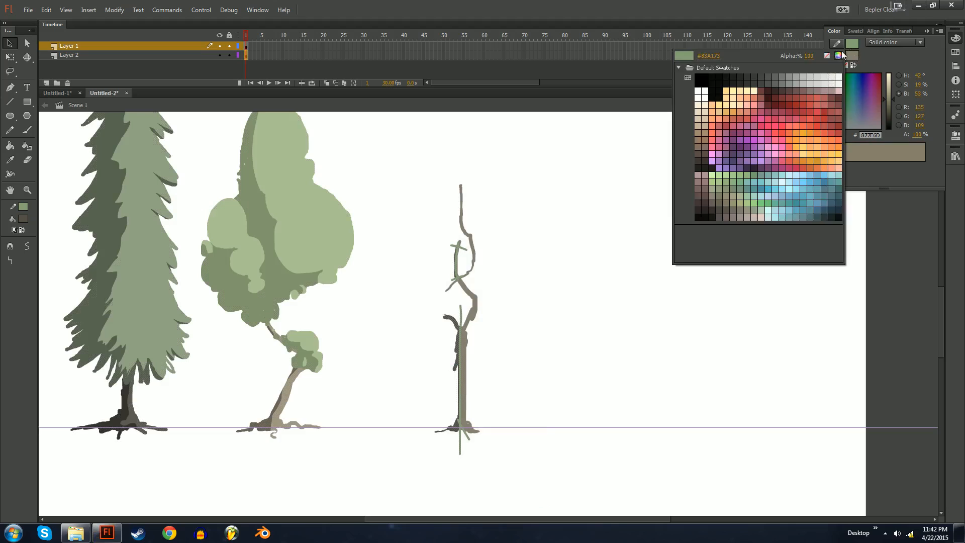
pyautogui.click(827, 56)
# Step: Pick a green swatch as the Brush fill colour and mute it to #9AB695 for the third tree's foliage
pyautogui.moveTo(597, 257); pyautogui.dragTo(568, 327)
pyautogui.hotkey('ctrl', '-')
pyautogui.hotkey('ctrl', '=')
pyautogui.moveTo(412, 269); pyautogui.dragTo(460, 334)
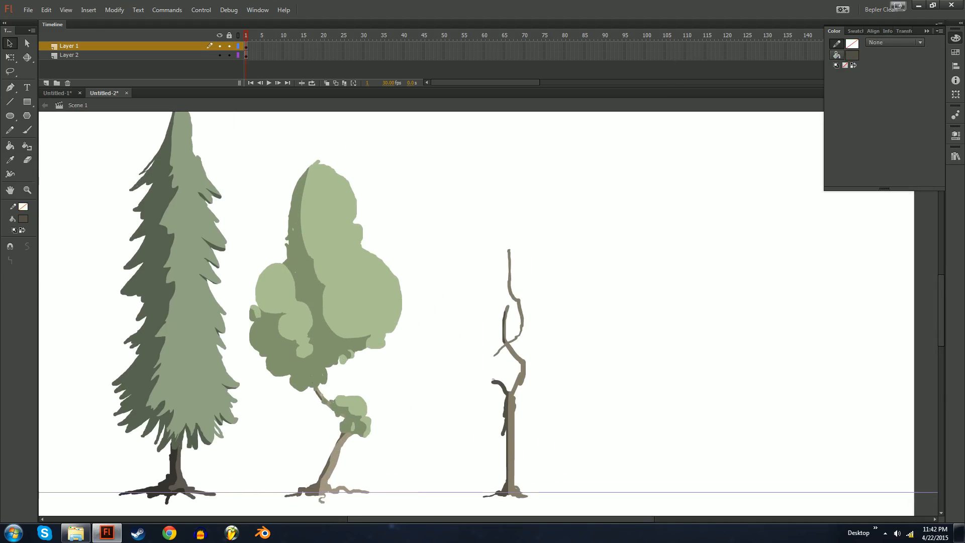
pyautogui.press('b')
pyautogui.hotkey('ctrl', 'a')
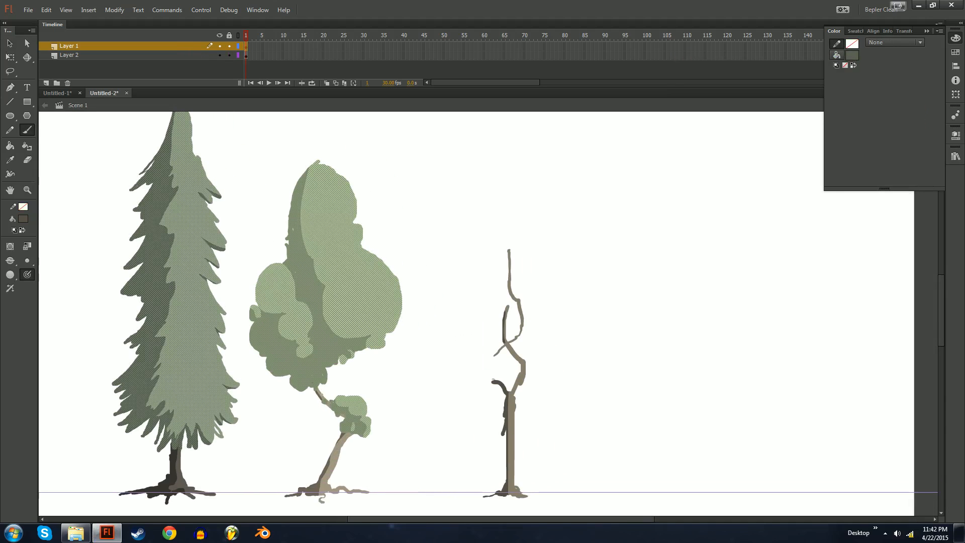
pyautogui.hotkey('ctrl', 'shift', 'a')
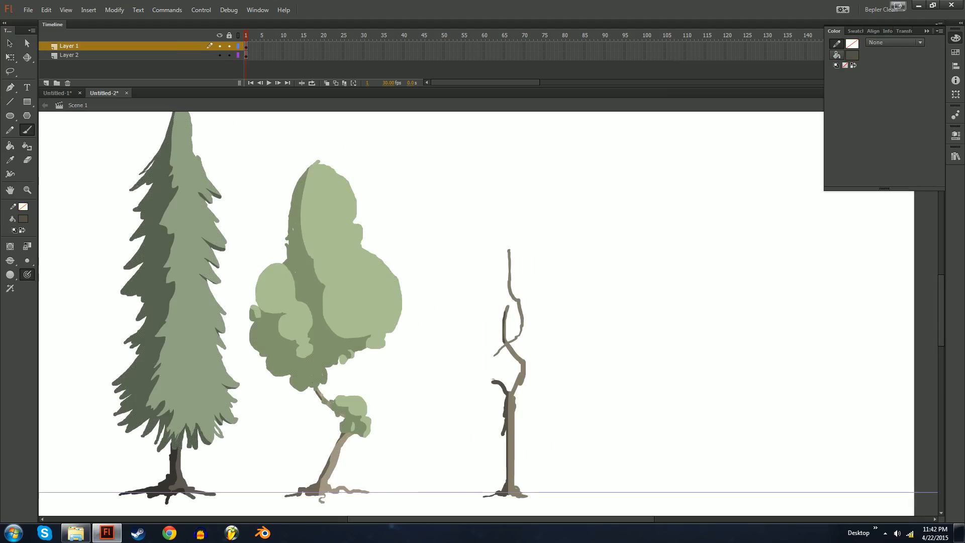
pyautogui.click(837, 55)
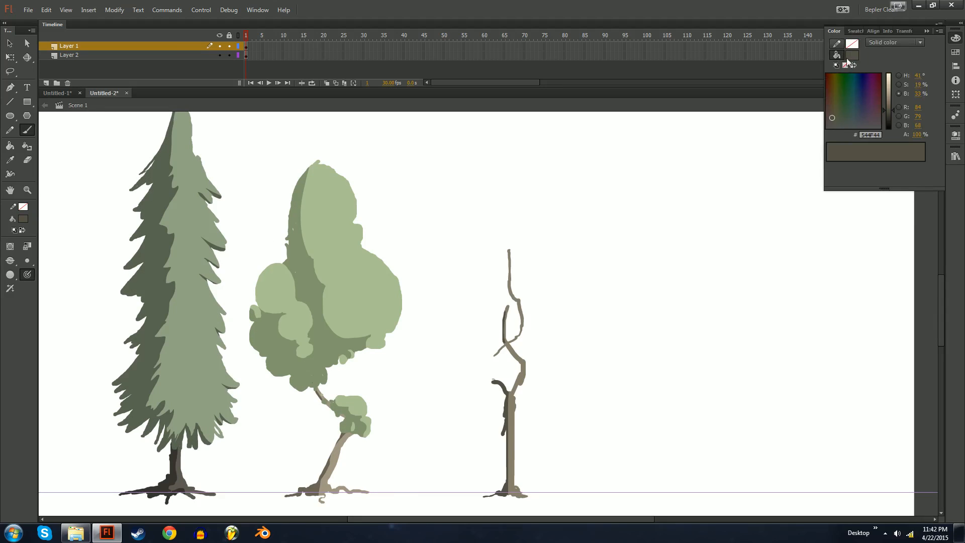
pyautogui.click(848, 58)
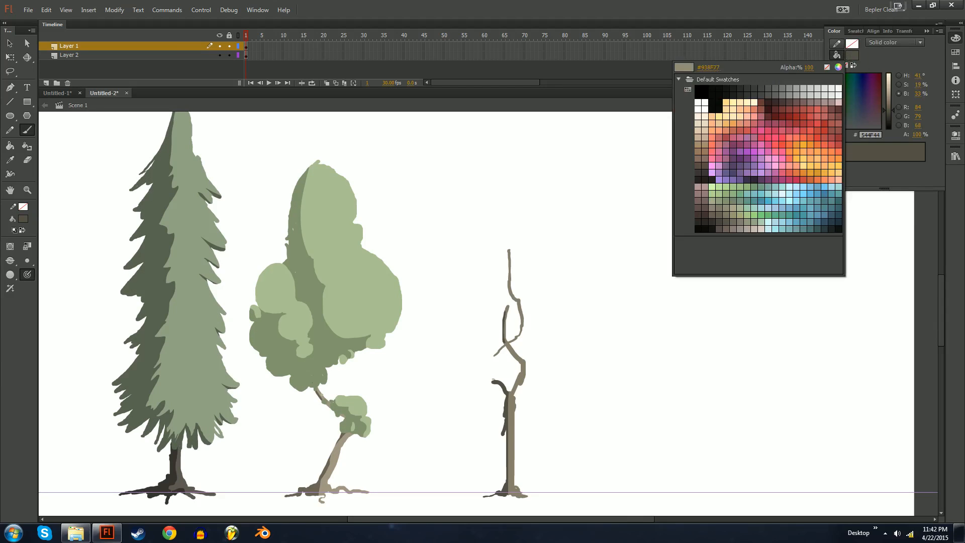
pyautogui.click(722, 207)
pyautogui.moveTo(643, 289); pyautogui.dragTo(608, 435)
pyautogui.hotkey('ctrl', 'z')
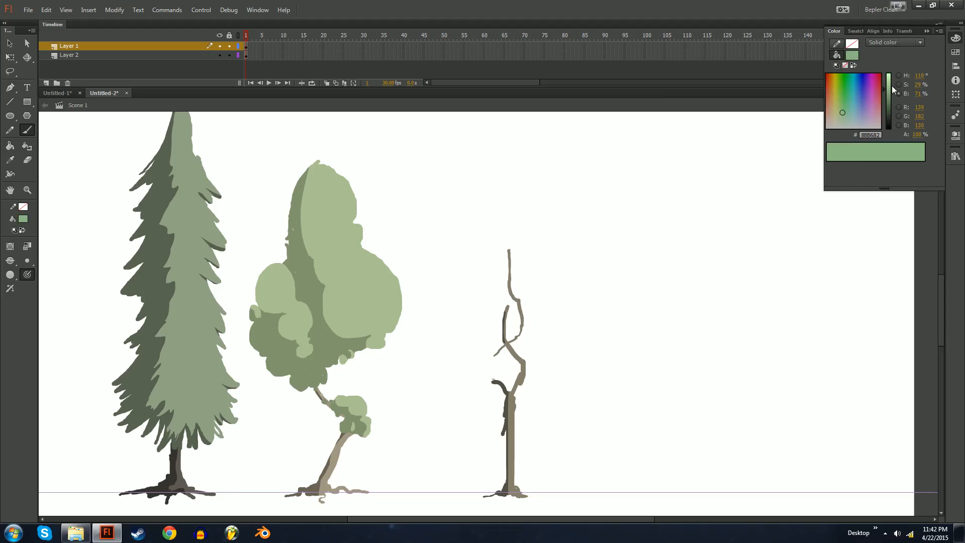
pyautogui.click(842, 118)
pyautogui.moveTo(571, 250); pyautogui.dragTo(552, 341)
pyautogui.hotkey('ctrl', 'z')
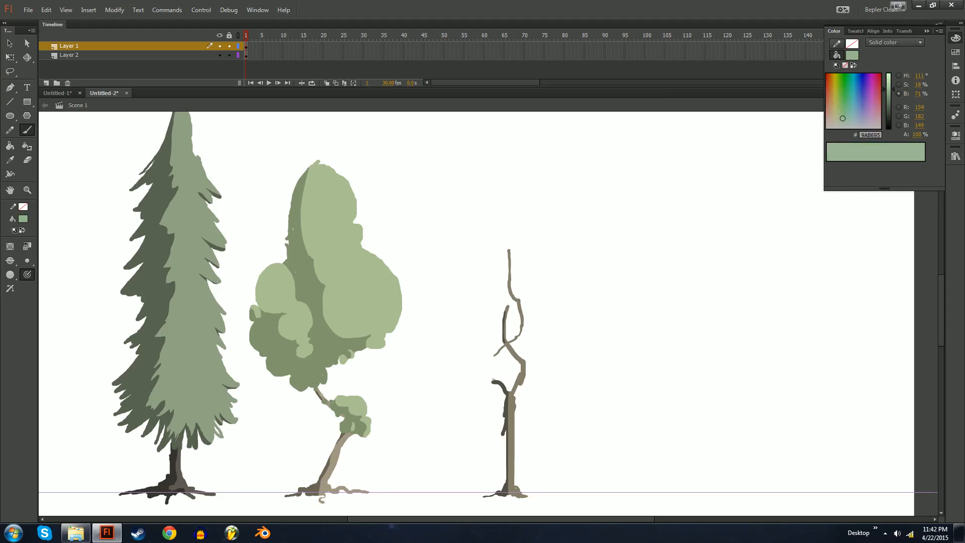
pyautogui.moveTo(509, 432); pyautogui.dragTo(511, 386)
pyautogui.hotkey('ctrl', 'z')
pyautogui.moveTo(545, 412); pyautogui.dragTo(589, 354)
pyautogui.hotkey('ctrl', 'z')
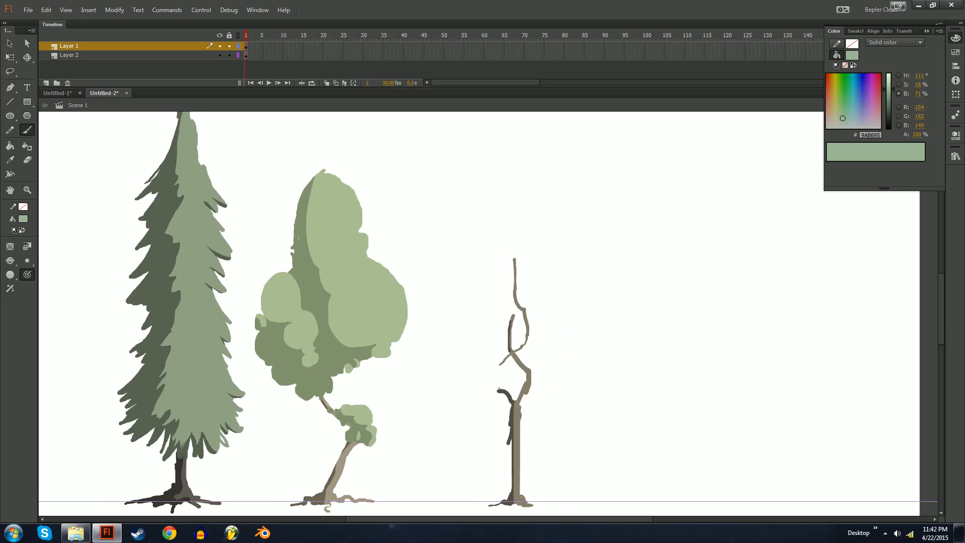
# Step: Paint the third tree's foliage over the upper trunk as a tall, pointed, slightly leaning mass with ragged edges in #9AB695
pyautogui.moveTo(495, 406)
pyautogui.mouseDown()
pyautogui.moveTo(508, 439)
pyautogui.moveTo(509, 421)
pyautogui.moveTo(525, 426)
pyautogui.moveTo(526, 396)
pyautogui.moveTo(536, 406)
pyautogui.moveTo(566, 373)
pyautogui.moveTo(501, 418)
pyautogui.moveTo(484, 392)
pyautogui.moveTo(478, 302)
pyautogui.moveTo(522, 203)
pyautogui.moveTo(578, 127)
pyautogui.moveTo(529, 252)
pyautogui.moveTo(549, 248)
pyautogui.moveTo(525, 348)
pyautogui.moveTo(540, 356)
pyautogui.moveTo(562, 310)
pyautogui.moveTo(536, 391)
pyautogui.moveTo(561, 376)
pyautogui.moveTo(579, 335)
pyautogui.moveTo(537, 415)
pyautogui.mouseUp()
pyautogui.press('k')
pyautogui.click(510, 311)
pyautogui.press('b')
pyautogui.moveTo(543, 375)
pyautogui.mouseDown()
pyautogui.moveTo(528, 413)
pyautogui.moveTo(517, 415)
pyautogui.mouseUp()
pyautogui.hotkey('ctrl', '-')
pyautogui.moveTo(523, 302); pyautogui.dragTo(521, 324)
pyautogui.moveTo(519, 361); pyautogui.dragTo(514, 370)
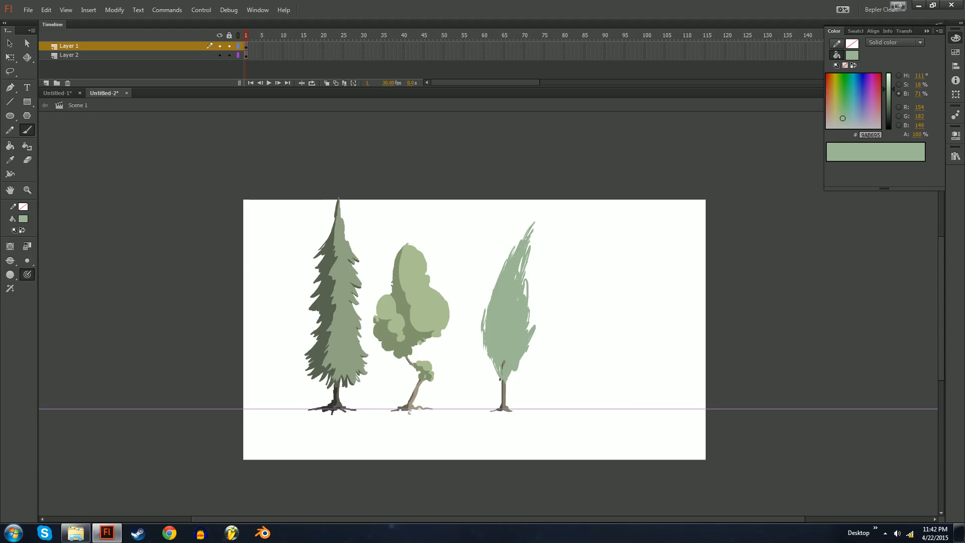
# Step: Cut thin slanted slivers out of the middle of the third tree's foliage with freehand Lasso selections
pyautogui.hotkey('ctrl', '=')
pyautogui.press('y')
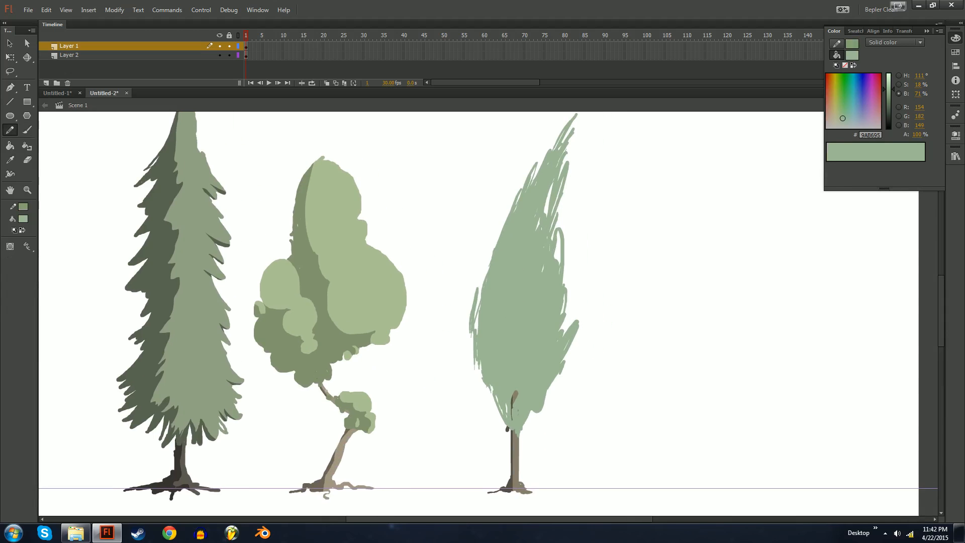
pyautogui.press('l')
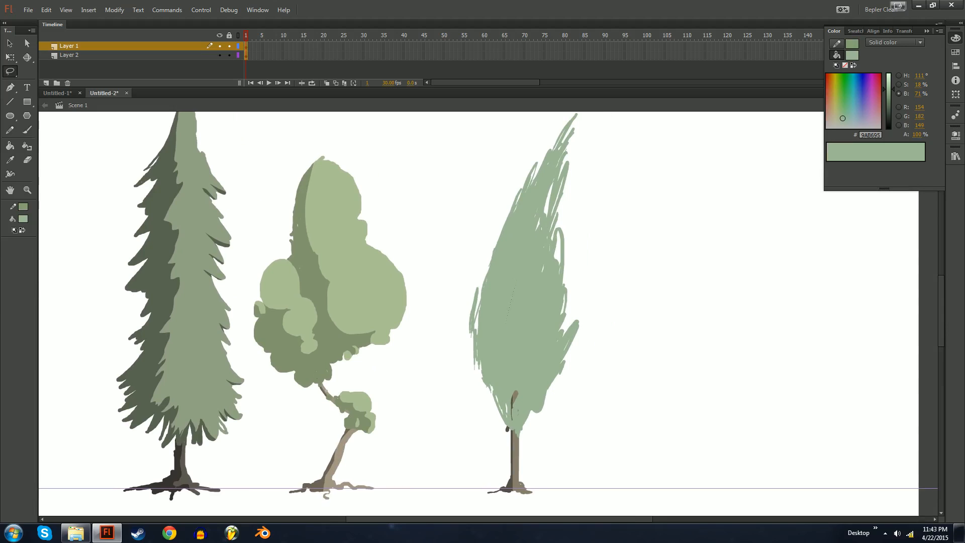
pyautogui.press('Delete')
pyautogui.moveTo(524, 310); pyautogui.dragTo(523, 312)
pyautogui.press('Delete')
pyautogui.moveTo(540, 261); pyautogui.dragTo(539, 264)
pyautogui.press('Delete')
pyautogui.moveTo(536, 317); pyautogui.dragTo(498, 326)
pyautogui.press('Delete')
pyautogui.press('Delete')
pyautogui.moveTo(502, 317)
pyautogui.mouseDown()
pyautogui.moveTo(500, 352)
pyautogui.moveTo(502, 320)
pyautogui.mouseUp()
pyautogui.press('Delete')
pyautogui.press('Delete')
pyautogui.moveTo(531, 311); pyautogui.dragTo(541, 327)
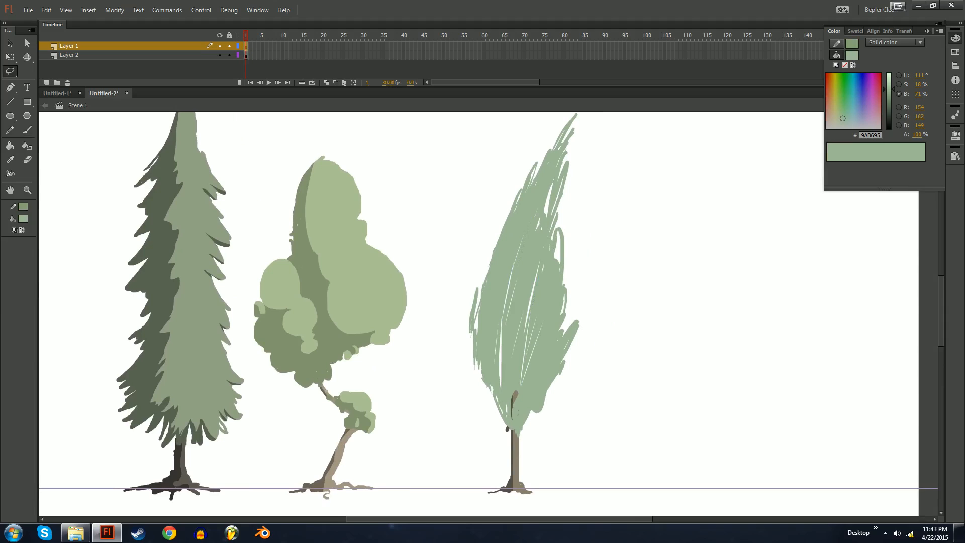
pyautogui.press('Delete')
# Step: Cut further thin gaps towards the top and outer edge of the third tree's foliage, undoing unwanted cuts
pyautogui.moveTo(541, 198); pyautogui.dragTo(539, 202)
pyautogui.moveTo(680, 155); pyautogui.dragTo(620, 316)
pyautogui.moveTo(495, 270); pyautogui.dragTo(497, 264)
pyautogui.press('Delete')
pyautogui.hotkey('ctrl', 'z')
pyautogui.hotkey('ctrl', 'z')
pyautogui.hotkey('ctrl', 'y')
pyautogui.moveTo(533, 302); pyautogui.dragTo(485, 322)
# Step: Hatch slanted Pencil lines from the foliage tip to its base to separate the shaded side, undoing the stray strokes
pyautogui.press('y')
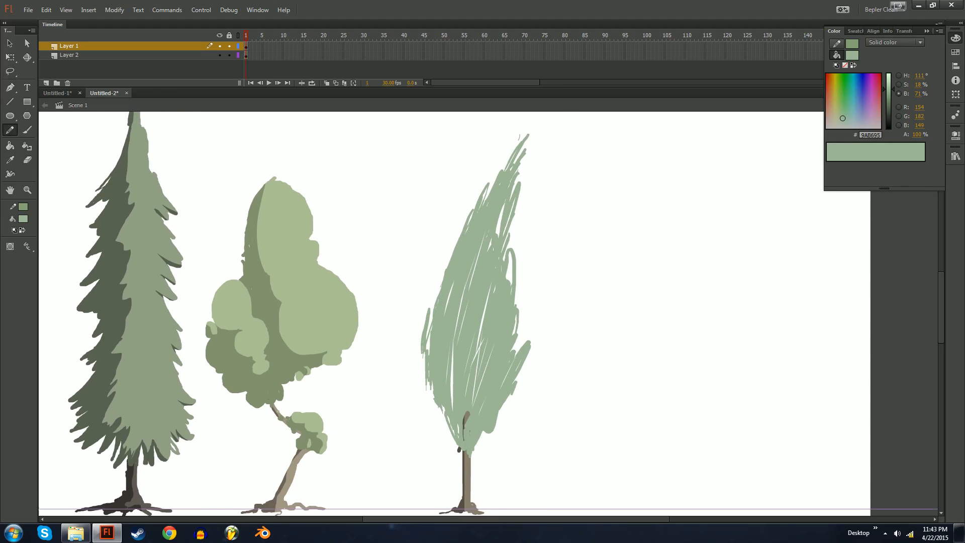
pyautogui.moveTo(531, 122); pyautogui.dragTo(497, 234)
pyautogui.hotkey('ctrl', 'z')
pyautogui.hotkey('ctrl', 'z')
pyautogui.moveTo(465, 376)
pyautogui.mouseDown()
pyautogui.moveTo(474, 330)
pyautogui.moveTo(482, 339)
pyautogui.mouseUp()
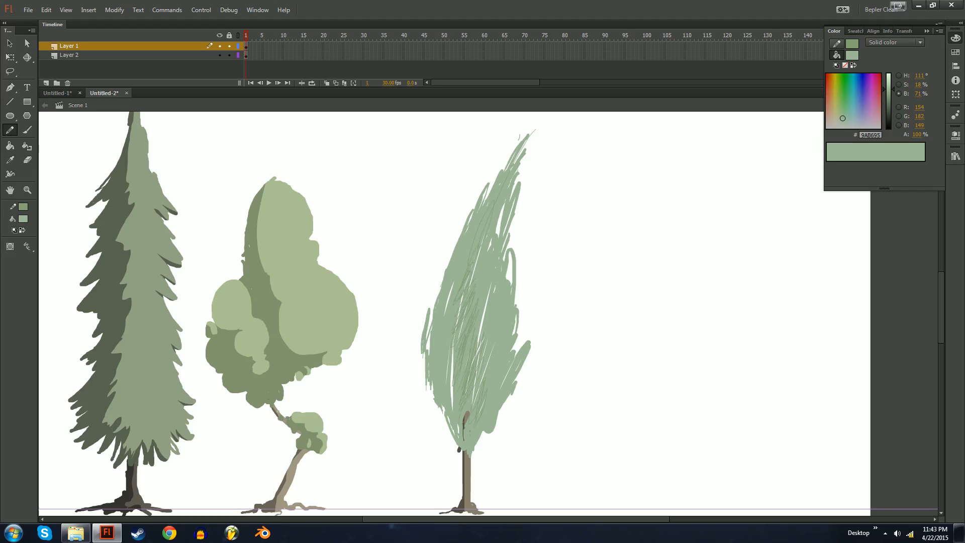
pyautogui.moveTo(506, 400); pyautogui.dragTo(498, 415)
pyautogui.moveTo(566, 161)
pyautogui.mouseDown()
pyautogui.moveTo(532, 406)
pyautogui.moveTo(562, 420)
pyautogui.moveTo(592, 395)
pyautogui.mouseUp()
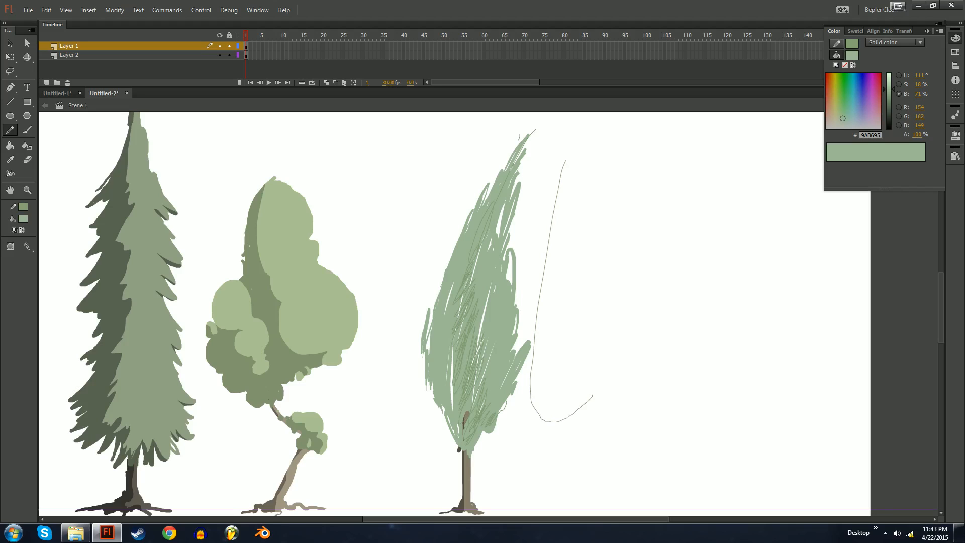
pyautogui.moveTo(499, 426); pyautogui.dragTo(525, 462)
pyautogui.hotkey('ctrl', 'z')
pyautogui.hotkey('ctrl', 'z')
# Step: Darken the fill colour to #62745F and fill the shaded left side of the third tree's foliage
pyautogui.moveTo(893, 97); pyautogui.dragTo(890, 105)
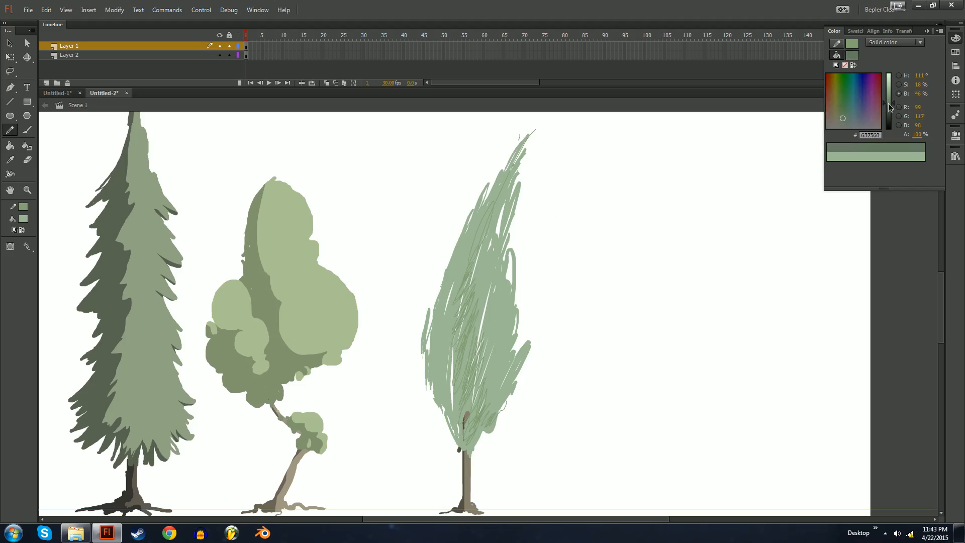
pyautogui.press('k')
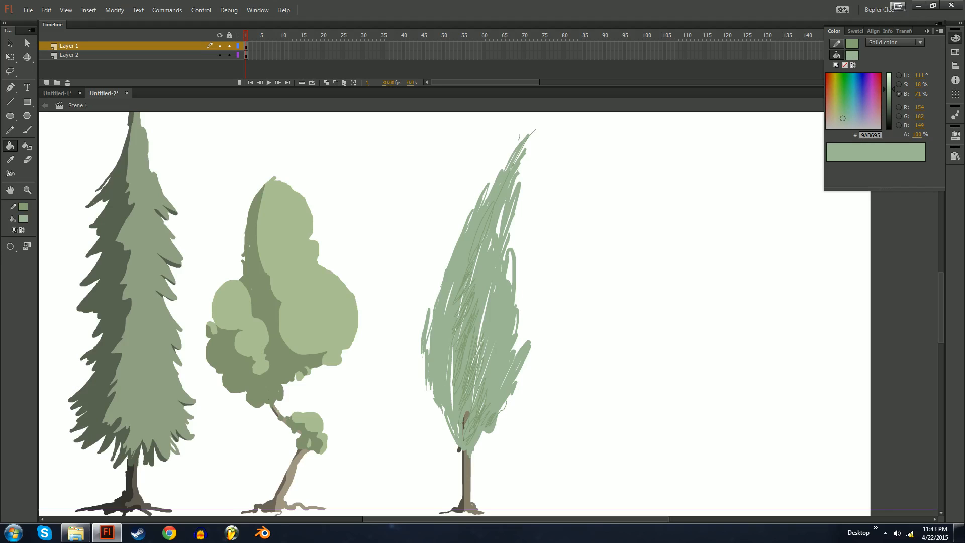
pyautogui.keyDown('ctrl'); pyautogui.click(442, 337); pyautogui.keyUp('ctrl')
pyautogui.press('Escape')
pyautogui.moveTo(889, 89); pyautogui.dragTo(889, 104)
pyautogui.click(443, 337)
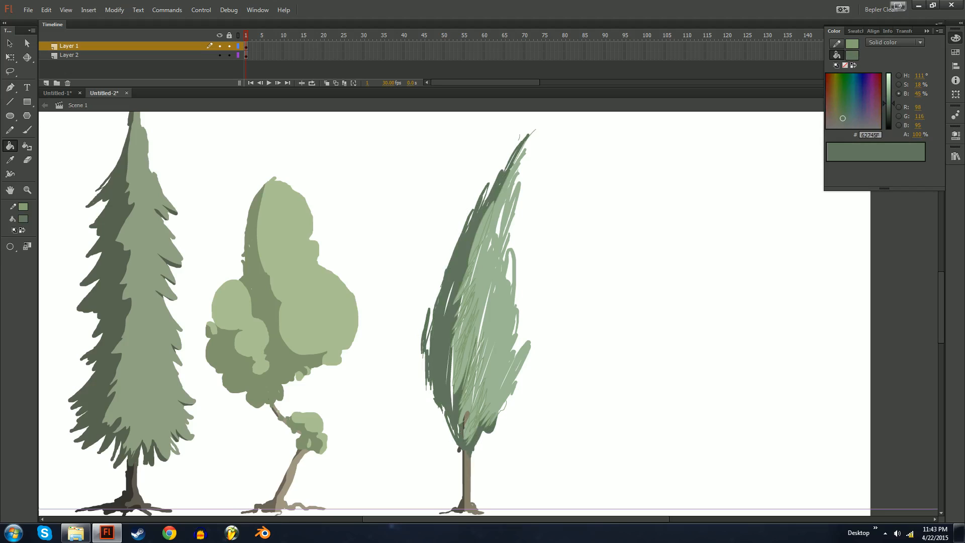
# Step: Fill more pencil-enclosed slivers in the foliage's centre with the darker green, undoing the fill that spreads too far
pyautogui.click(461, 341)
pyautogui.click(468, 328)
pyautogui.click(462, 289)
pyautogui.click(491, 312)
pyautogui.hotkey('ctrl', 'z')
pyautogui.press('y')
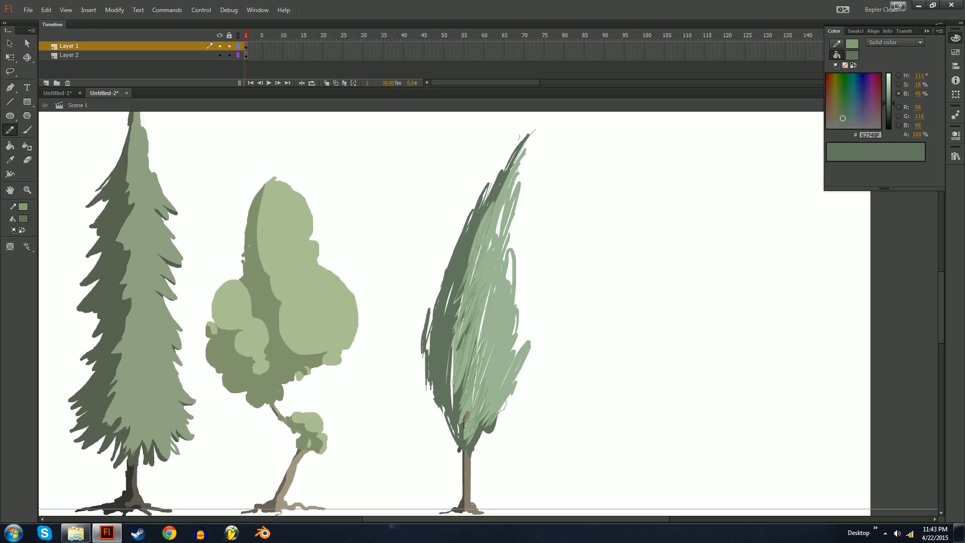
pyautogui.press('k')
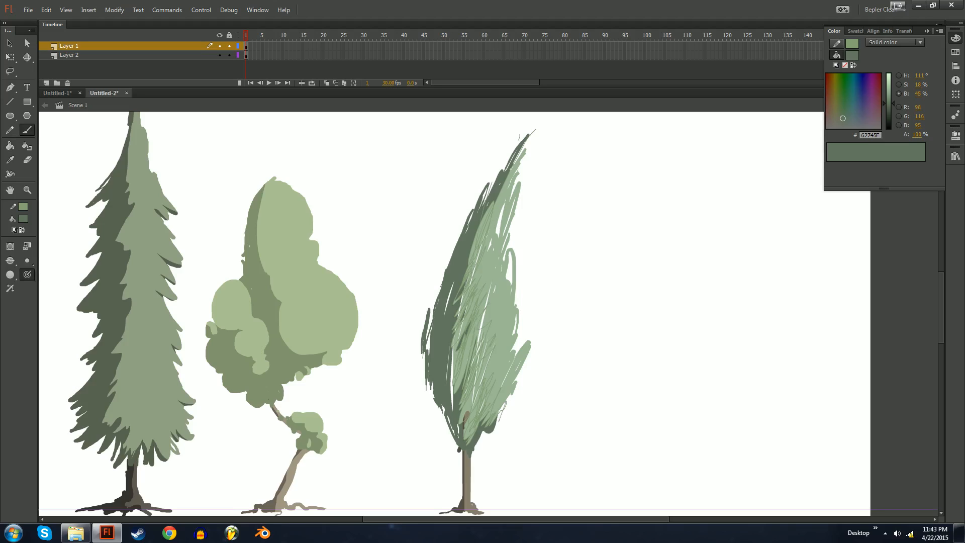
pyautogui.click(468, 287)
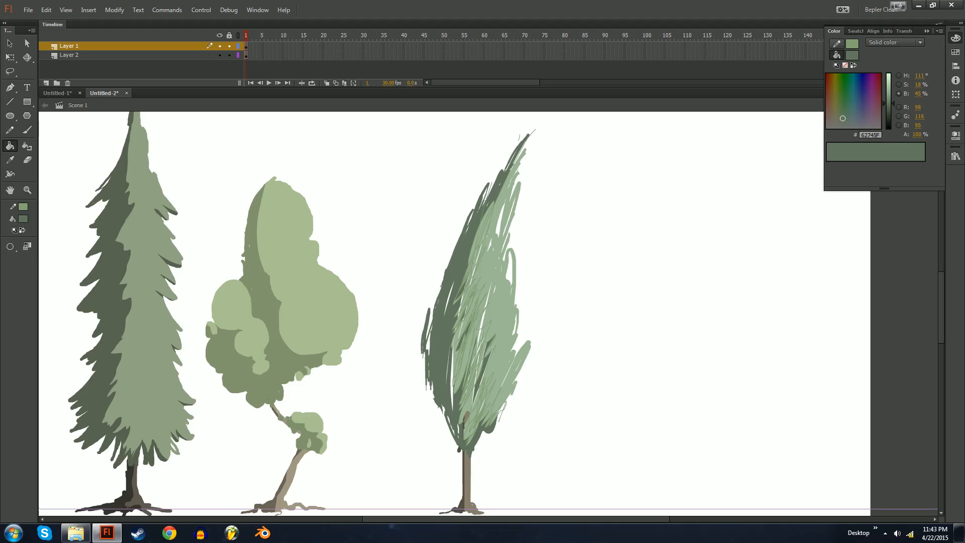
# Step: Add more pencil hatching in the foliage's centre and fill the small enclosed slivers down to its base with the darker green
pyautogui.press('y')
pyautogui.moveTo(485, 317); pyautogui.dragTo(476, 355)
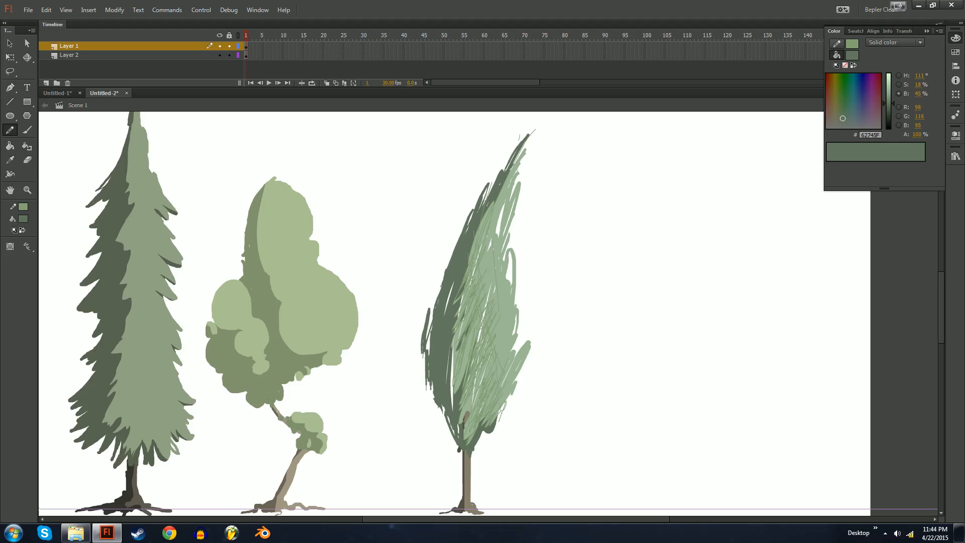
pyautogui.press('k')
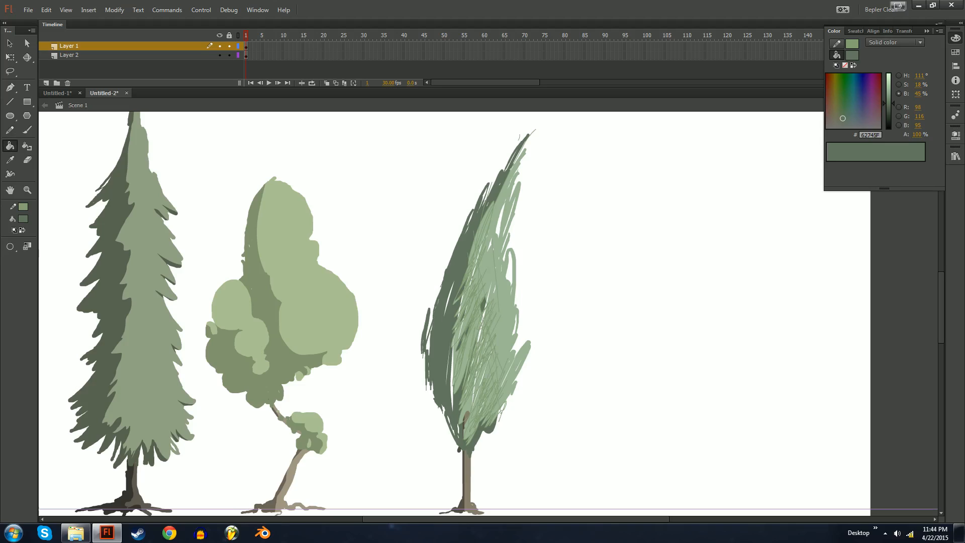
pyautogui.click(483, 304)
pyautogui.click(467, 316)
pyautogui.click(485, 224)
pyautogui.click(457, 367)
pyautogui.click(467, 352)
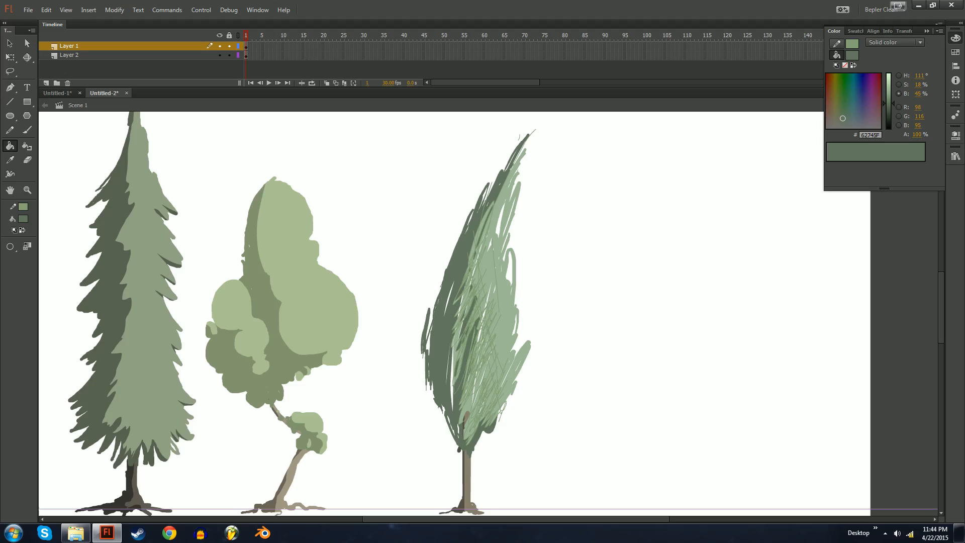
pyautogui.click(468, 405)
pyautogui.click(477, 396)
pyautogui.click(491, 397)
# Step: Remove all pencil lines from the drawing by selecting everything and setting the stroke colour to none
pyautogui.hotkey('ctrl', 'a')
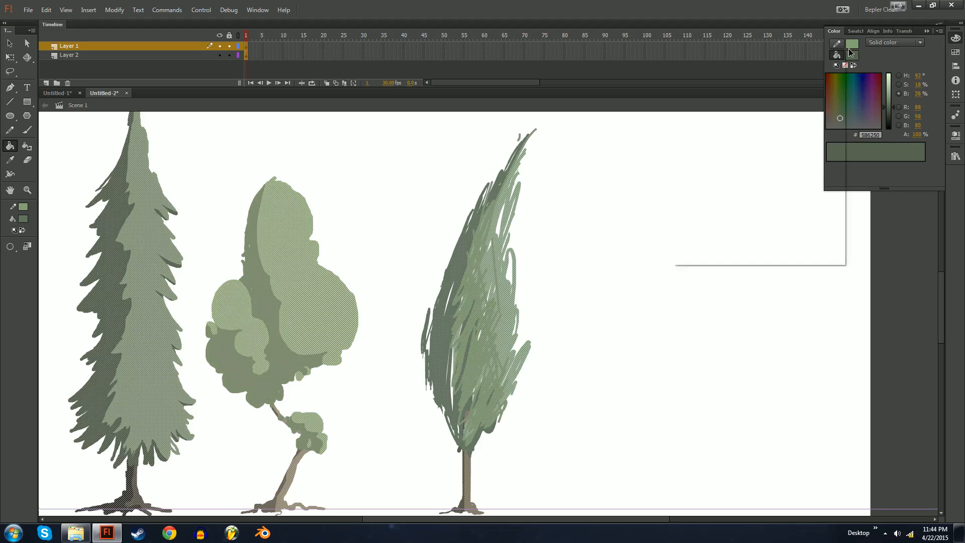
pyautogui.click(852, 44)
pyautogui.click(830, 57)
pyautogui.press('v')
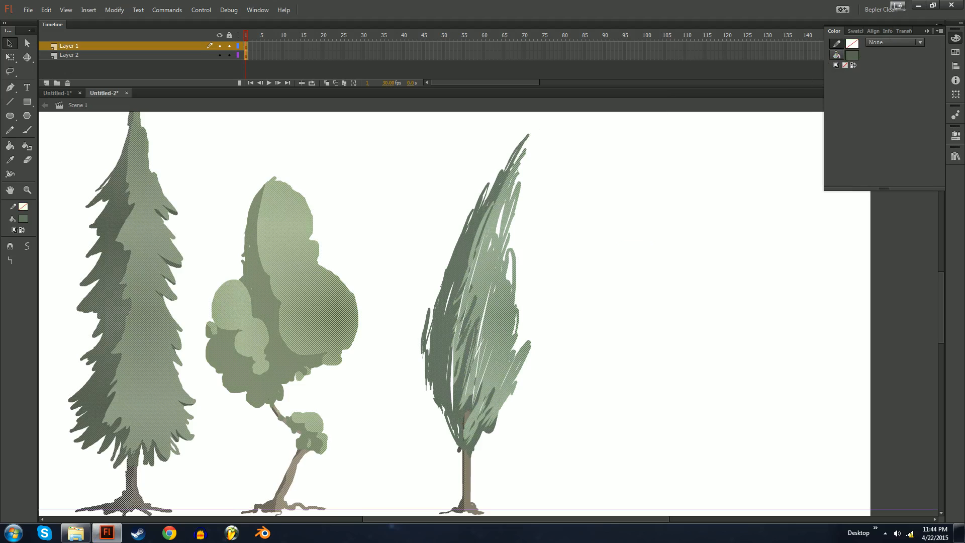
pyautogui.click(704, 241)
# Step: Select the whole third tree and nudge it left, closer to the second tree
pyautogui.hotkey('ctrl', '-')
pyautogui.moveTo(478, 326)
pyautogui.mouseDown()
pyautogui.moveTo(542, 302)
pyautogui.moveTo(535, 326)
pyautogui.moveTo(497, 327)
pyautogui.mouseUp()
pyautogui.hotkey('ctrl', '=')
pyautogui.hotkey('ctrl', '-')
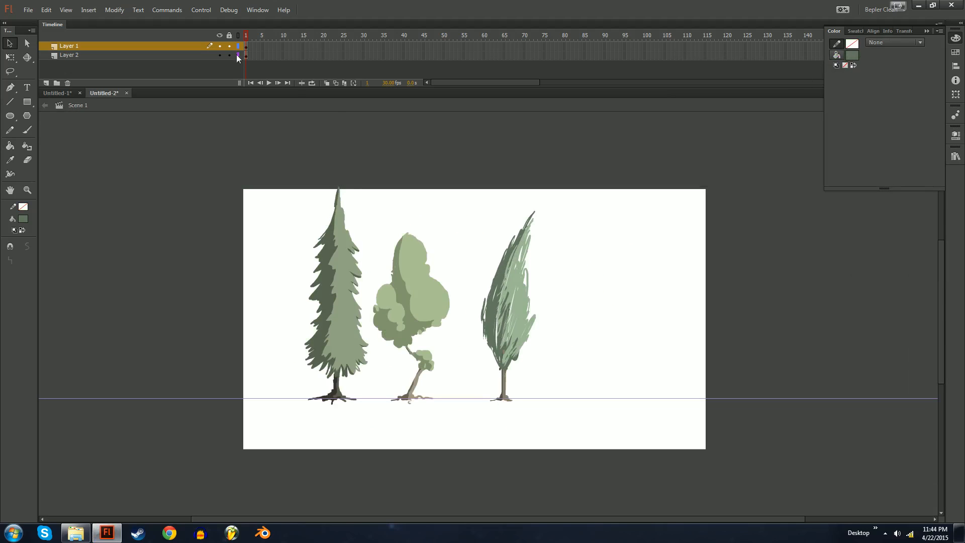
pyautogui.moveTo(456, 171); pyautogui.dragTo(561, 436)
pyautogui.moveTo(456, 437); pyautogui.dragTo(452, 439)
pyautogui.hotkey('shift', 'Left')
pyautogui.hotkey('shift', 'Left')
pyautogui.hotkey('shift', 'Left')
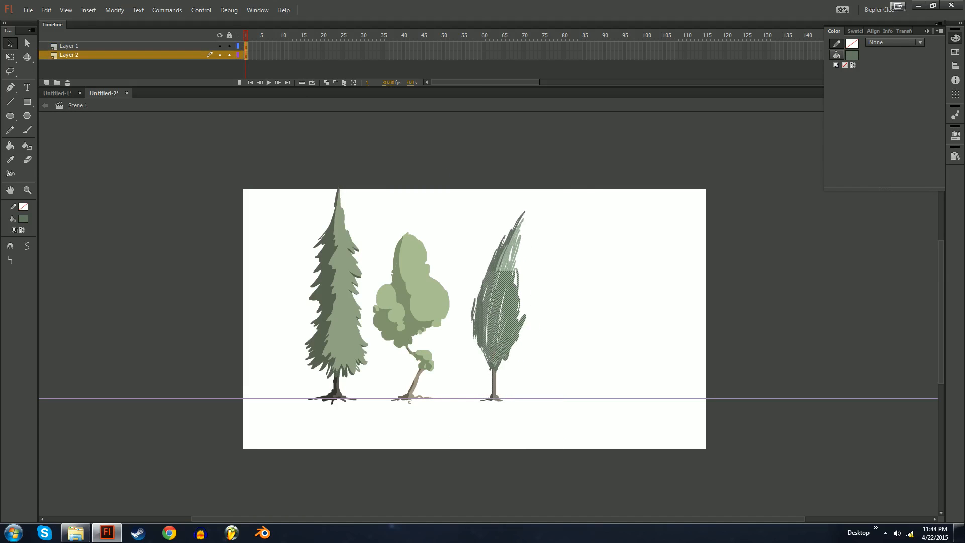
# Step: Select all three trees and move them right together towards the middle of the canvas
pyautogui.moveTo(587, 152); pyautogui.dragTo(303, 432)
pyautogui.hotkey('shift', 'Right')
pyautogui.hotkey('shift', 'Right')
pyautogui.hotkey('shift', 'Right')
pyautogui.hotkey('shift', 'Right')
pyautogui.hotkey('shift', 'Right')
pyautogui.hotkey('shift', 'Right')
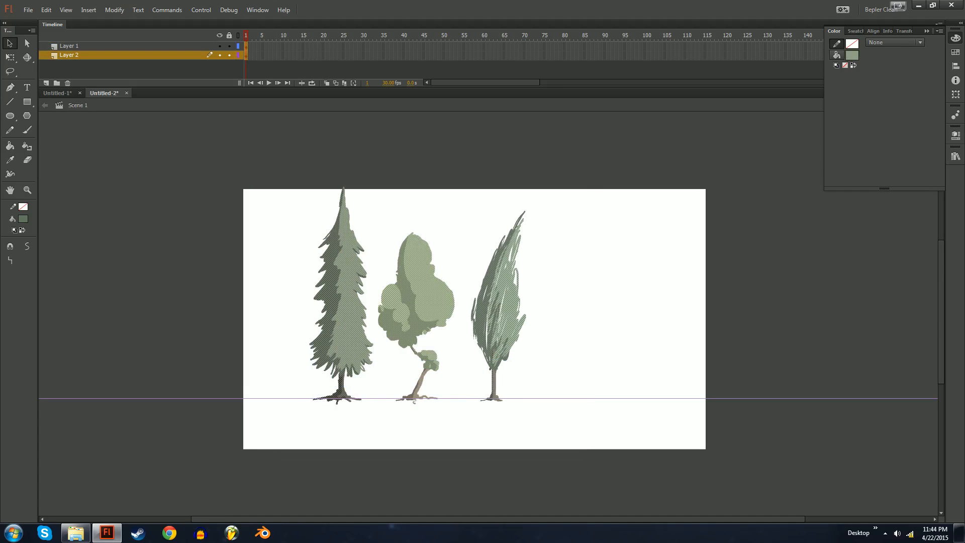
# Step: Even out the spacing by moving the first tree left and nudging the second tree slightly left
pyautogui.moveTo(609, 162); pyautogui.dragTo(487, 436)
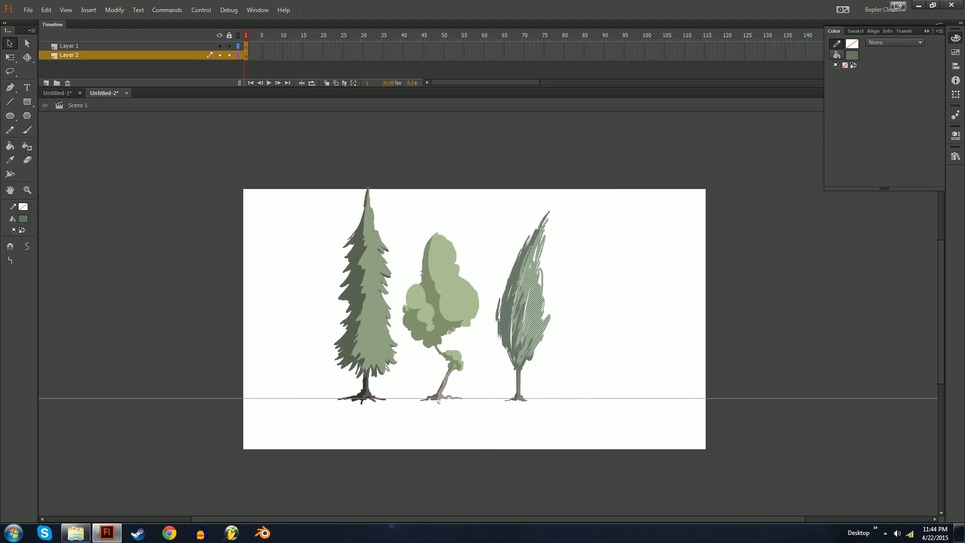
pyautogui.moveTo(319, 162); pyautogui.dragTo(401, 431)
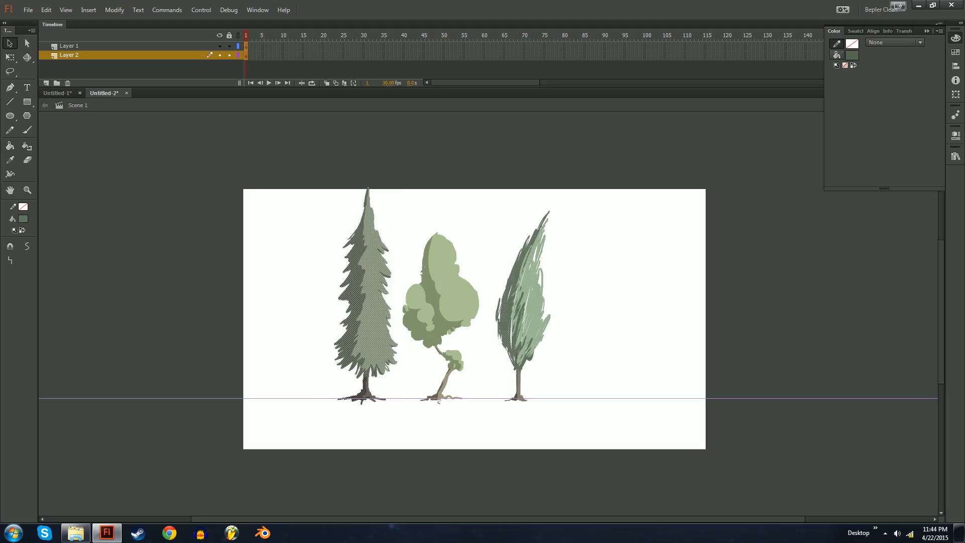
pyautogui.hotkey('shift', 'Left')
pyautogui.hotkey('shift', 'Left')
pyautogui.hotkey('shift', 'Left')
pyautogui.hotkey('shift', 'Left')
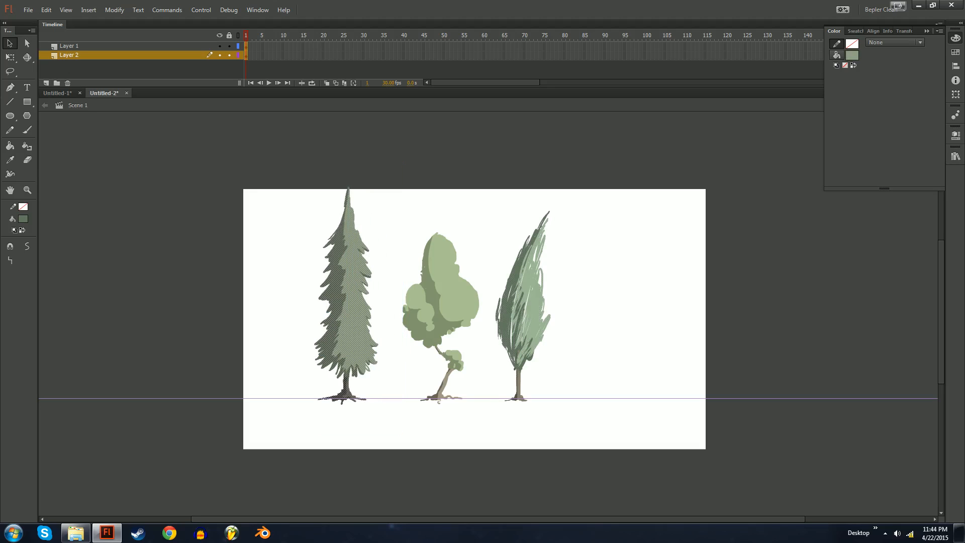
pyautogui.moveTo(390, 207); pyautogui.dragTo(486, 449)
pyautogui.hotkey('shift', 'Left')
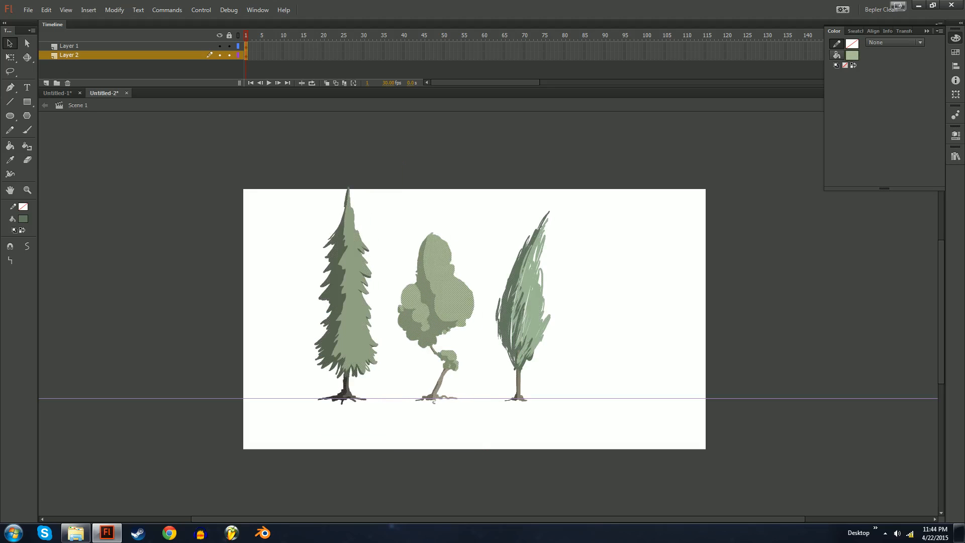
# Step: Examine the row of three trees at several zoom levels to compare their silhouettes
pyautogui.hotkey('ctrl', '-')
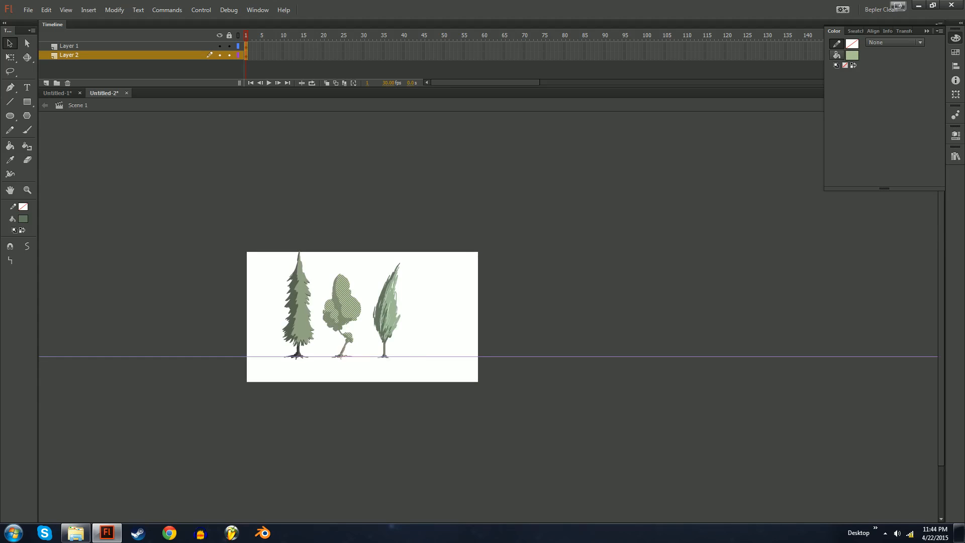
pyautogui.hotkey('ctrl', '=')
pyautogui.hotkey('ctrl', '=')
pyautogui.moveTo(586, 385); pyautogui.dragTo(573, 403)
pyautogui.click(574, 403)
pyautogui.hotkey('ctrl', '-')
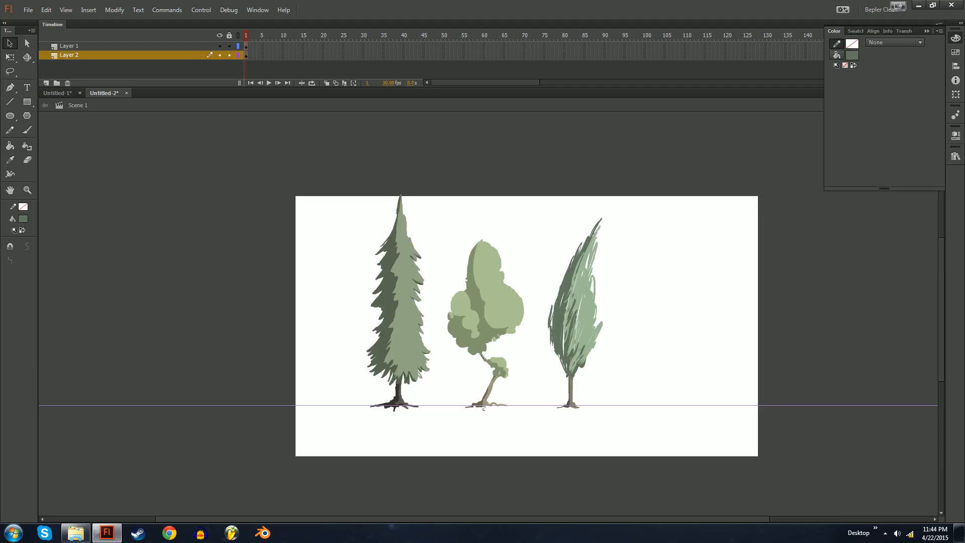
pyautogui.moveTo(543, 352); pyautogui.dragTo(484, 378)
pyautogui.hotkey('ctrl', '-')
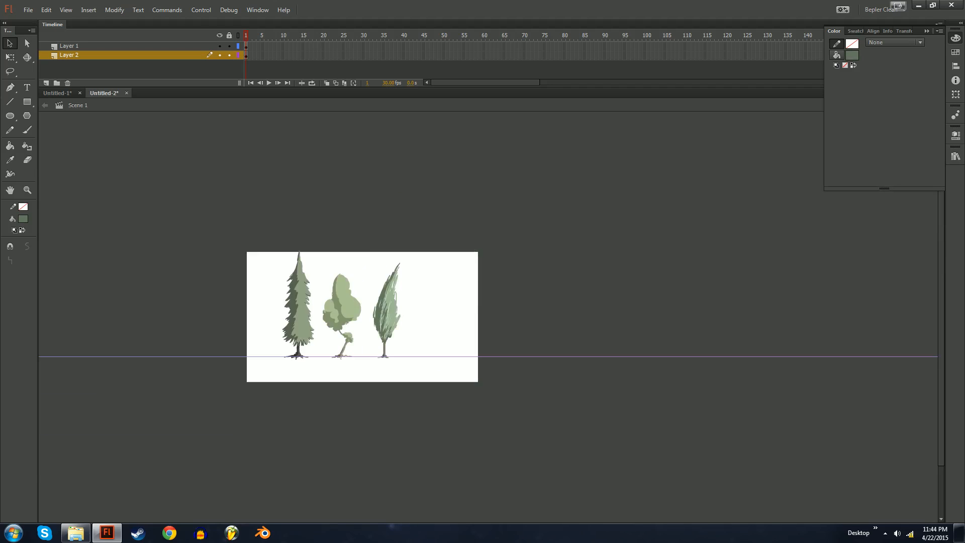
pyautogui.hotkey('ctrl', '=')
pyautogui.hotkey('ctrl', '=')
pyautogui.moveTo(482, 322)
pyautogui.mouseDown()
pyautogui.moveTo(488, 365)
pyautogui.moveTo(498, 362)
pyautogui.mouseUp()
pyautogui.press('b')
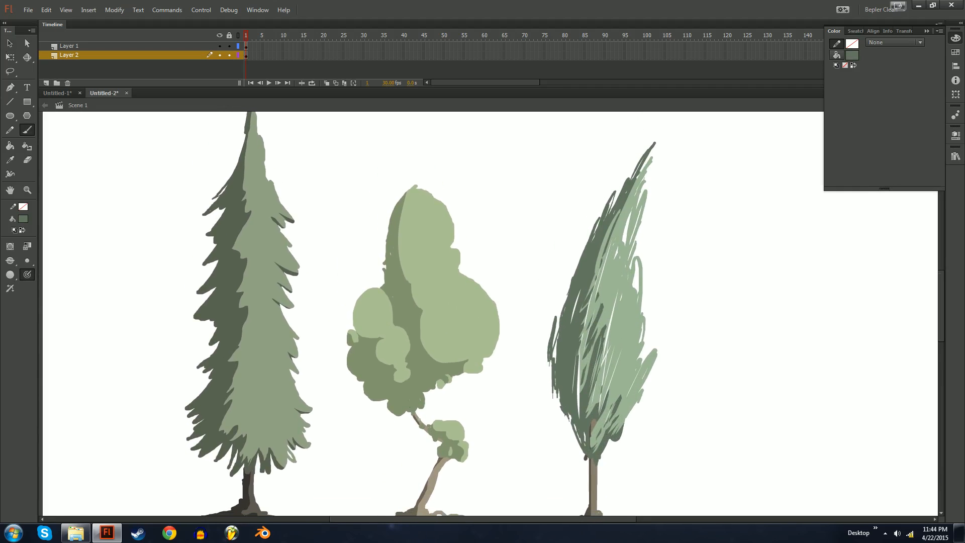
pyautogui.moveTo(296, 354)
pyautogui.mouseDown()
pyautogui.moveTo(348, 347)
pyautogui.moveTo(355, 417)
pyautogui.mouseUp()
pyautogui.hotkey('ctrl', 'z')
pyautogui.moveTo(482, 322); pyautogui.dragTo(402, 287)
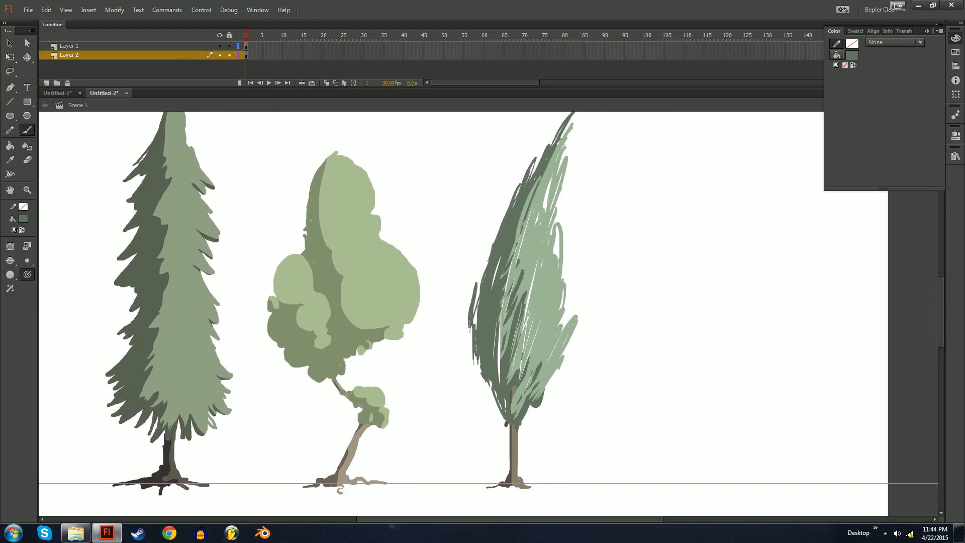
pyautogui.hotkey('ctrl', '=')
pyautogui.moveTo(352, 352)
pyautogui.mouseDown()
pyautogui.moveTo(651, 260)
pyautogui.moveTo(649, 231)
pyautogui.mouseUp()
pyautogui.hotkey('ctrl', '-')
pyautogui.moveTo(503, 302)
pyautogui.mouseDown()
pyautogui.moveTo(436, 379)
pyautogui.moveTo(423, 381)
pyautogui.moveTo(423, 354)
pyautogui.mouseUp()
pyautogui.press('v')
pyautogui.press('b')
pyautogui.moveTo(383, 408); pyautogui.dragTo(476, 368)
pyautogui.hotkey('ctrl', 'z')
pyautogui.moveTo(348, 458)
pyautogui.mouseDown()
pyautogui.moveTo(327, 398)
pyautogui.moveTo(276, 479)
pyautogui.mouseUp()
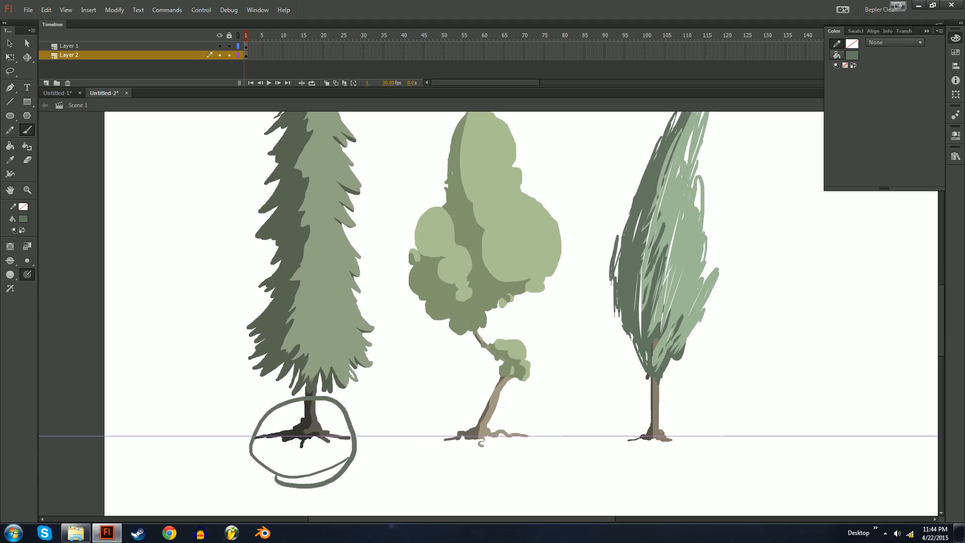
pyautogui.hotkey('ctrl', 'z')
pyautogui.moveTo(351, 251); pyautogui.dragTo(391, 427)
pyautogui.moveTo(324, 190); pyautogui.dragTo(420, 177)
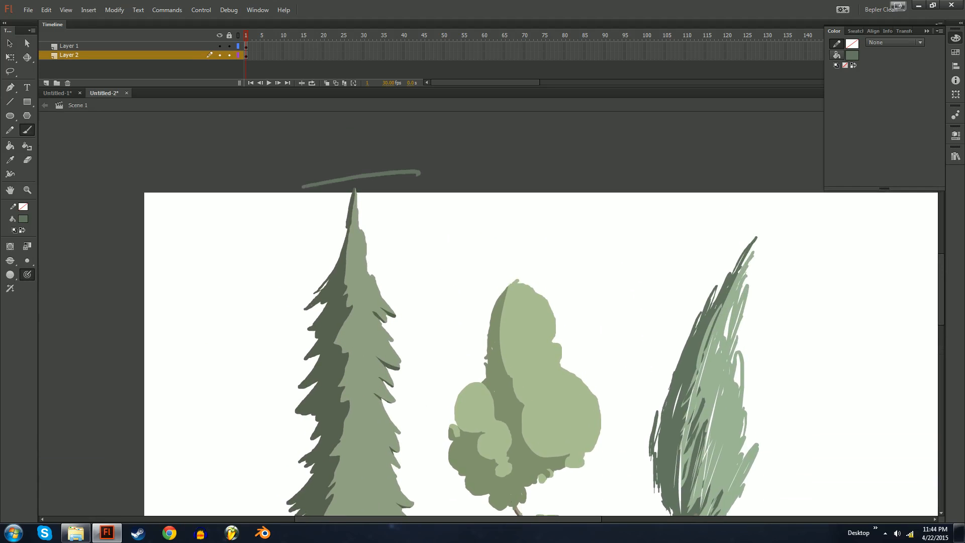
pyautogui.hotkey('ctrl', 'z')
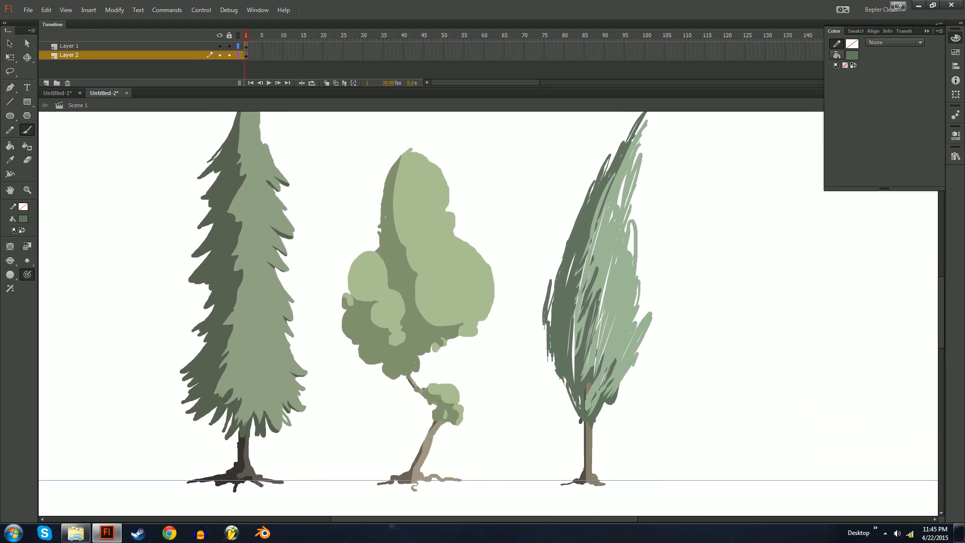
pyautogui.moveTo(493, 211); pyautogui.dragTo(497, 249)
pyautogui.hotkey('ctrl', 'z')
pyautogui.moveTo(483, 302)
pyautogui.mouseDown()
pyautogui.moveTo(498, 306)
pyautogui.moveTo(467, 298)
pyautogui.moveTo(389, 346)
pyautogui.mouseUp()
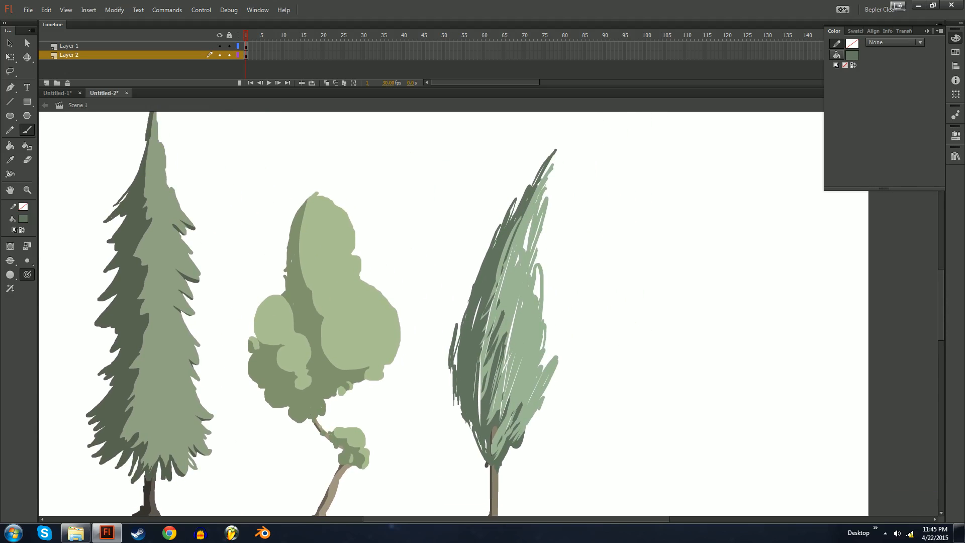
pyautogui.hotkey('ctrl', '1')
pyautogui.press('v')
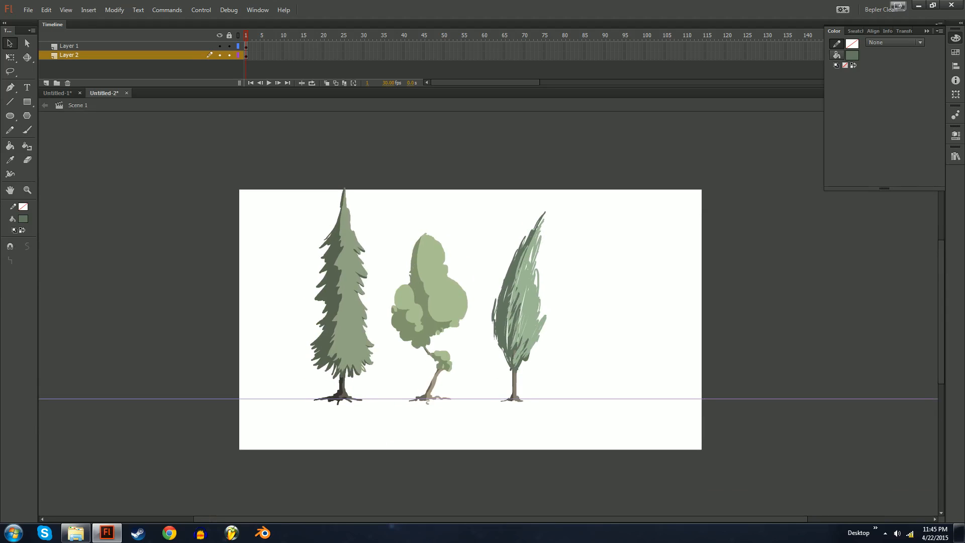